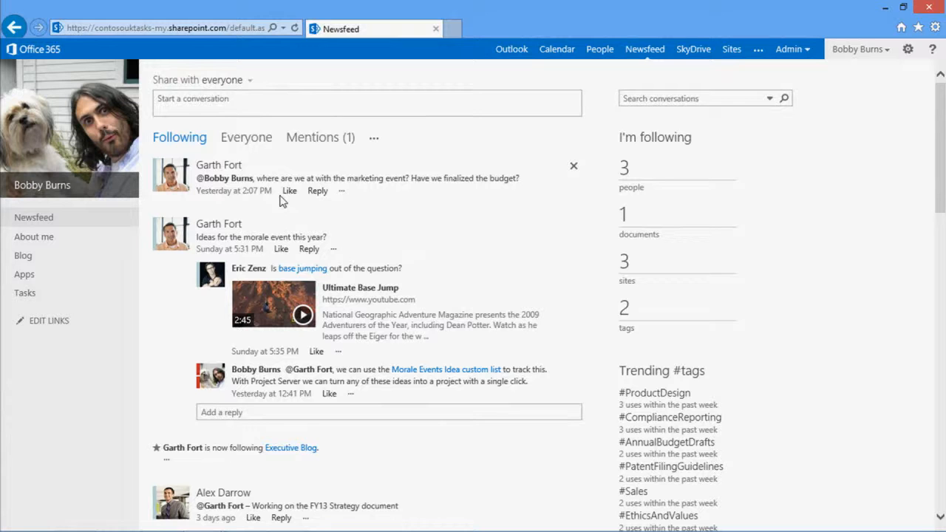
Create a new site named Marketing Event from the Sites page
click(739, 50)
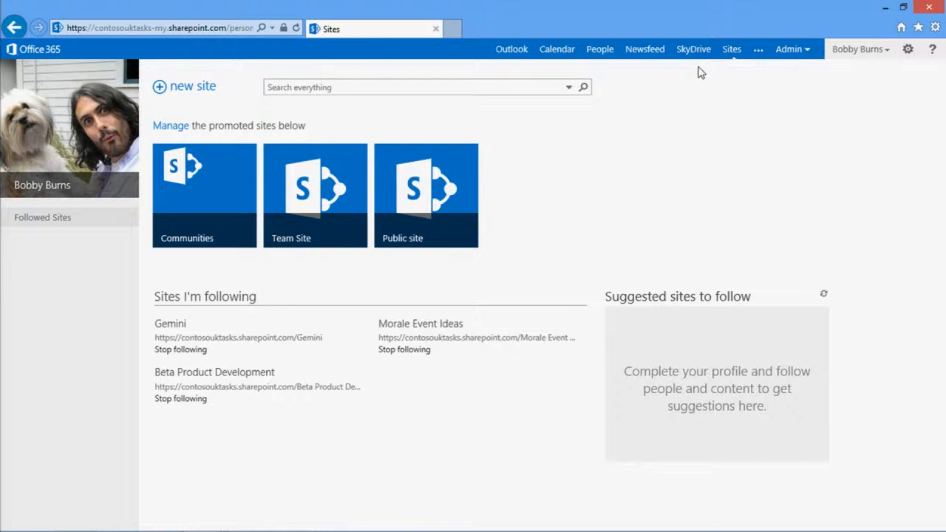
click(185, 78)
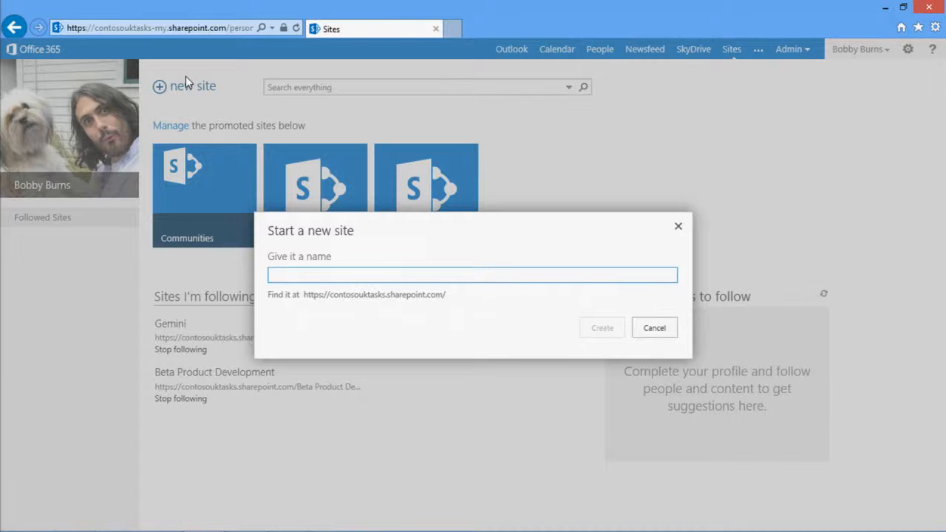
text(Marketing Evnt)
key(BackSpace)
key(BackSpace)
key(BackSpace)
text(vent)
click(602, 330)
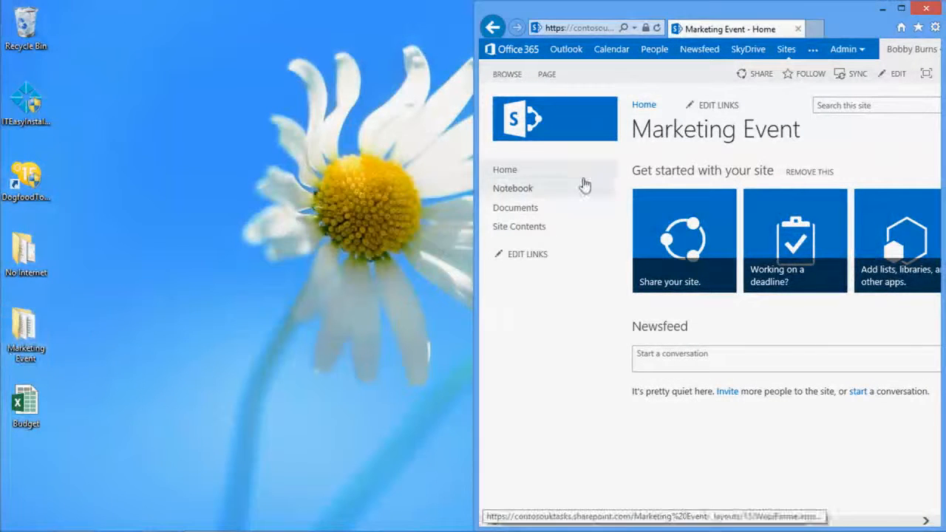
Upload Event Flyer and Exeutive Campaign Briefing from the desktop's Marketing Event folder to the site's Documents library
drag(474, 173, 219, 179)
double_click(24, 333)
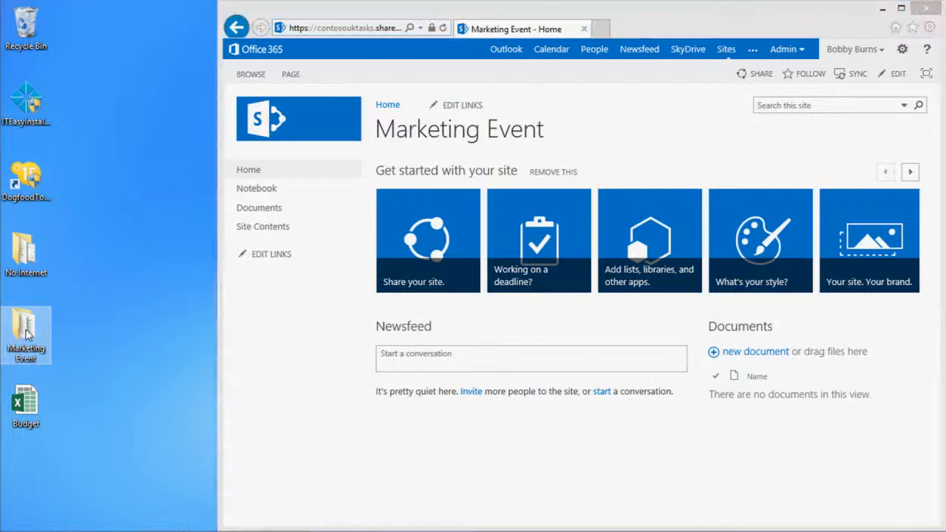
click(188, 212)
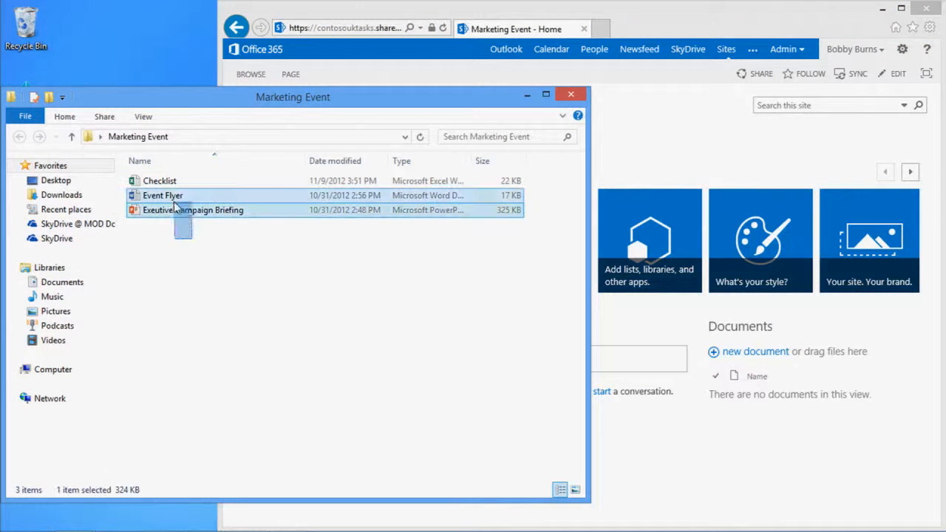
ctrl+click(172, 196)
drag(172, 196, 748, 357)
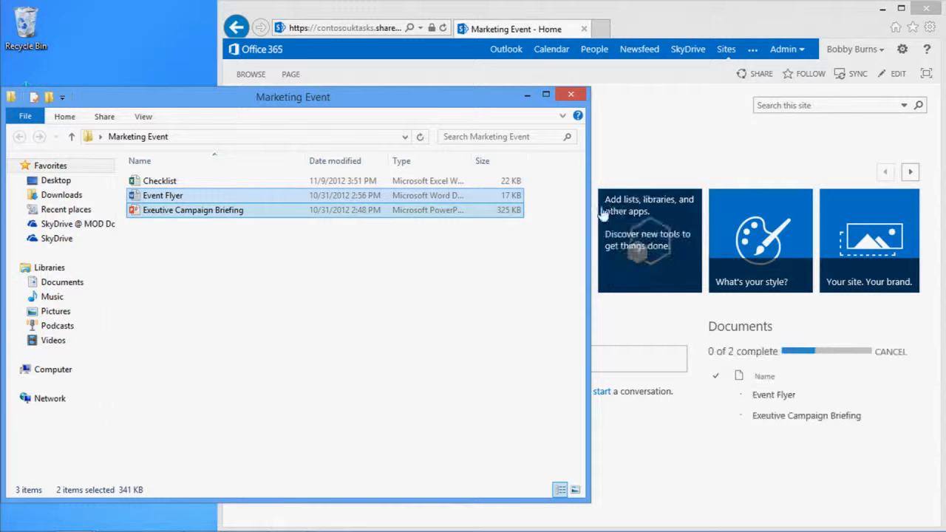
click(527, 94)
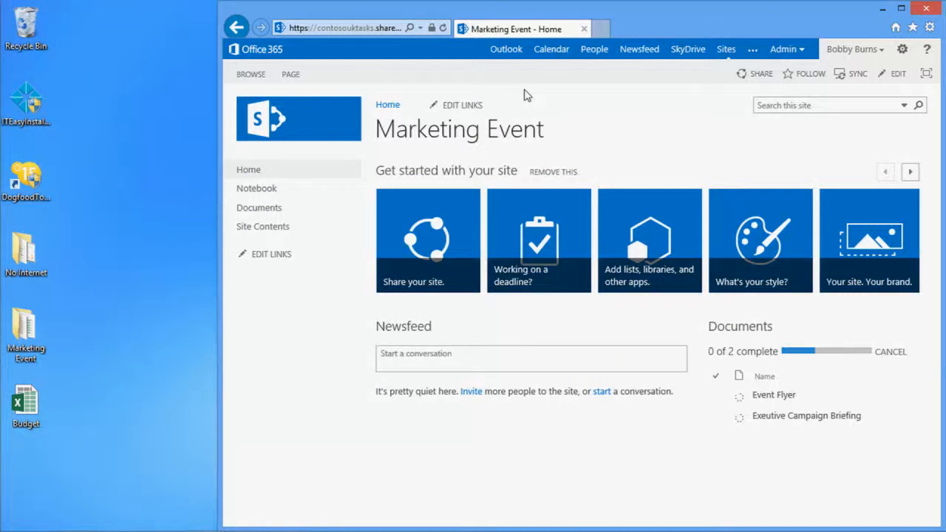
click(899, 9)
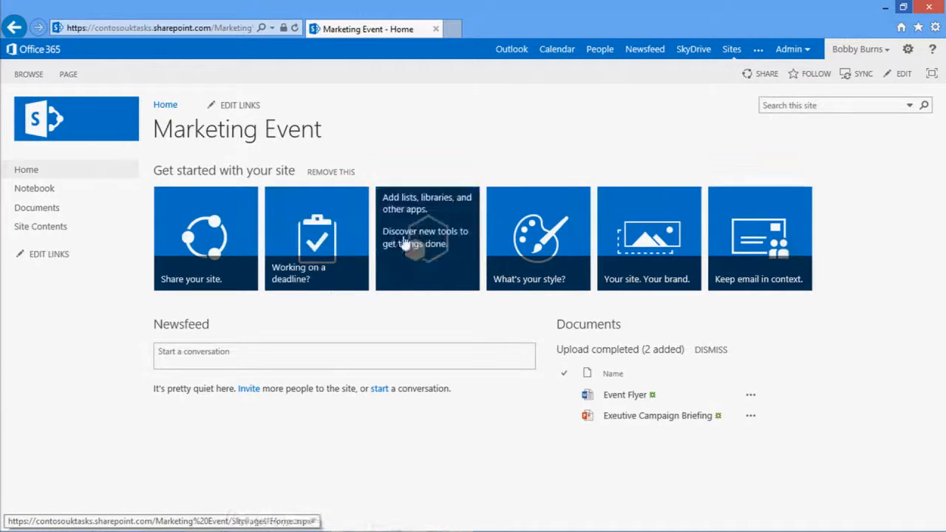
Share the Marketing Event site with two colleagues, entering their names and inviting them to Edit
click(198, 263)
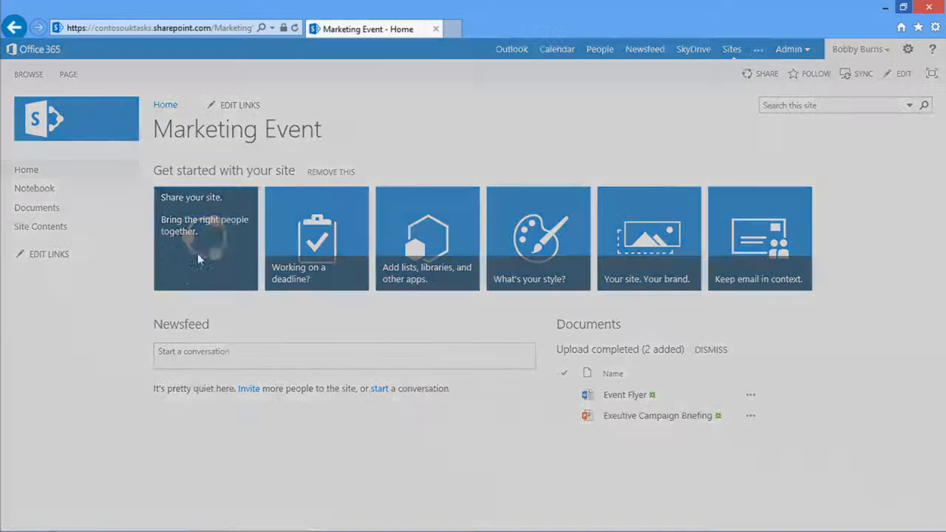
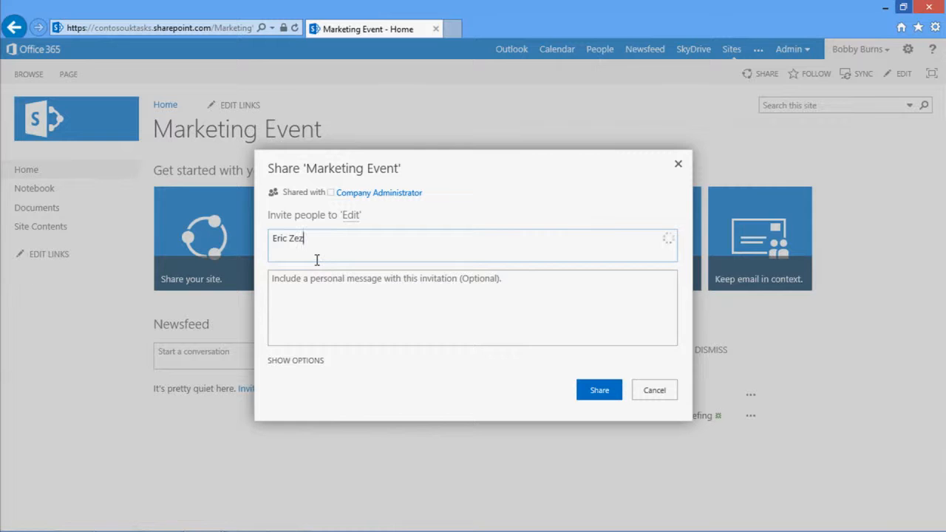
key(Return)
click(331, 285)
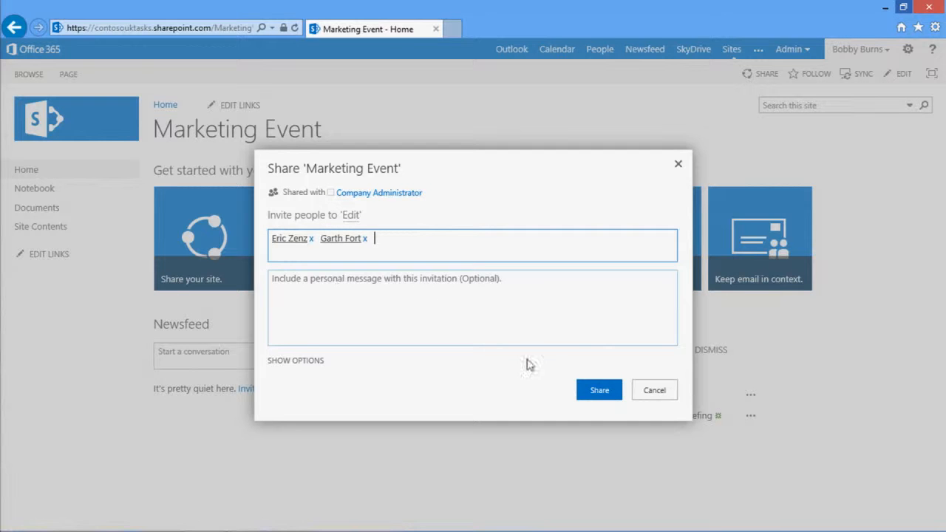
click(600, 392)
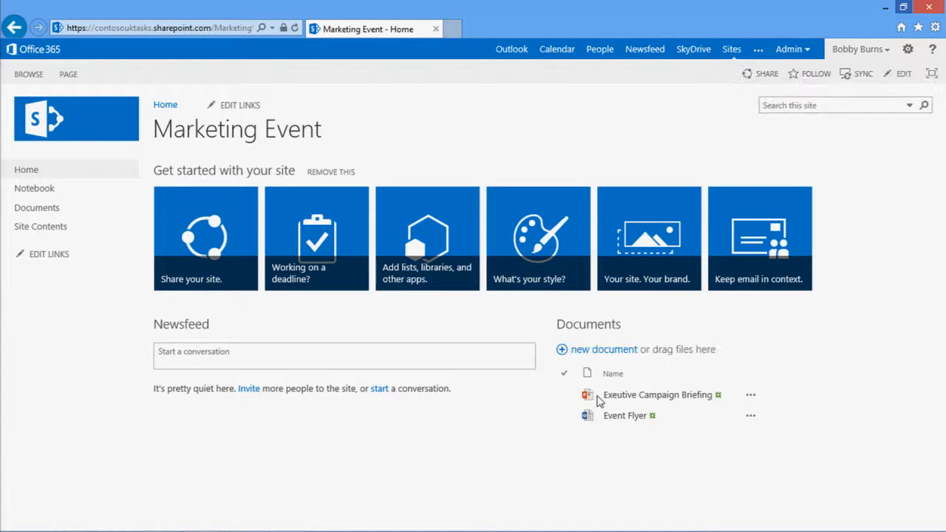
Post to the site newsfeed, mentioning the first invited colleague, with the text "I created this sit to help us organize the marketing event"
click(199, 361)
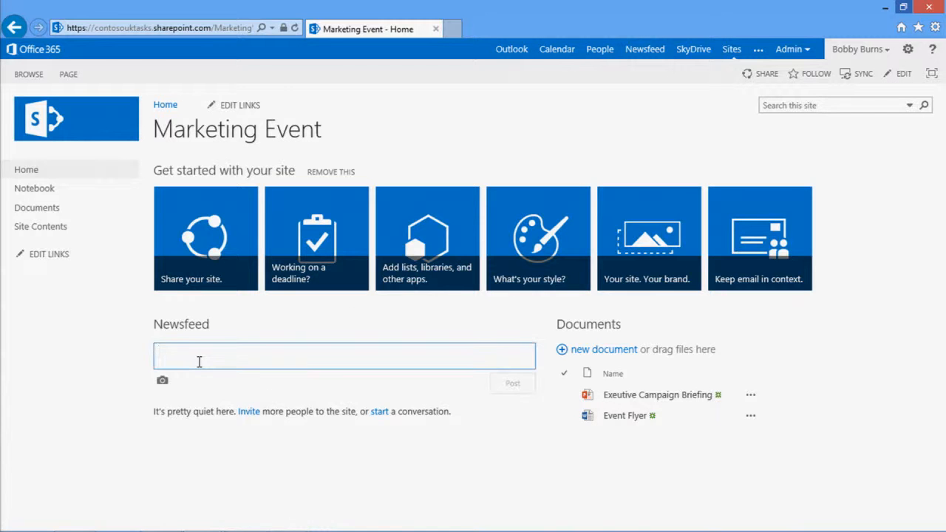
text(@Eric)
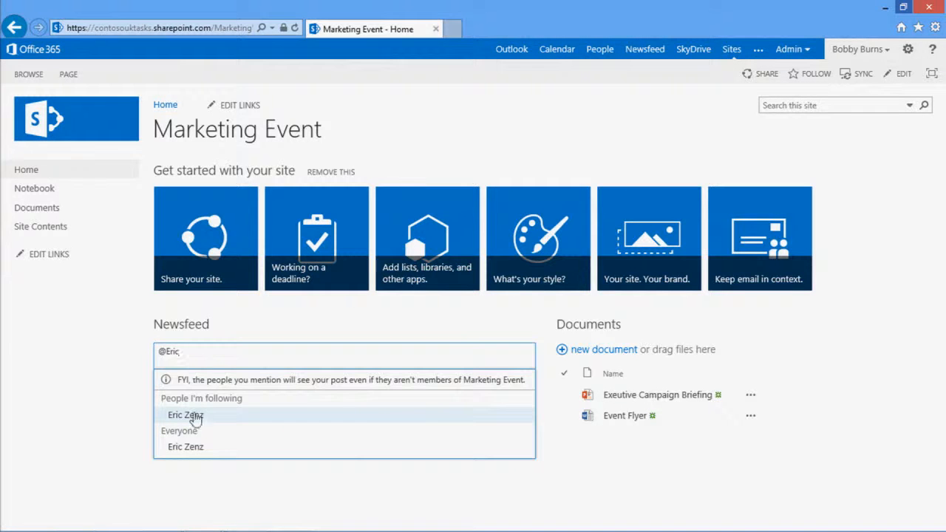
click(194, 422)
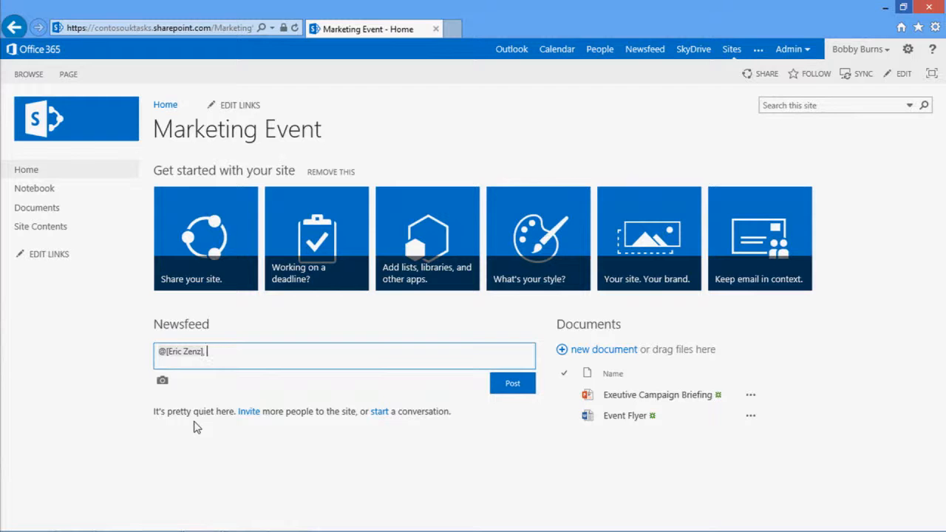
text(, I created this sit to help )
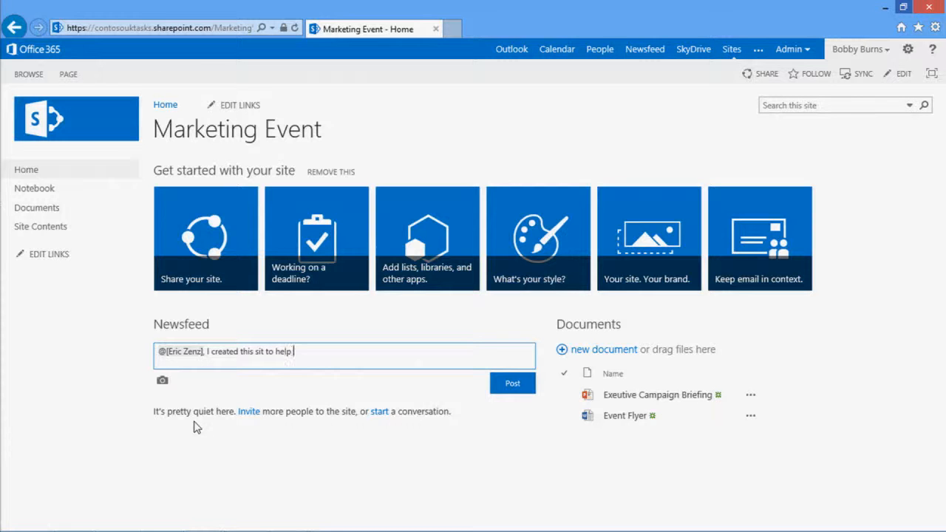
text(us organize the market)
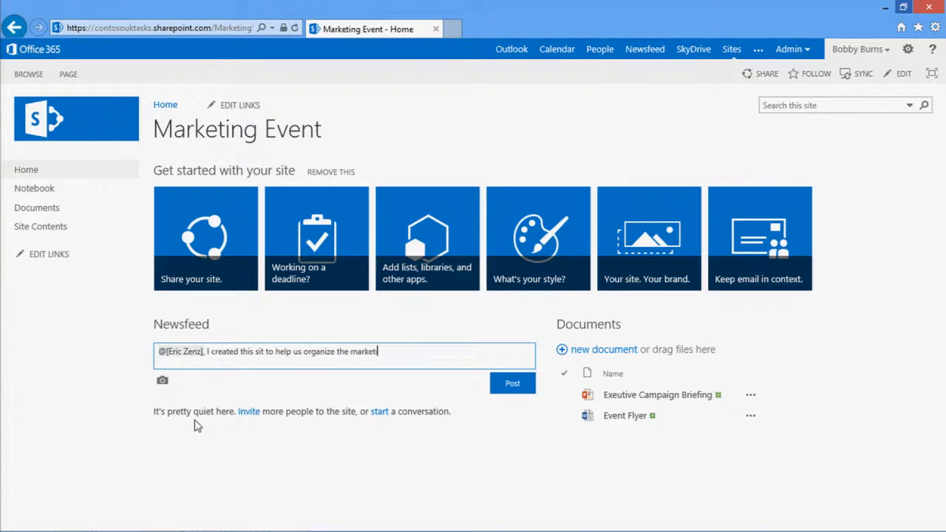
text(ing event)
click(507, 391)
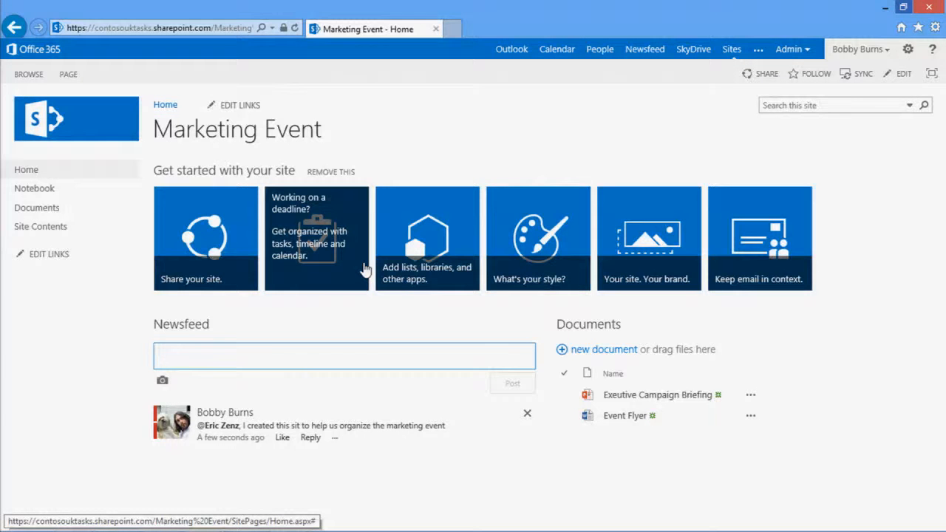
Add the Project Summary with the Tasks and Calendar apps to the site for working on a deadline
click(364, 270)
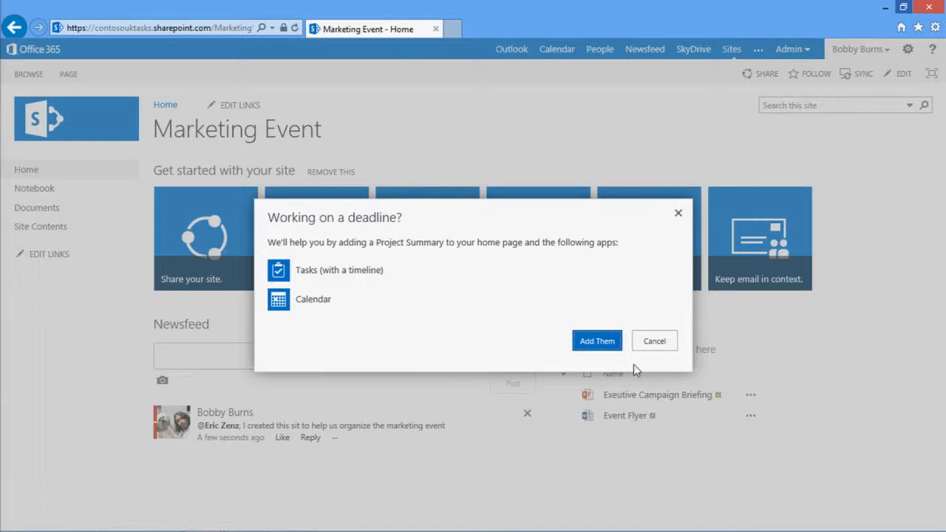
click(607, 349)
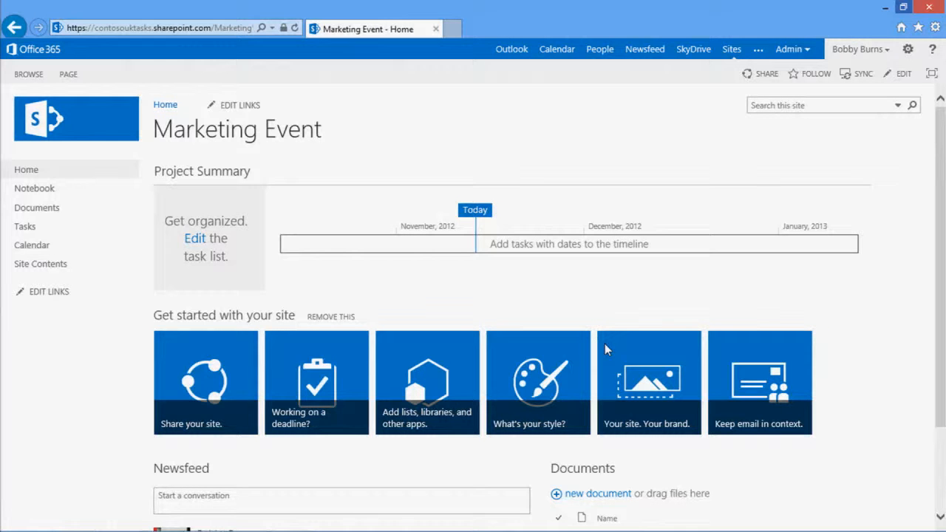
Open the site's task list for editing and add a task named Event Registration
click(196, 240)
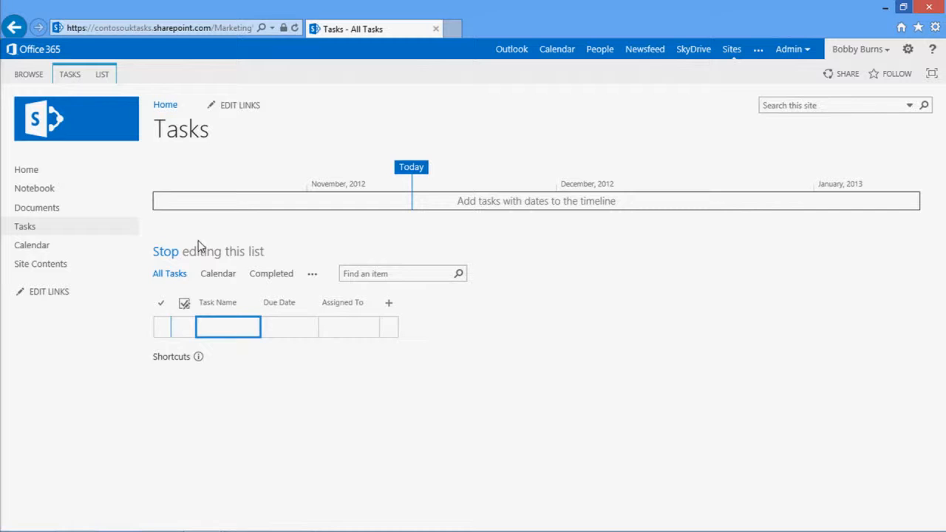
text(Event Registr)
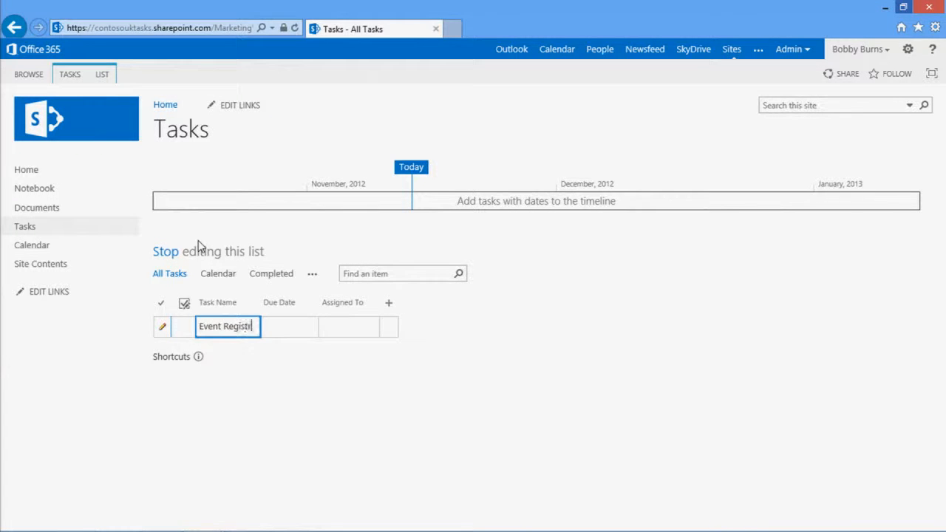
text(ation)
key(Return)
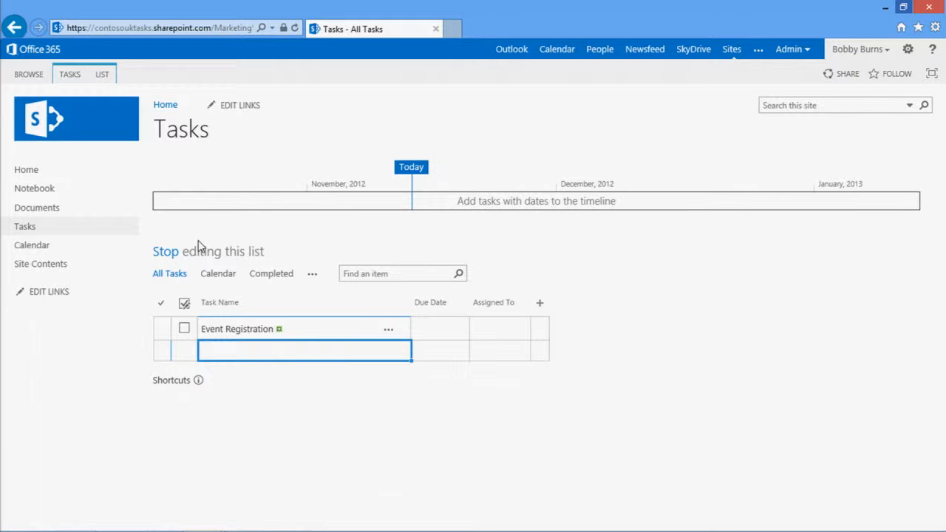
Switch to the Checklist workbook in Excel and copy the task rows A2:C15 on the Plan sheet
mouse_move(303, 522)
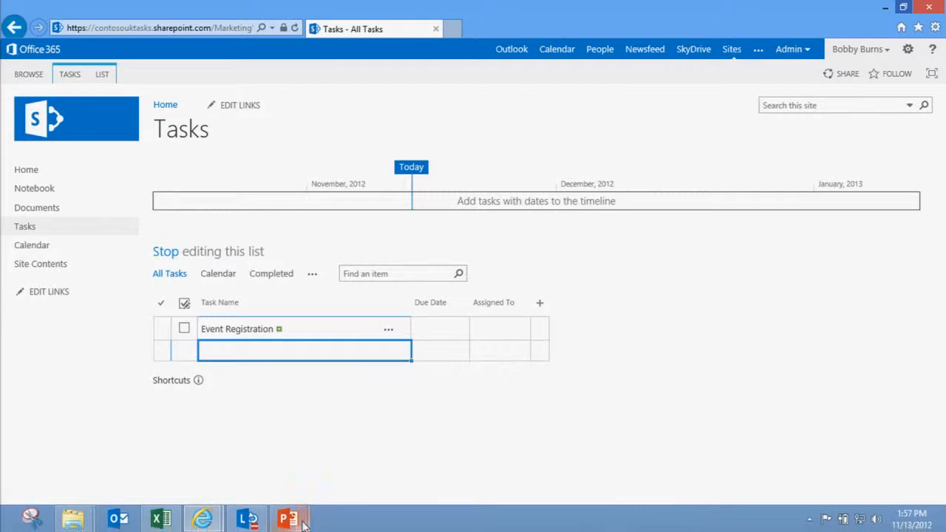
click(163, 520)
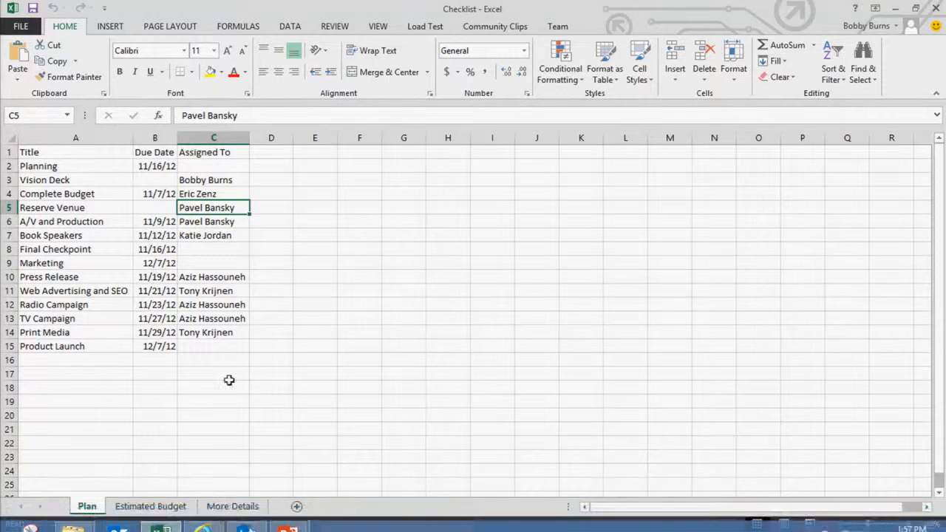
drag(218, 352, 83, 165)
key(ctrl+c)
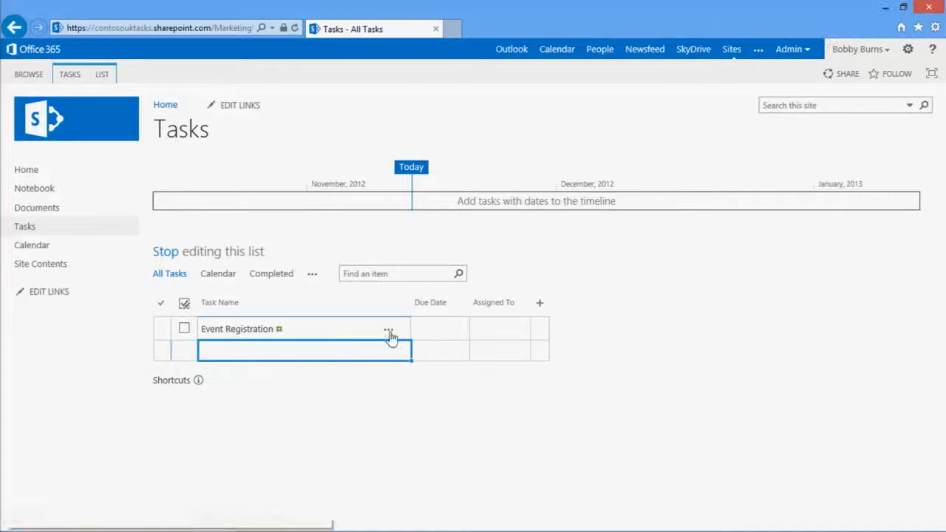
Return to the browser and paste the copied rows below Event Registration in the task list, allowing clipboard access
click(418, 358)
click(338, 345)
key(ctrl+v)
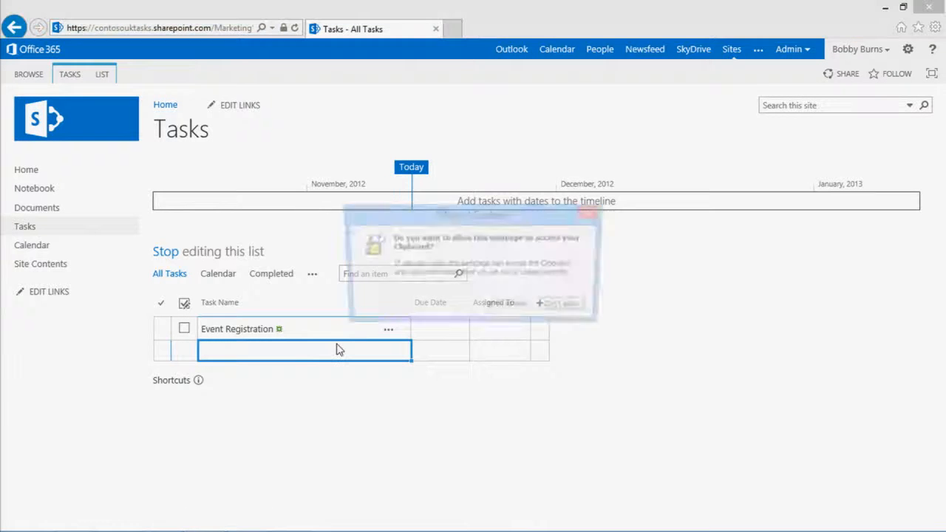
click(504, 307)
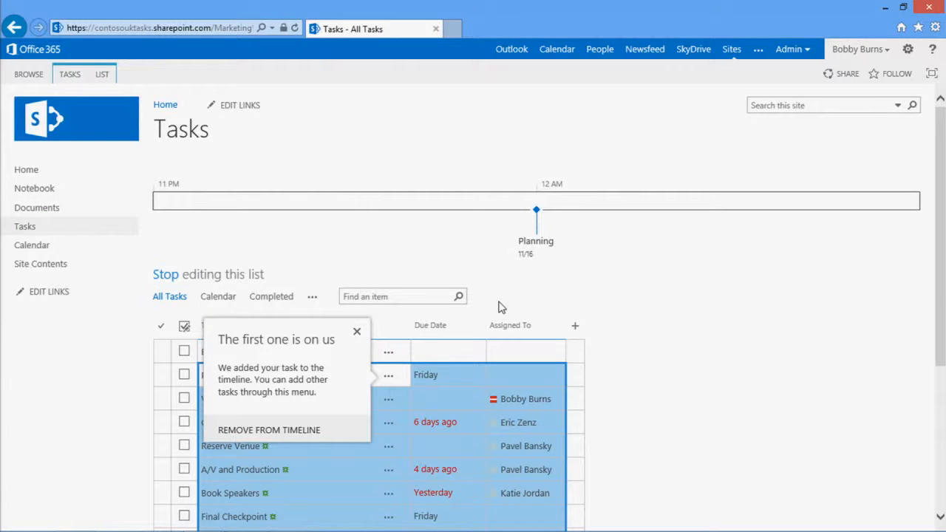
click(479, 368)
Review the pasted tasks and the additional views offered for the task list
drag(944, 272, 940, 390)
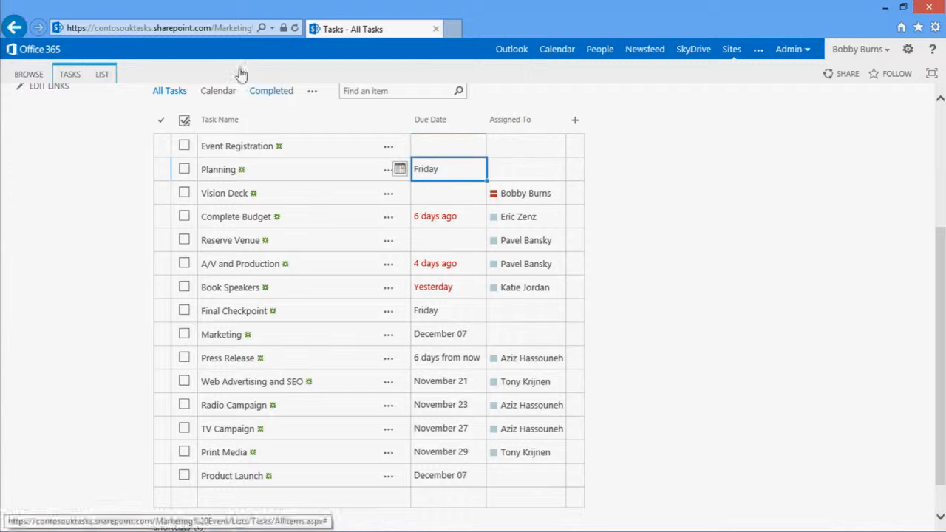
click(313, 94)
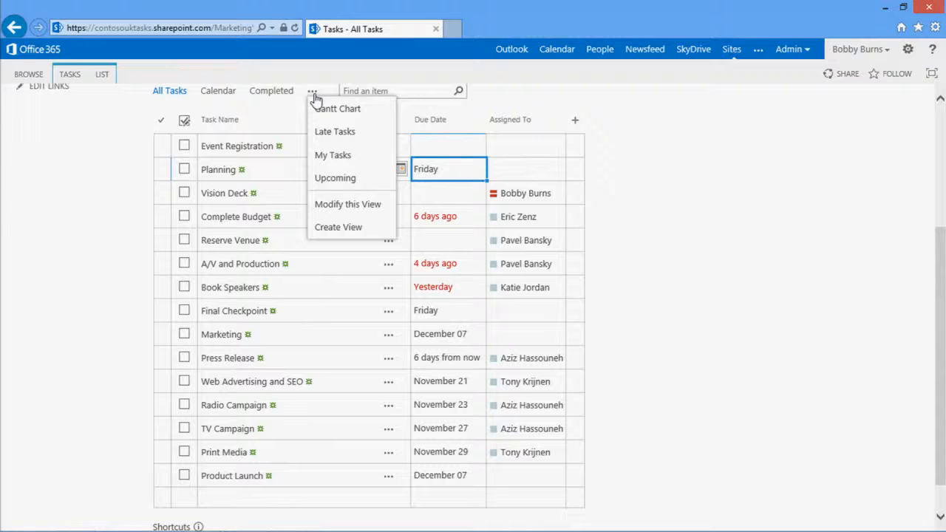
click(696, 278)
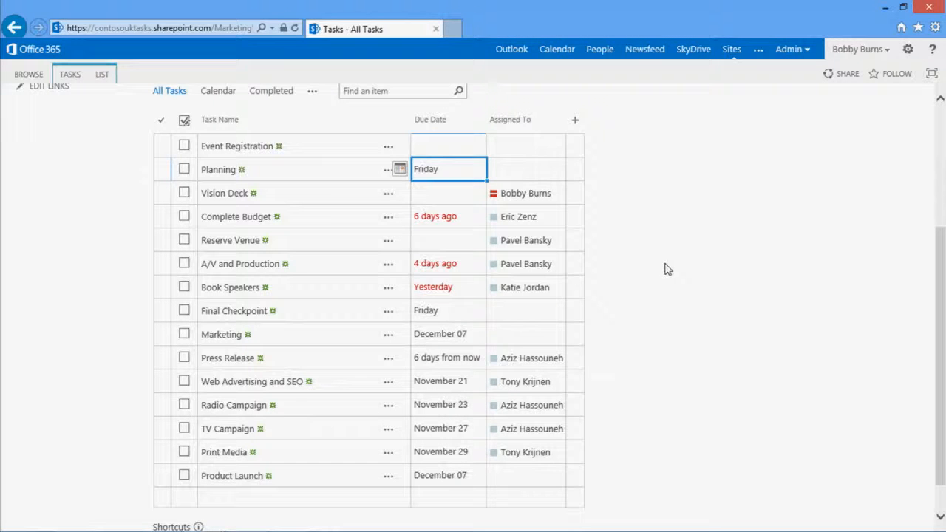
Indent the tasks from Vision Deck to Final Checkpoint as subtasks of Planning
click(323, 174)
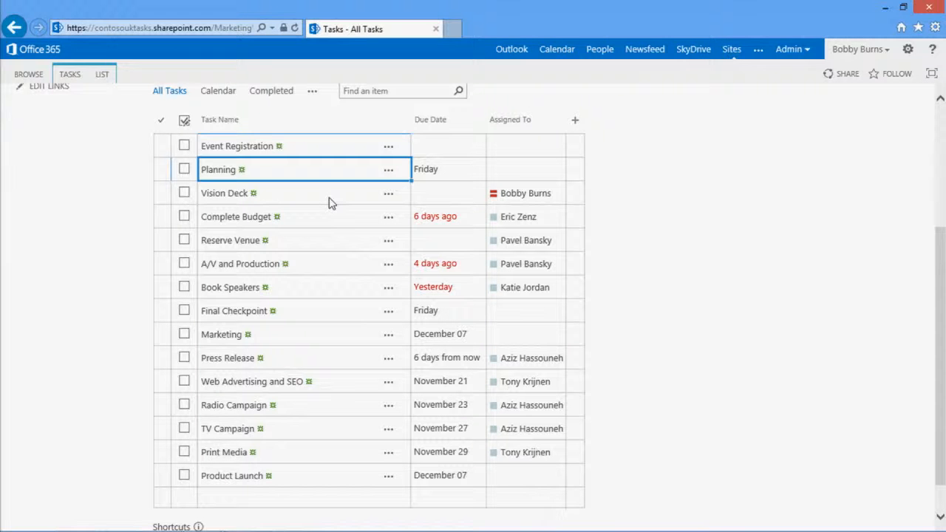
click(330, 203)
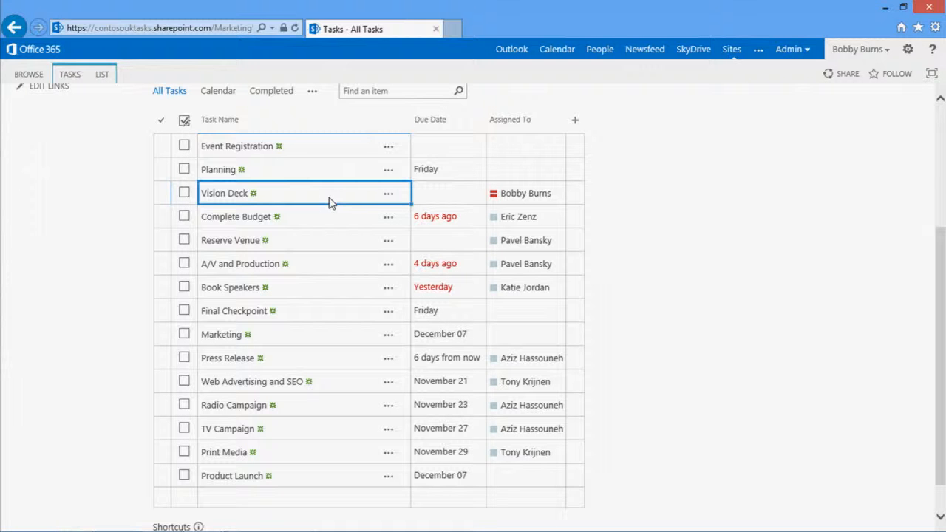
shift+click(325, 294)
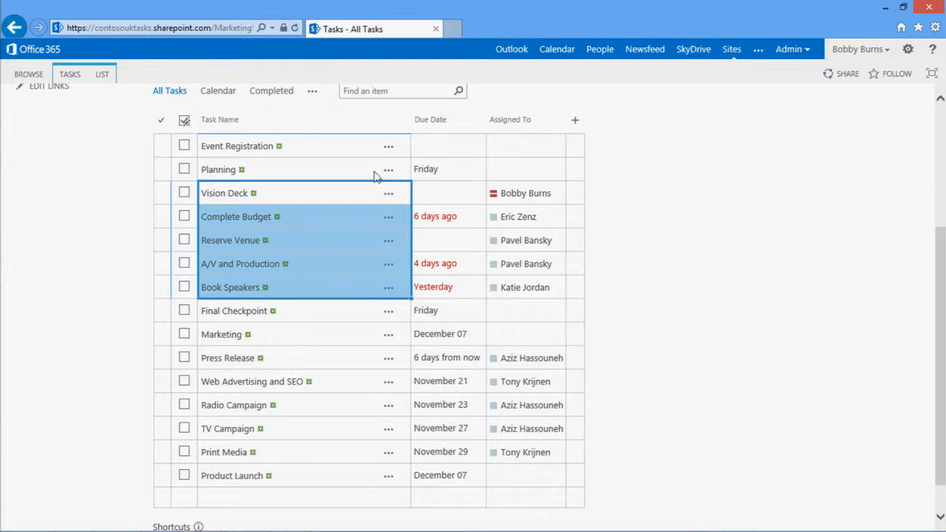
shift+click(333, 313)
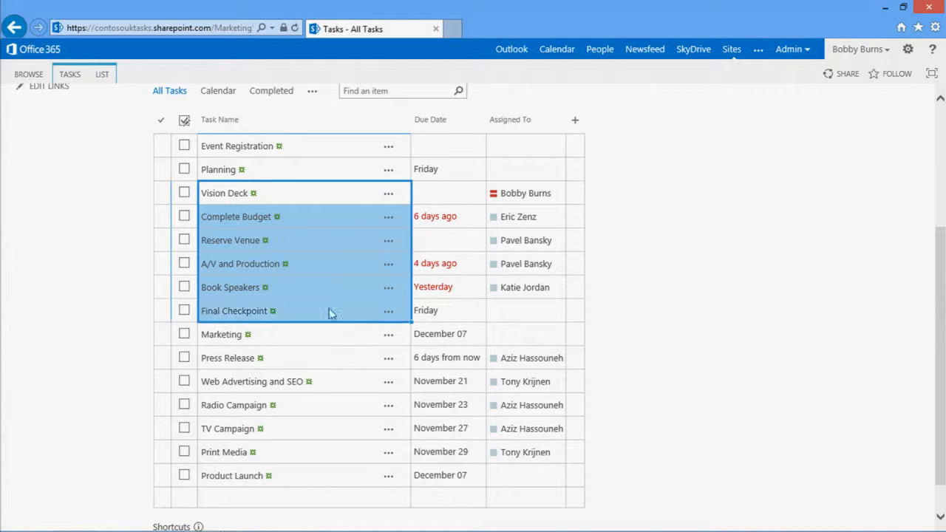
click(68, 75)
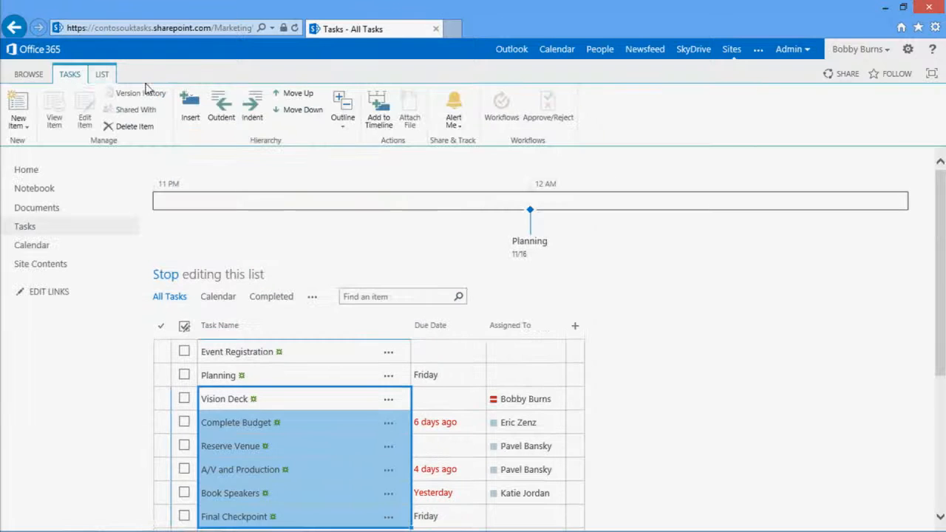
click(255, 109)
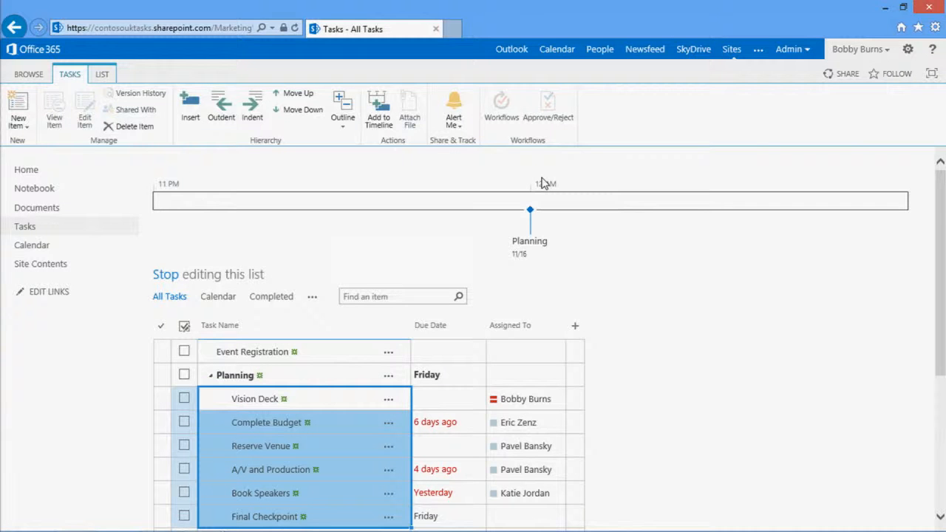
Indent the tasks from Press Release to Print Media as subtasks of Marketing
scroll(757, 381, down, 3)
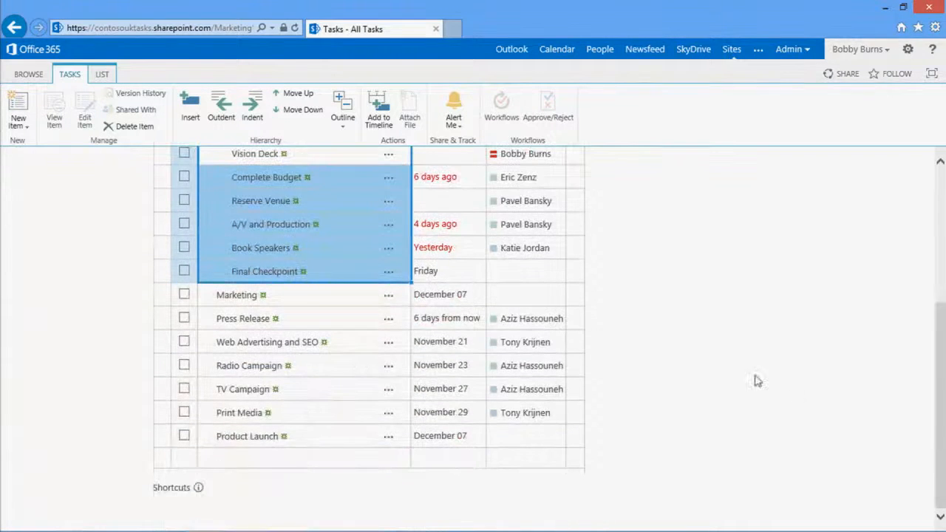
click(338, 329)
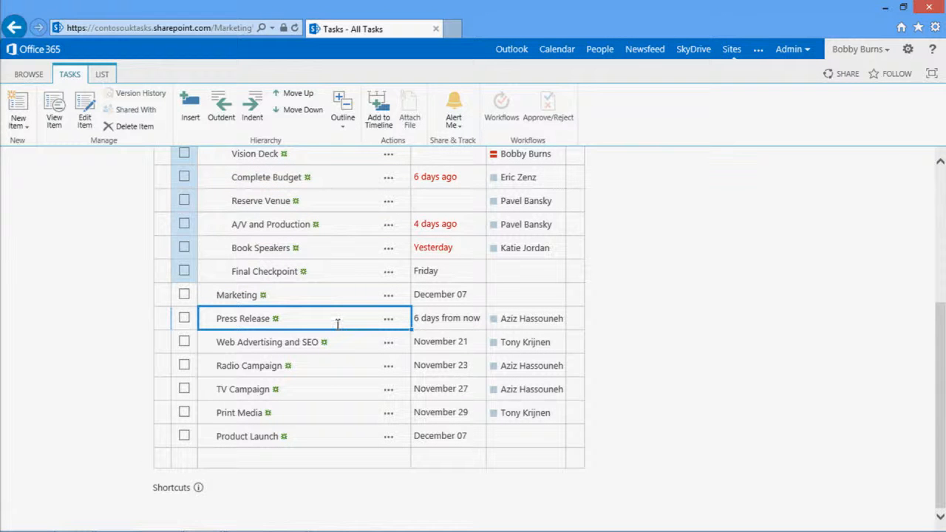
shift+click(343, 416)
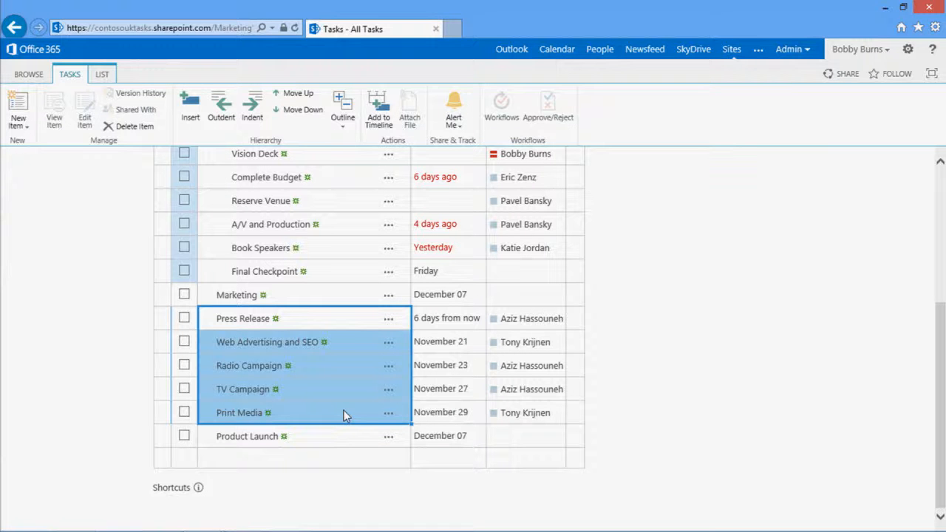
key(alt+shift+Right)
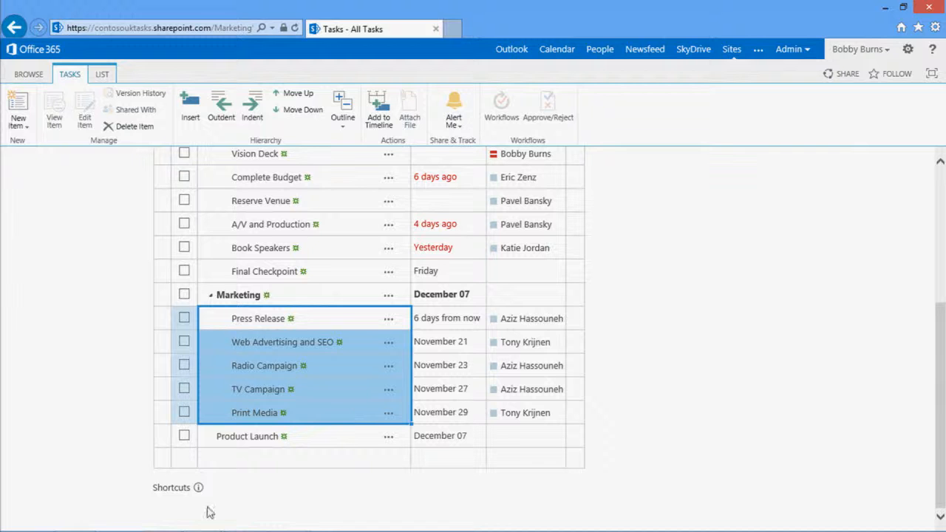
mouse_move(199, 492)
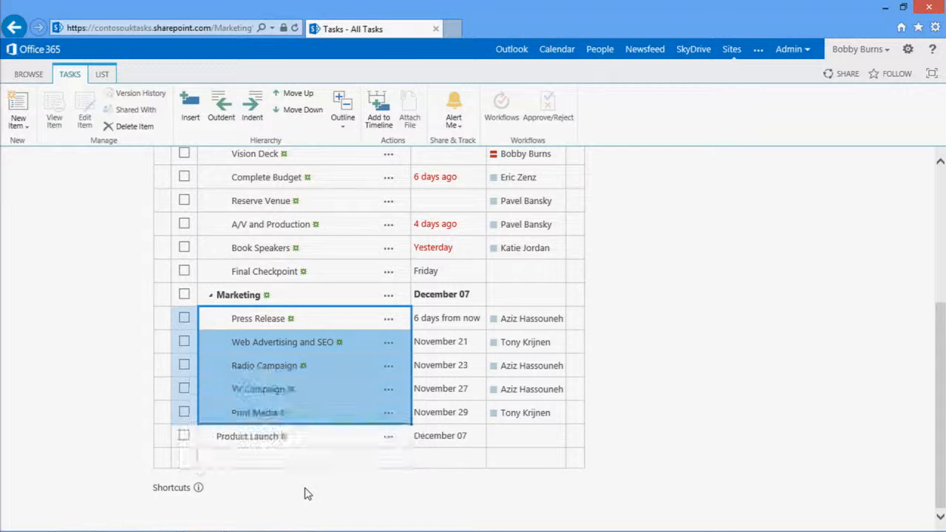
Insert a task named Book Catering above Book Speakers in the Planning group
scroll(498, 441, up, 3)
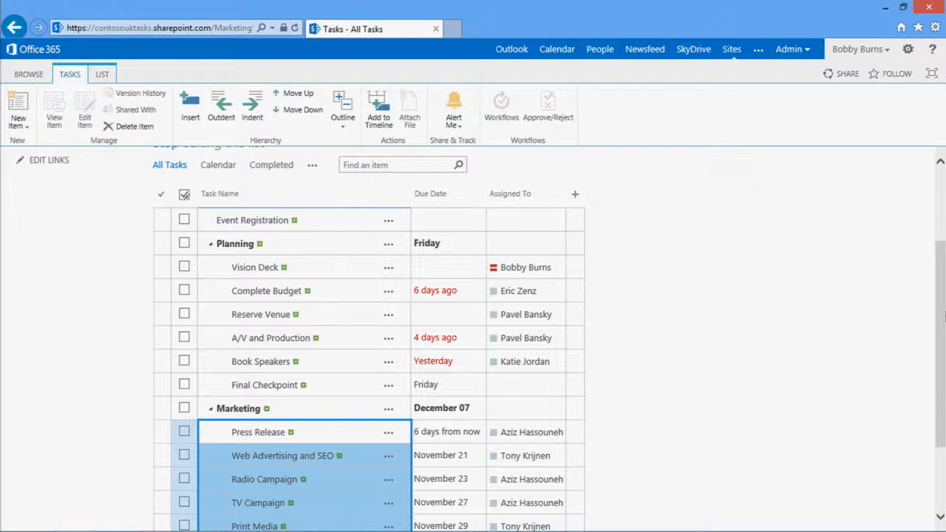
drag(945, 316, 943, 416)
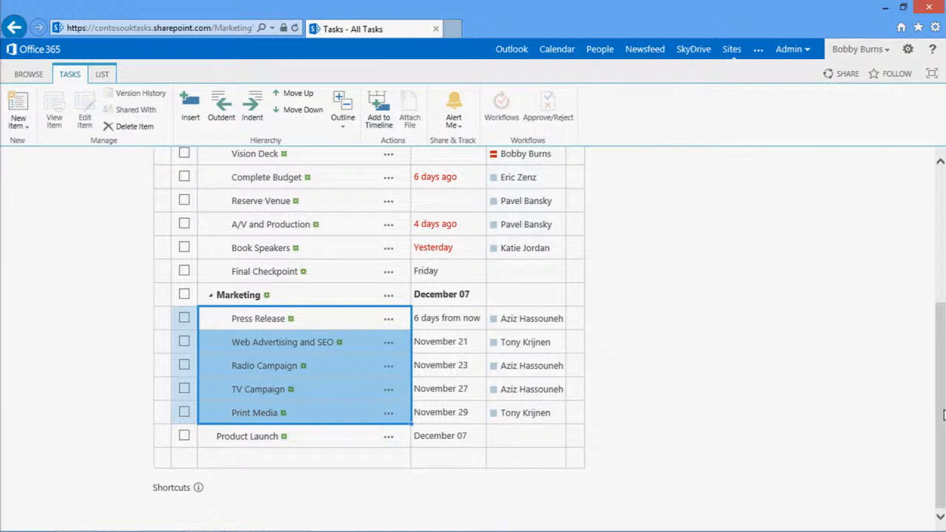
scroll(943, 416, up, 2)
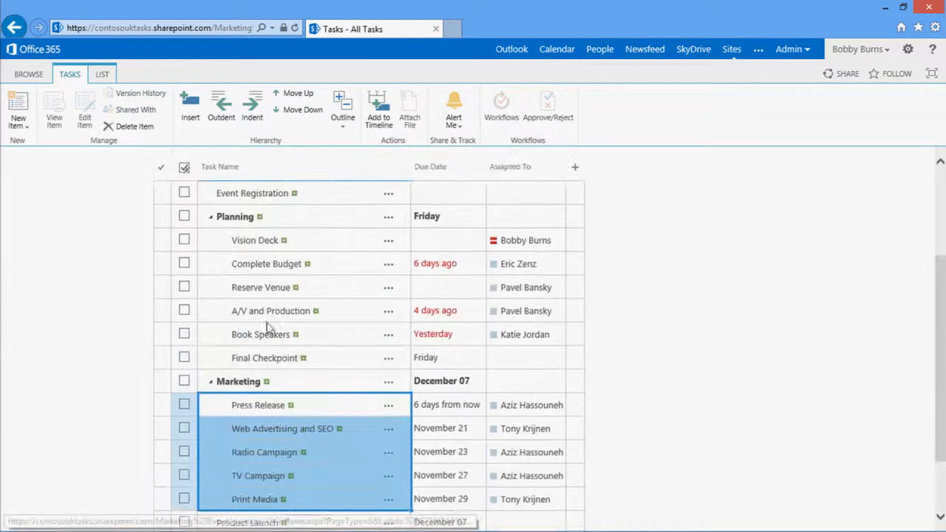
click(324, 335)
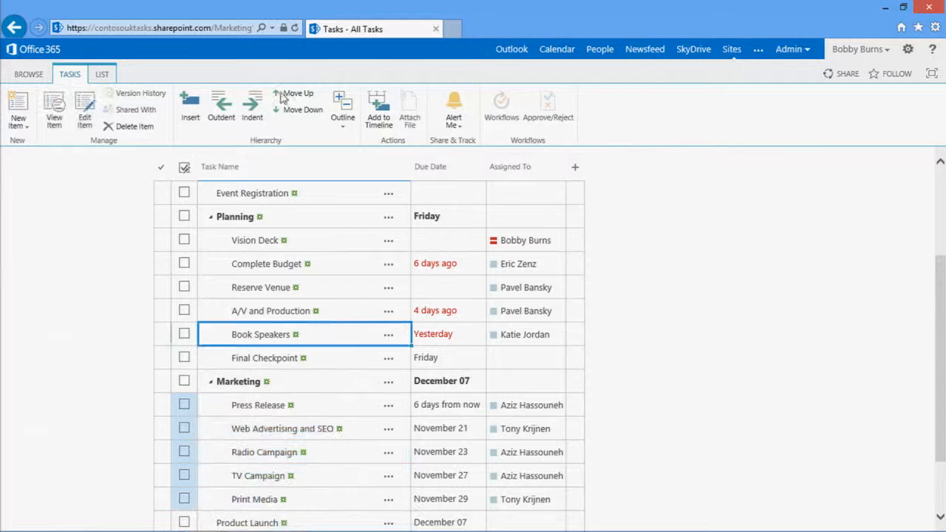
click(190, 108)
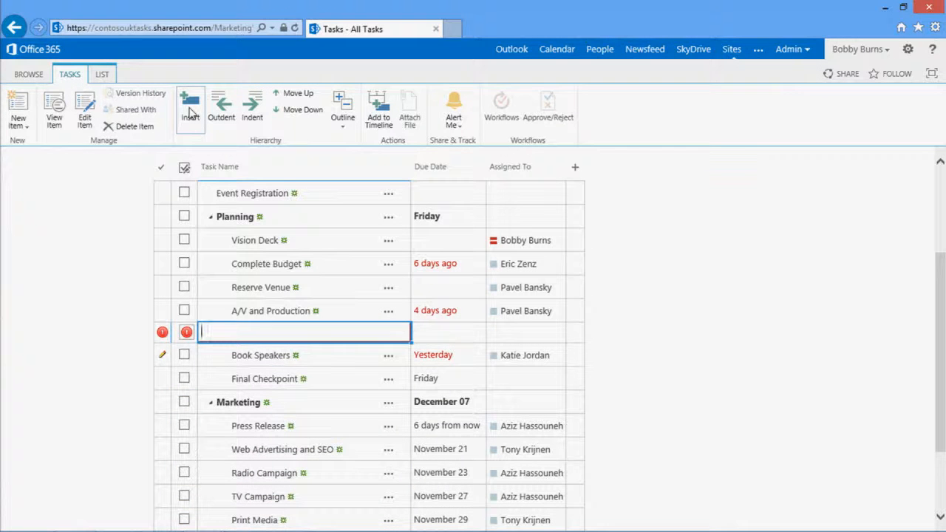
text(ook Catering)
key(Return)
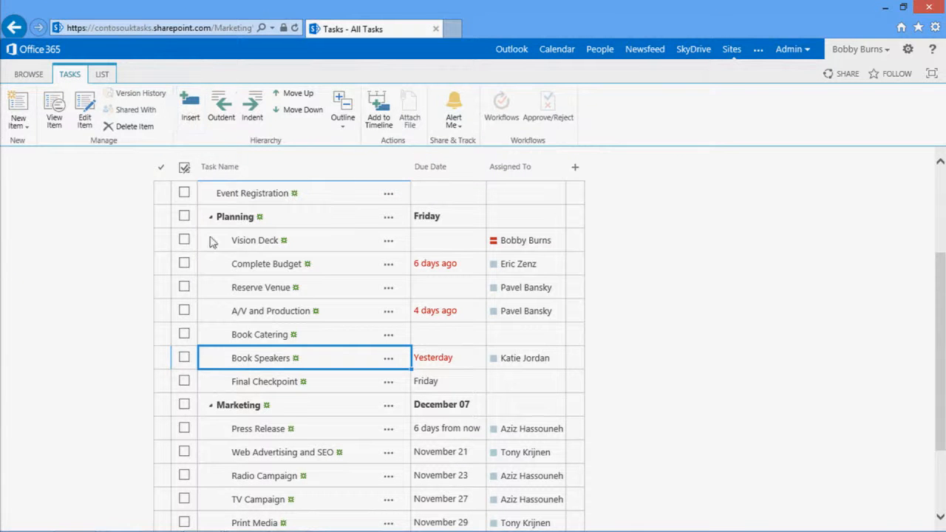
Move the Event Registration task between Book Speakers and Final Checkpoint, and set its due date to 12/4
click(163, 200)
drag(161, 198, 185, 395)
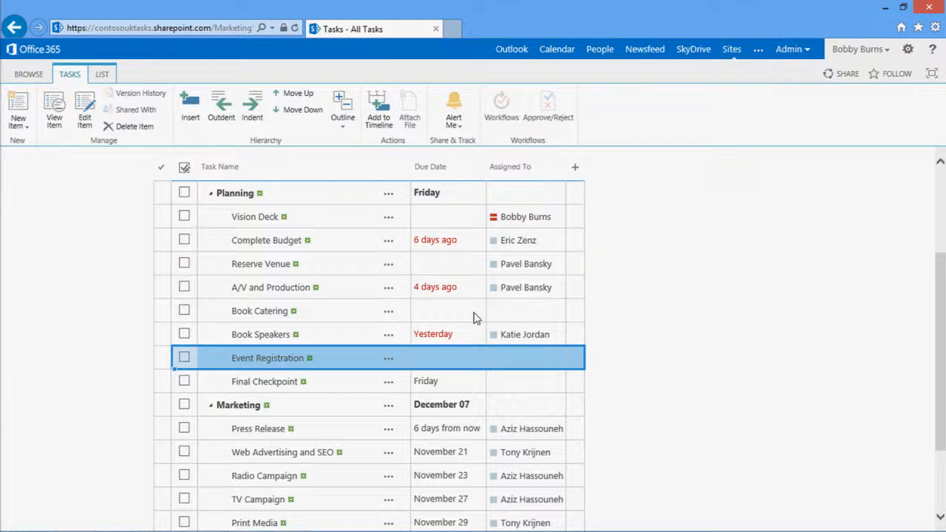
click(455, 360)
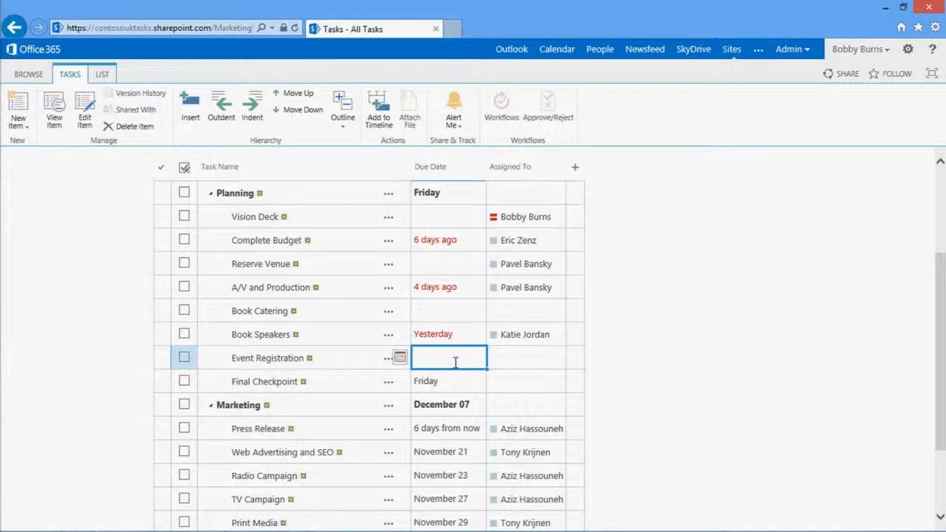
text(12/4)
key(Return)
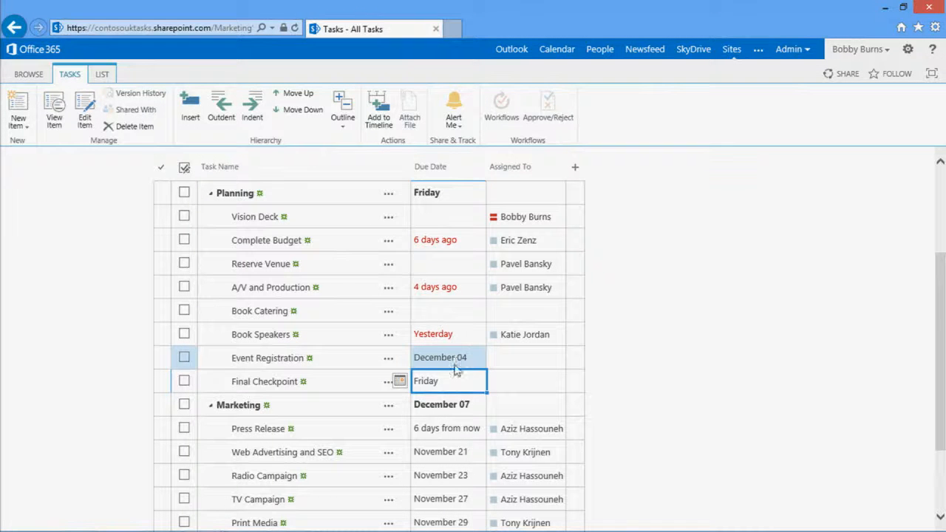
Open the Marketing task, set its start date to 11/19 and save it
click(247, 407)
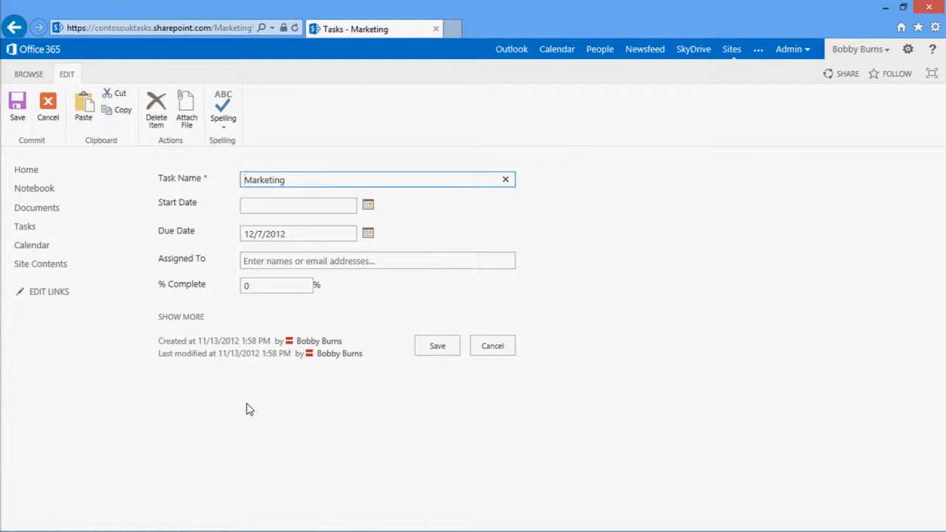
click(267, 215)
click(268, 209)
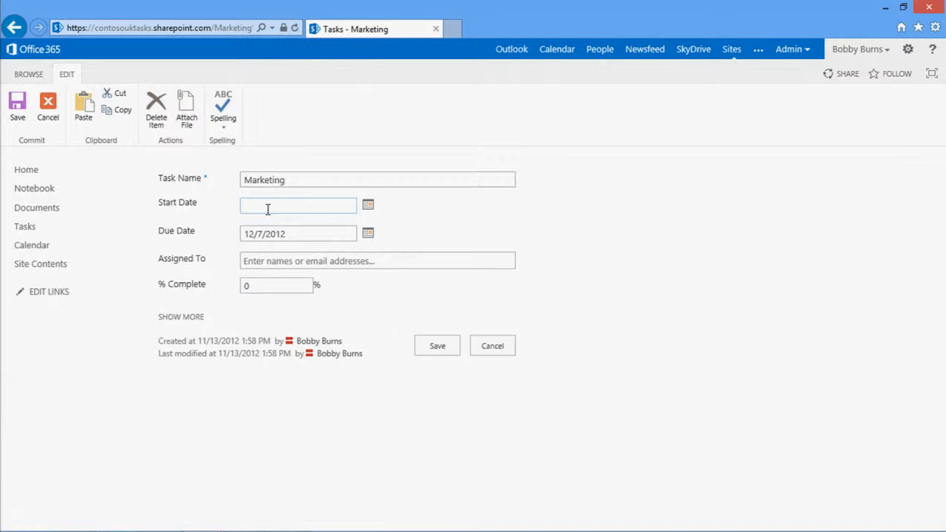
text(11/19)
click(425, 353)
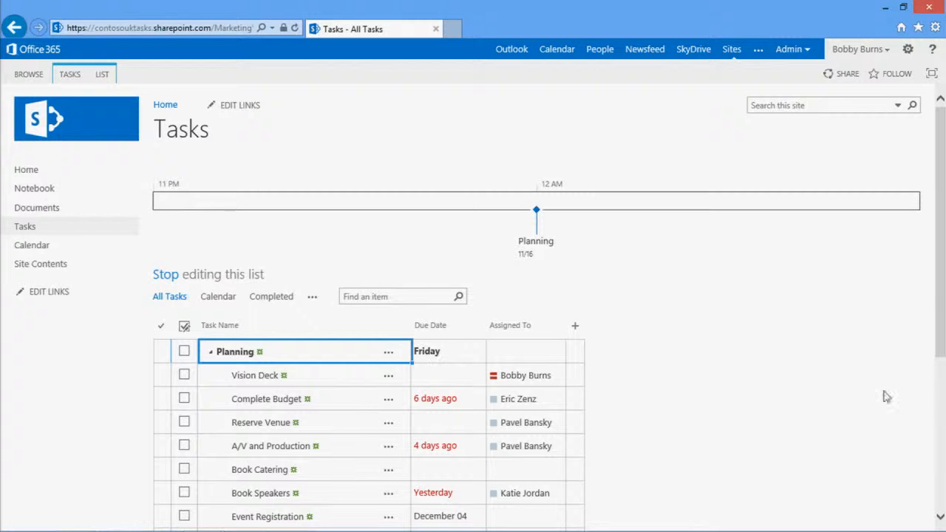
Add the Marketing, Event Registration and Product Launch tasks to the timeline together
drag(944, 278, 943, 386)
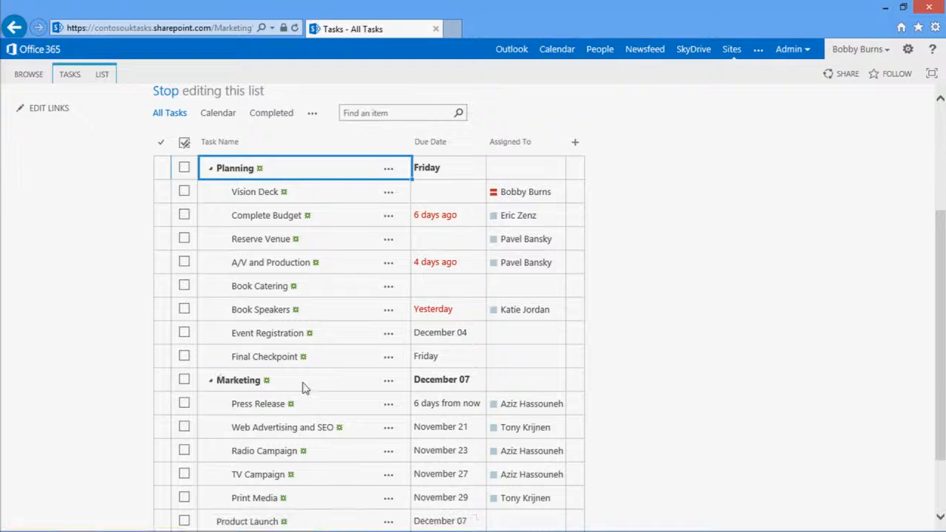
scroll(304, 389, up, 2)
click(337, 472)
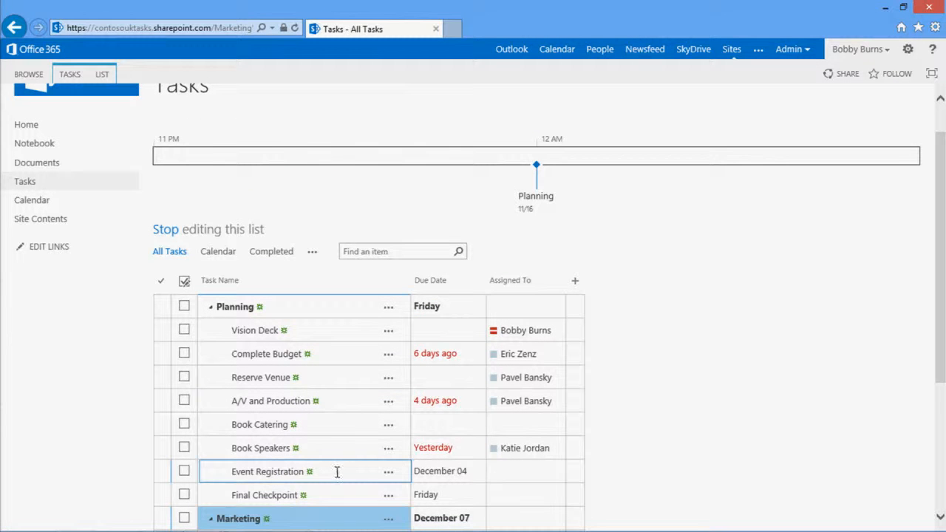
drag(940, 282, 938, 429)
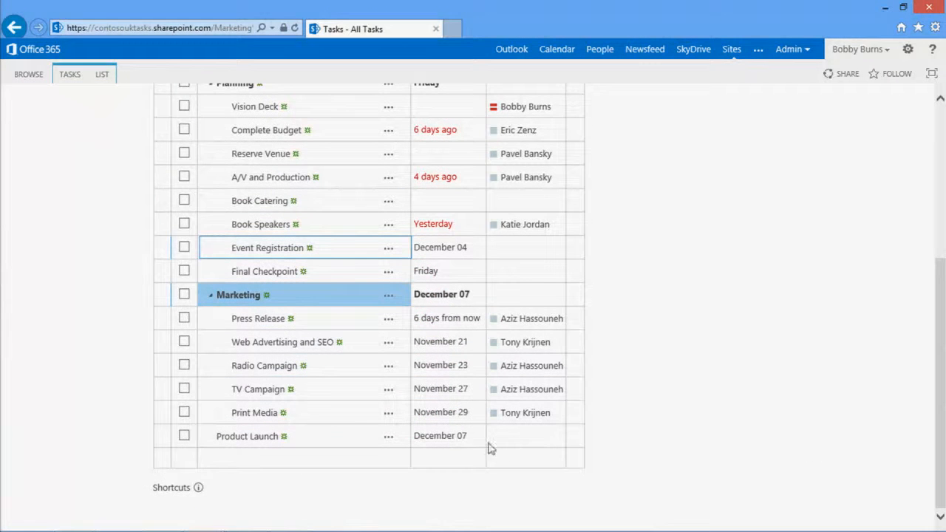
click(331, 436)
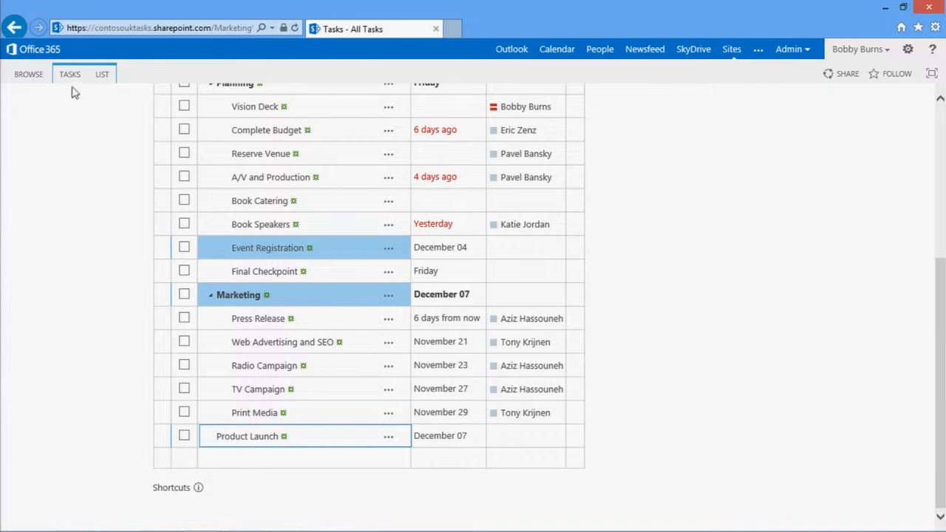
scroll(916, 148, up, 4)
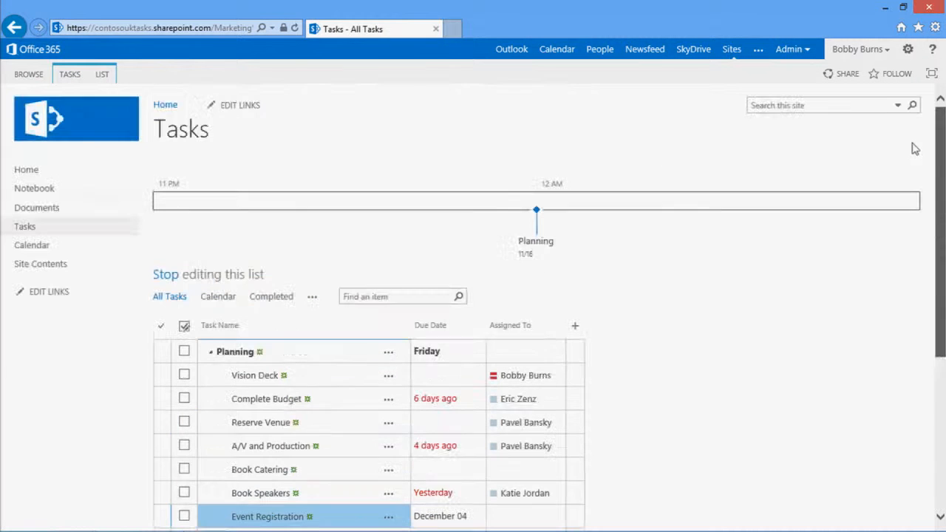
click(71, 75)
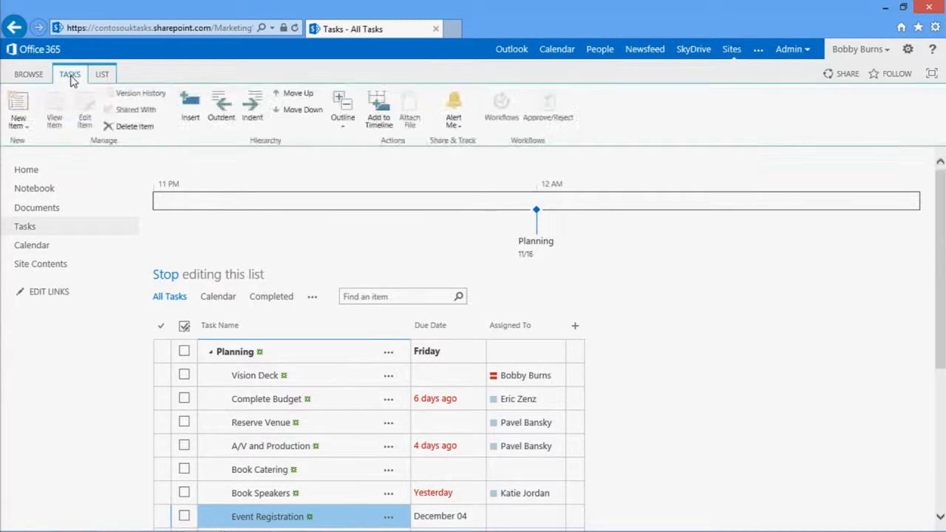
click(373, 122)
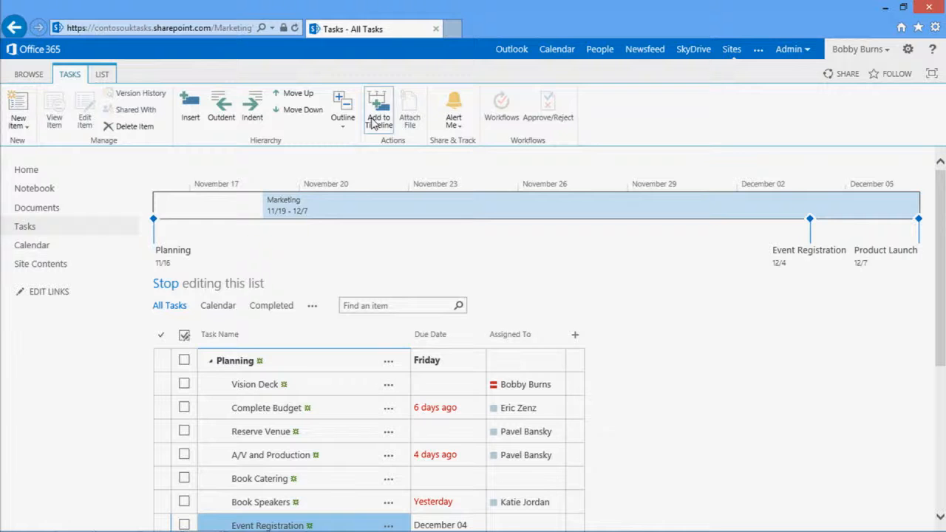
Display Planning as a timeline bar with start date 11/5/2012, and move the Event Registration callout above the timeline
click(176, 255)
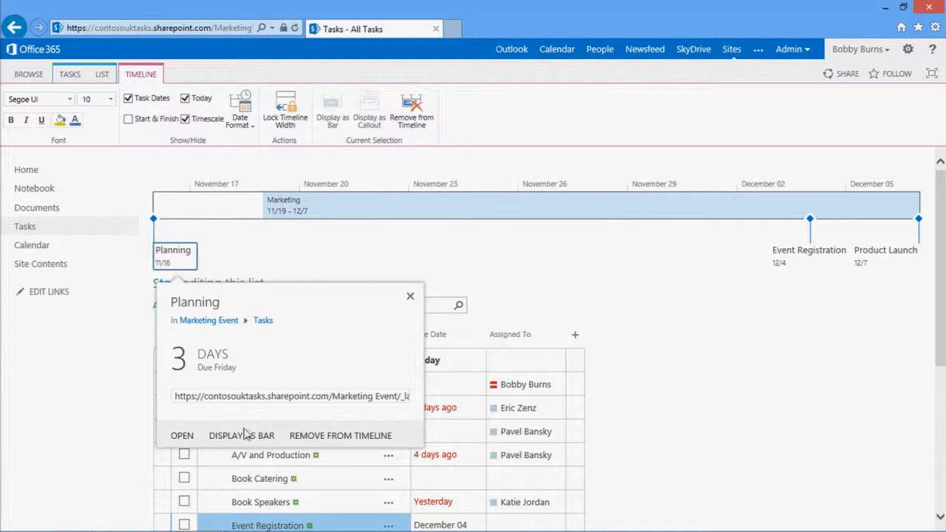
click(243, 436)
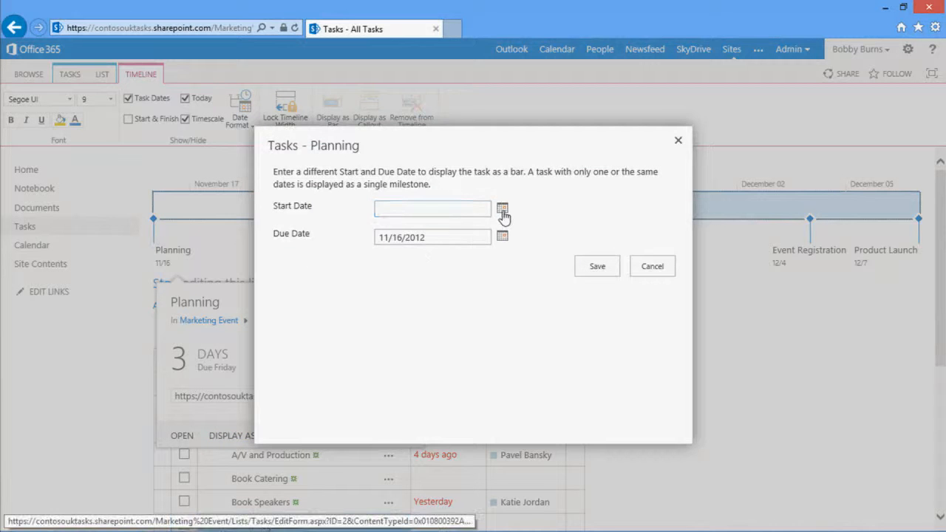
click(502, 210)
click(405, 277)
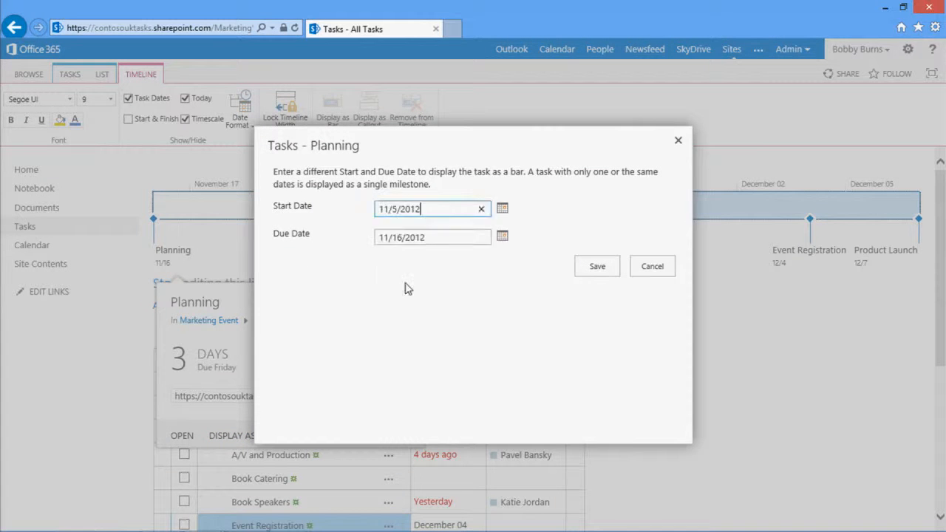
click(592, 267)
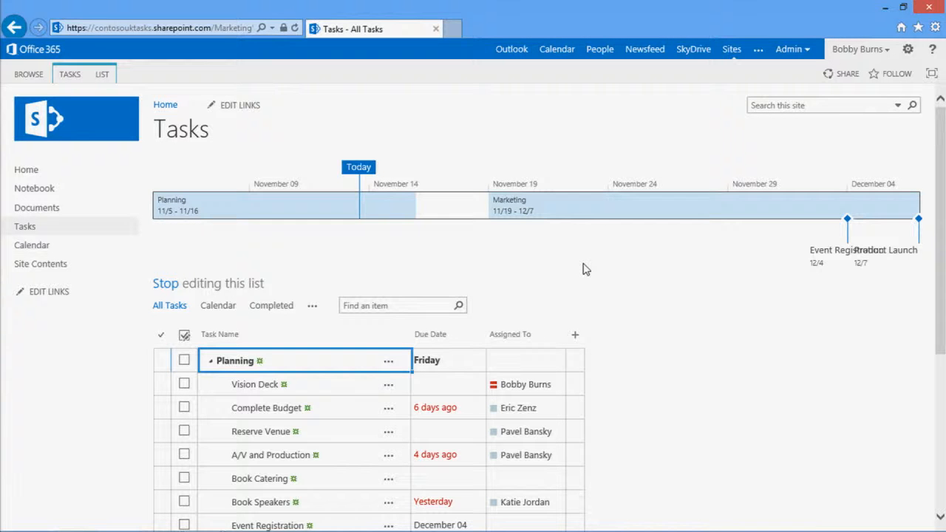
mouse_move(823, 274)
mouse_down()
mouse_move(708, 229)
mouse_move(785, 164)
mouse_move(682, 123)
mouse_move(786, 126)
mouse_move(827, 150)
mouse_up()
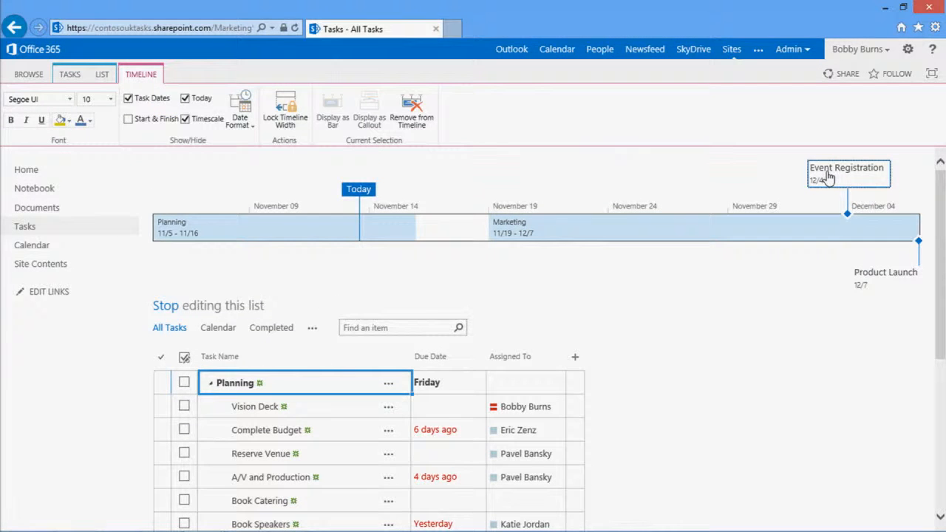
Set Event Registration's start date to 11/14 so it spans a date range, and display it as a callout above the timeline
click(828, 177)
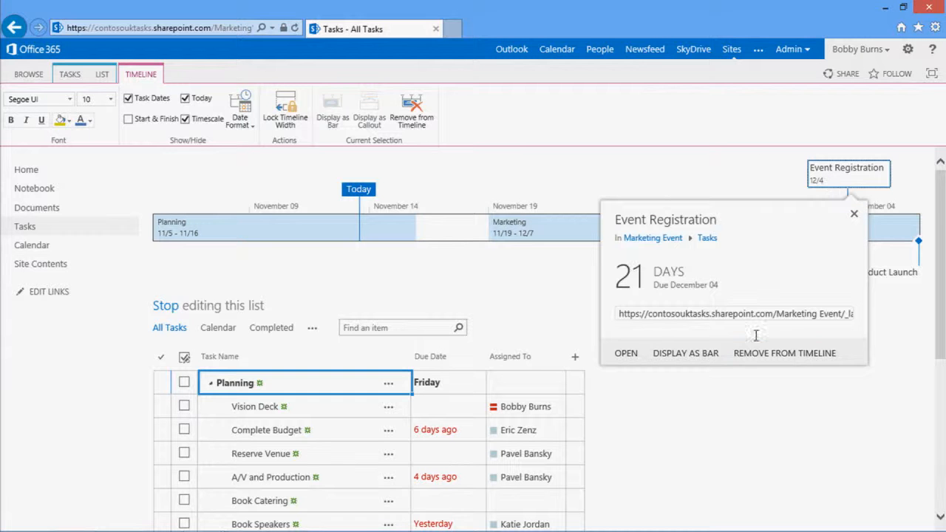
click(696, 360)
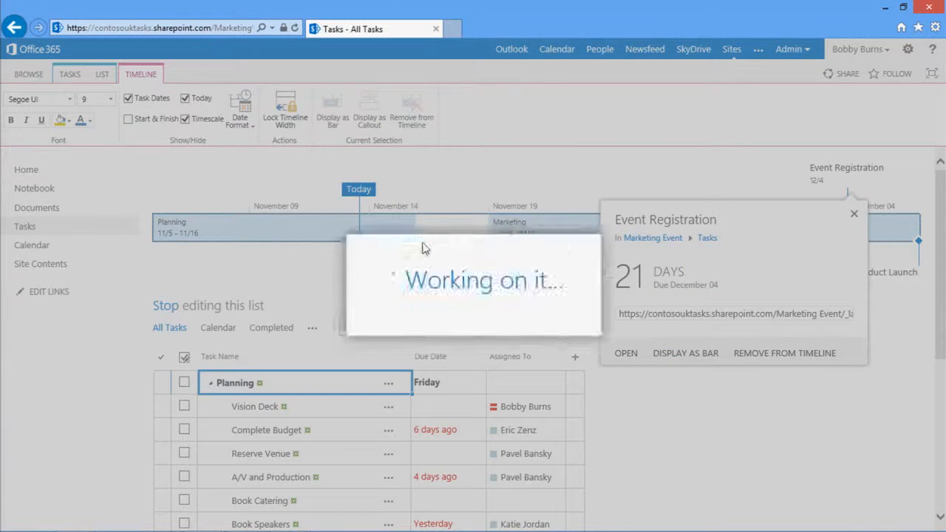
text(11/14)
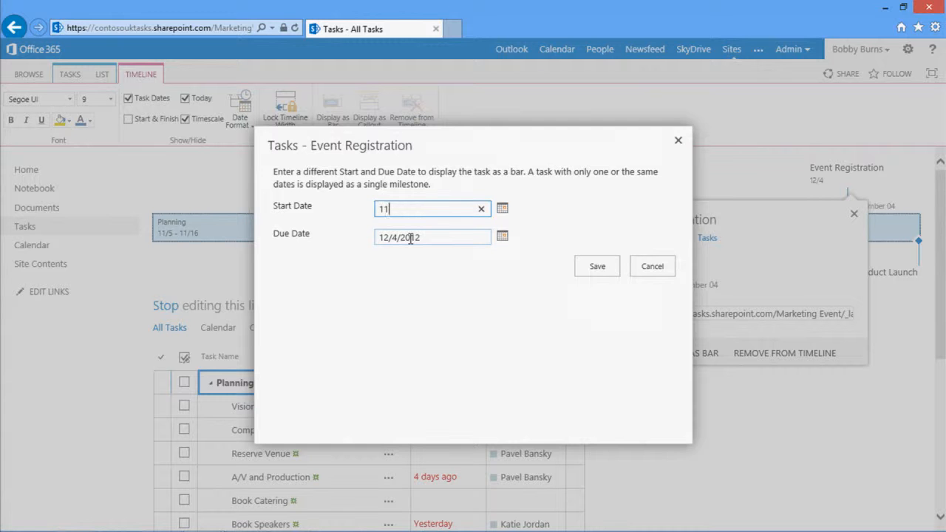
click(597, 266)
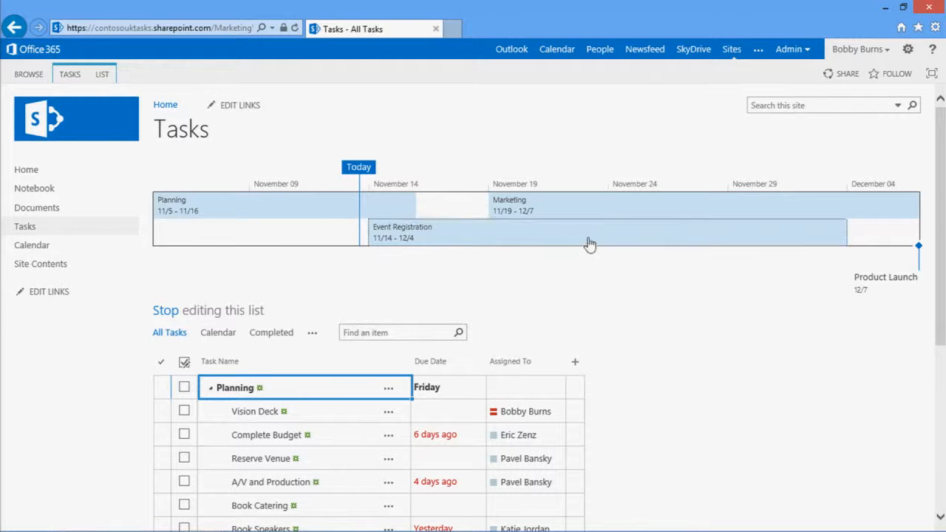
drag(590, 244, 594, 222)
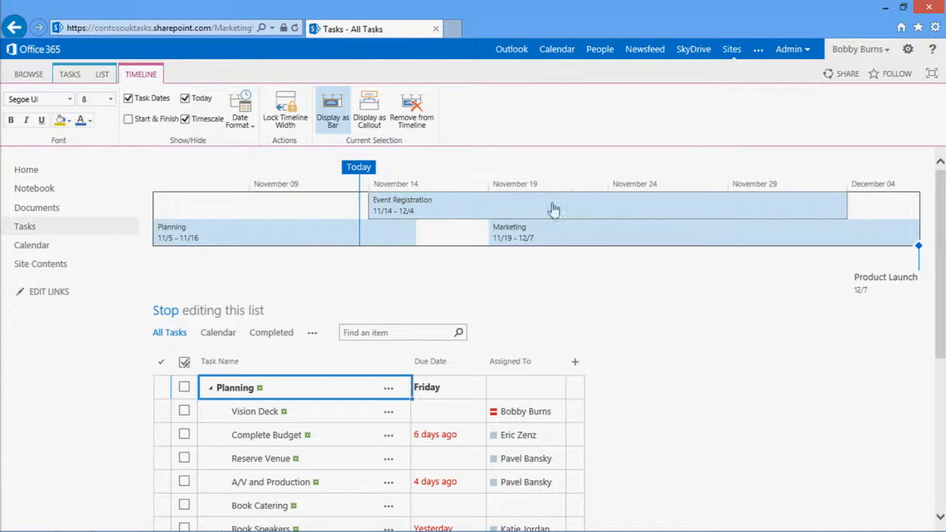
click(377, 117)
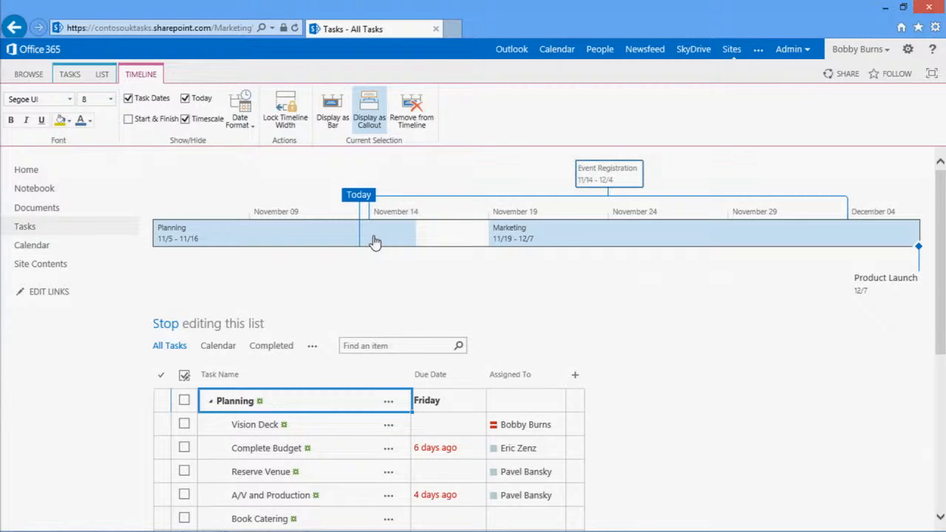
Fill both the Planning and Marketing timeline bars with light green from the theme colors
click(285, 238)
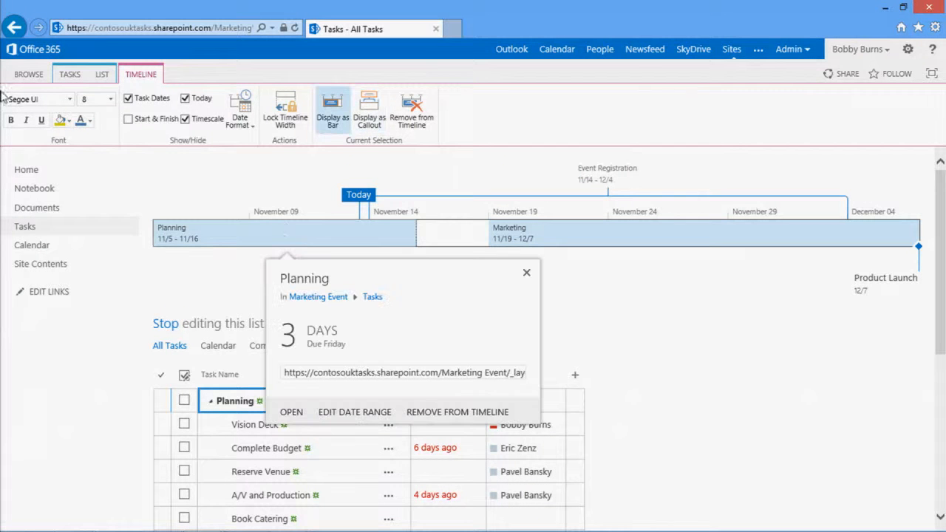
click(72, 125)
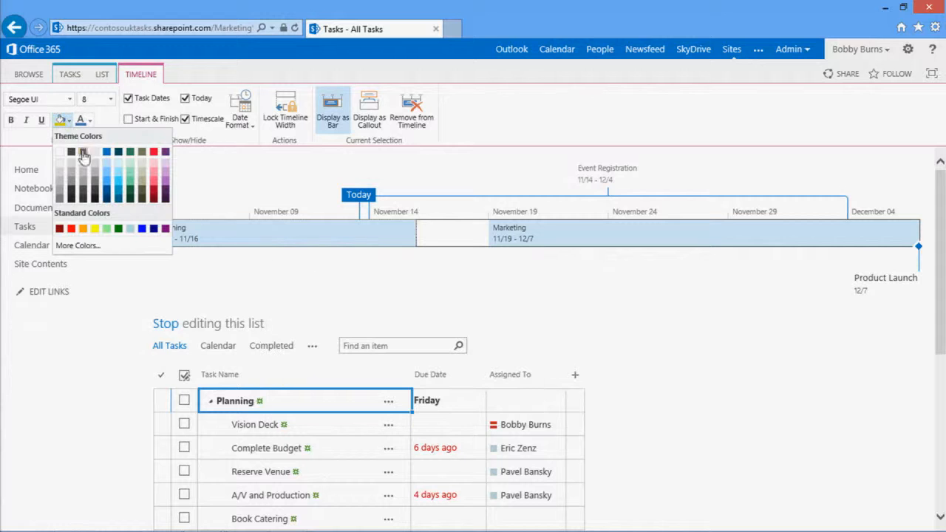
click(131, 176)
click(538, 233)
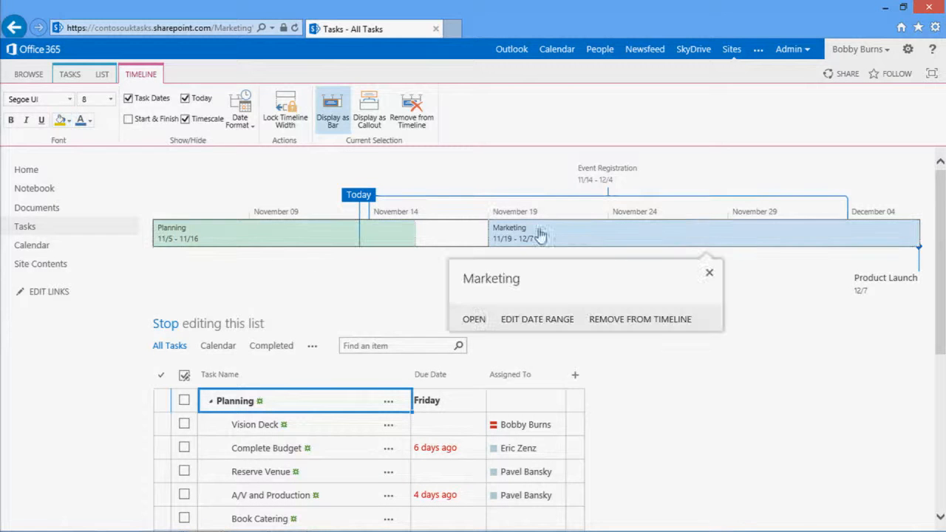
click(72, 124)
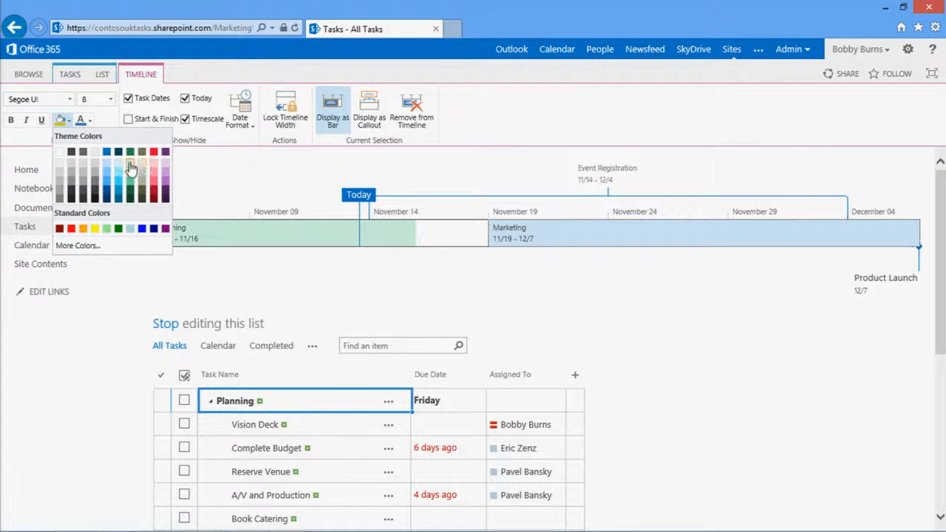
click(133, 172)
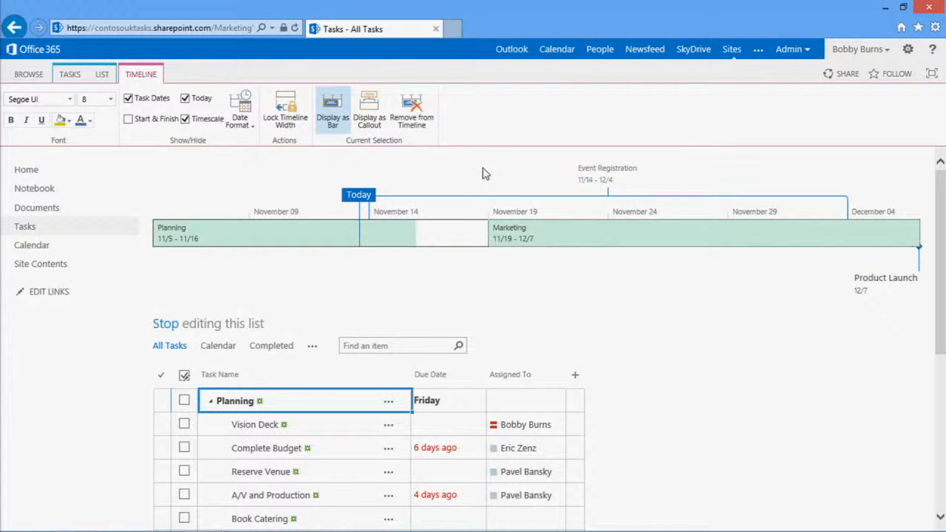
Shrink the browser window to narrow the timeline, lock the timeline width, and maximize the window again
drag(550, 7, 2, 63)
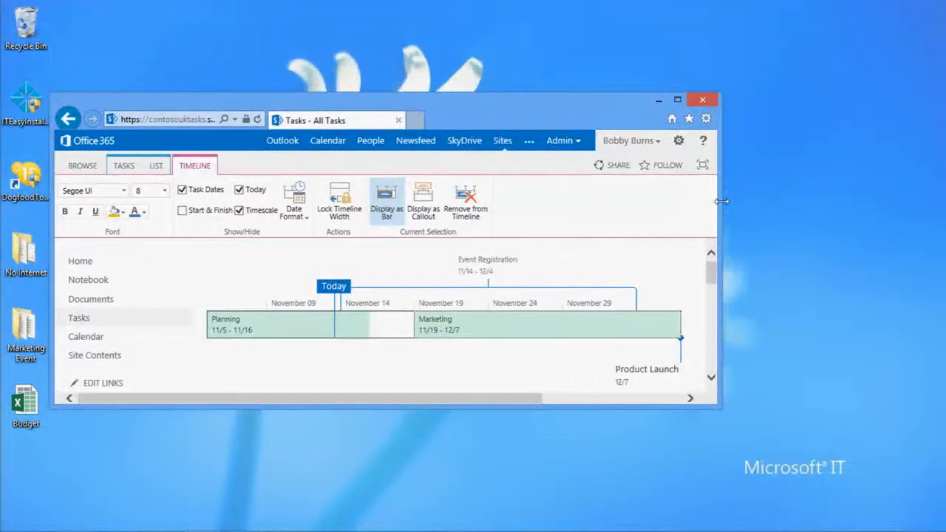
drag(722, 200, 887, 242)
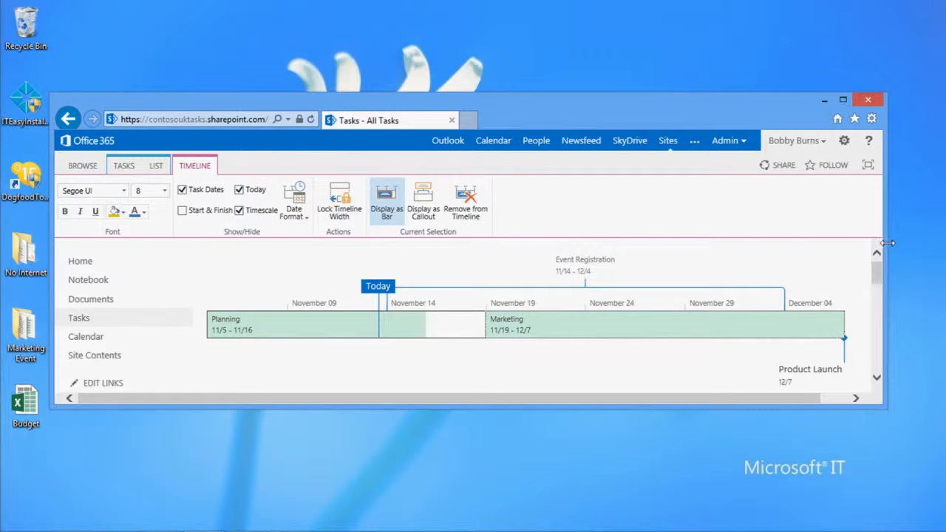
mouse_move(887, 243)
mouse_down()
mouse_move(816, 248)
mouse_move(873, 253)
mouse_up()
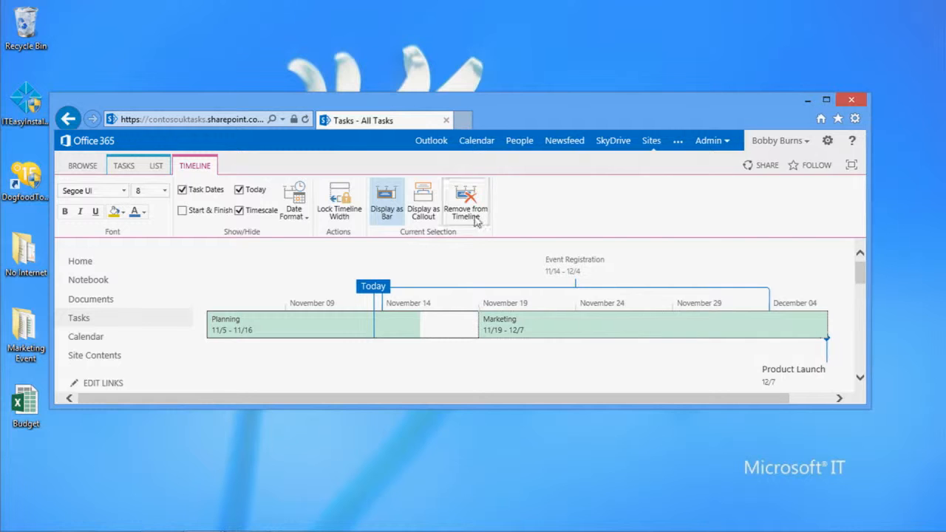
click(341, 209)
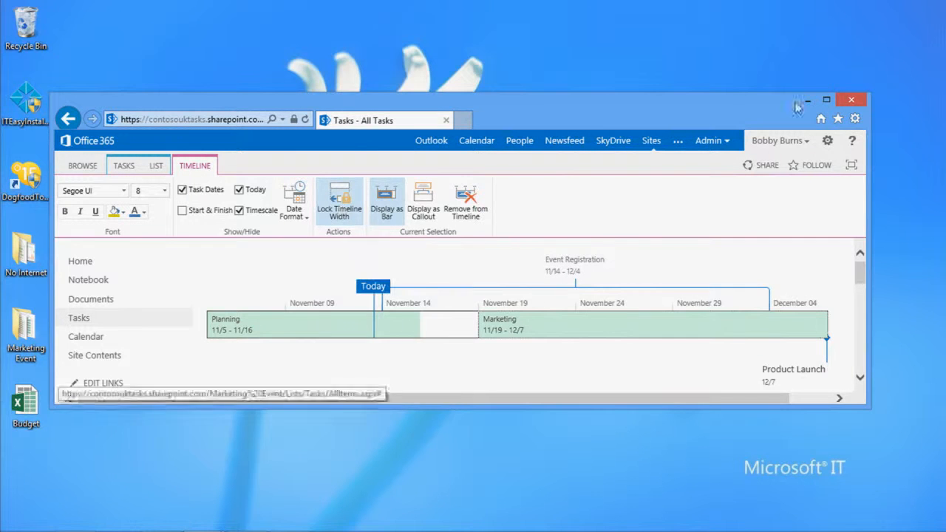
click(825, 100)
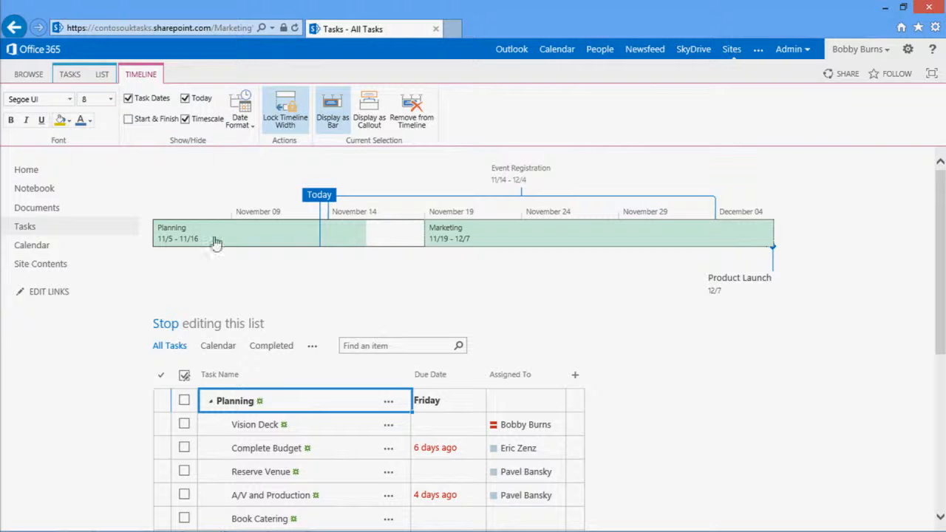
Stop editing the task list and mark the Vision Deck and A/V and Production tasks complete
click(160, 328)
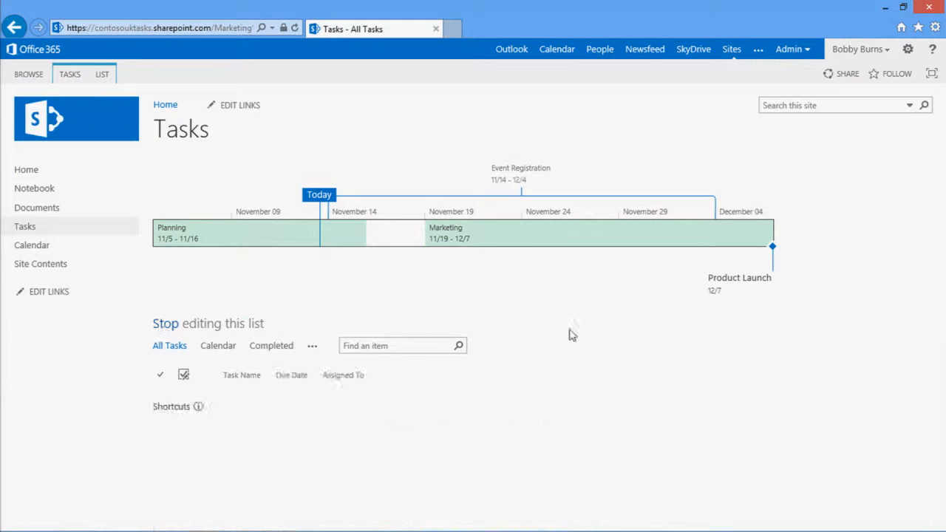
drag(944, 270, 945, 427)
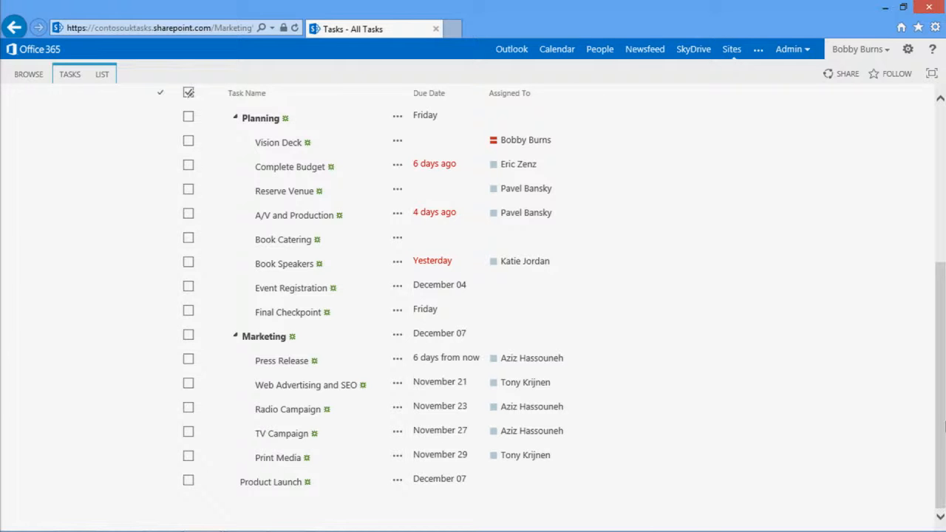
scroll(281, 333, up, 5)
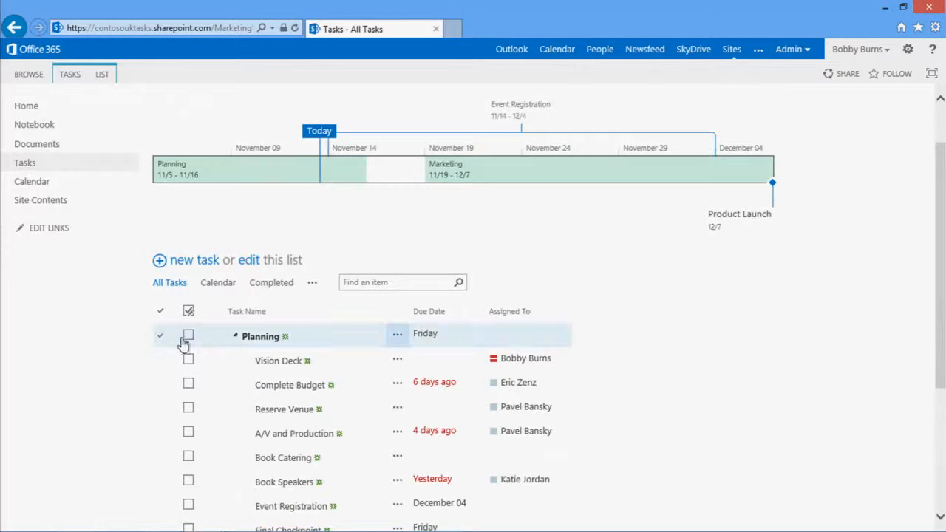
click(189, 361)
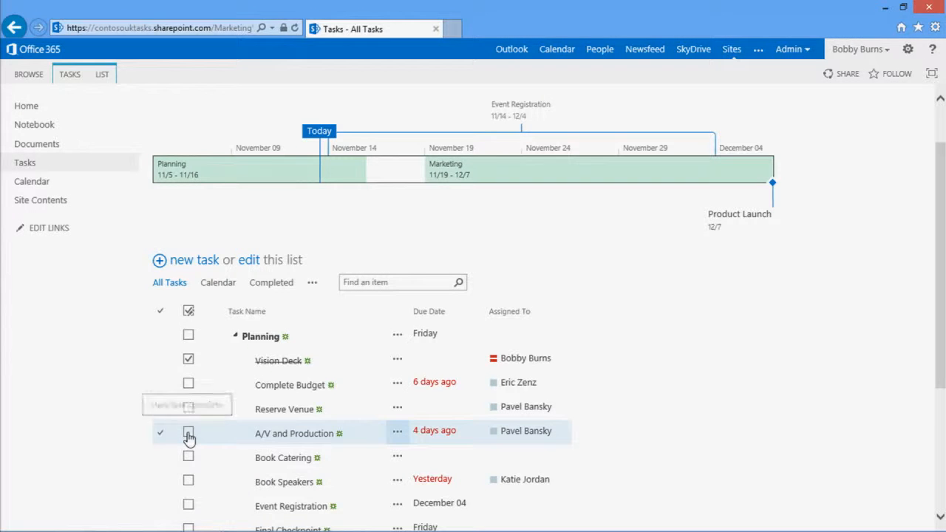
click(188, 434)
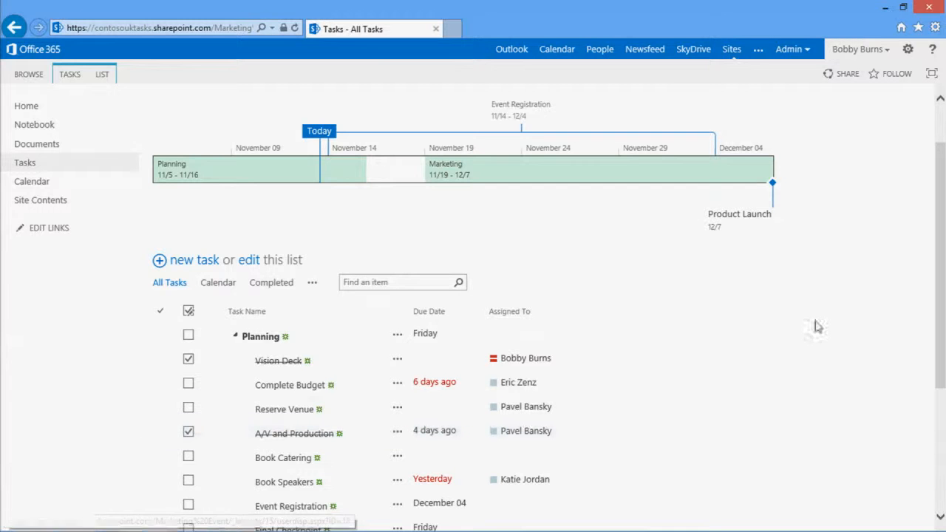
Add the Final Checkpoint task to the timeline and check its placement there
scroll(942, 370, down, 2)
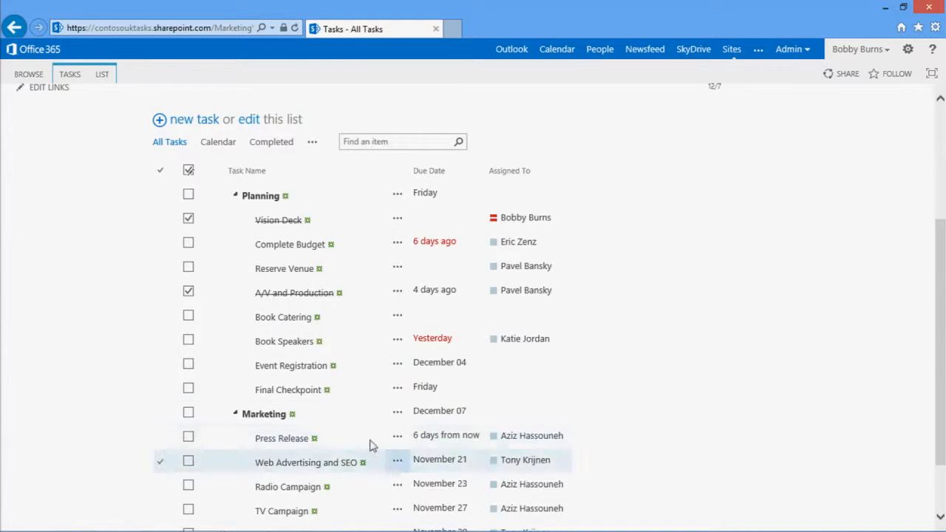
click(397, 391)
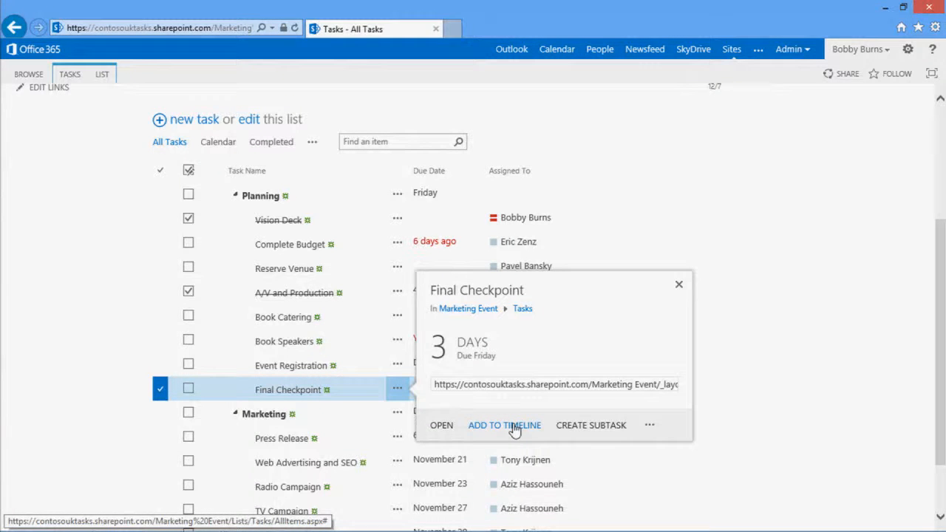
click(505, 426)
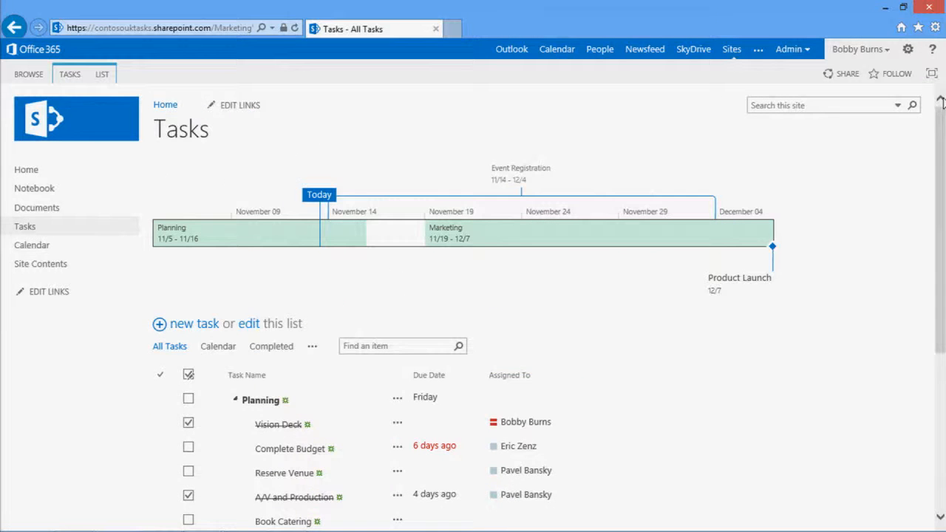
drag(944, 198, 923, 366)
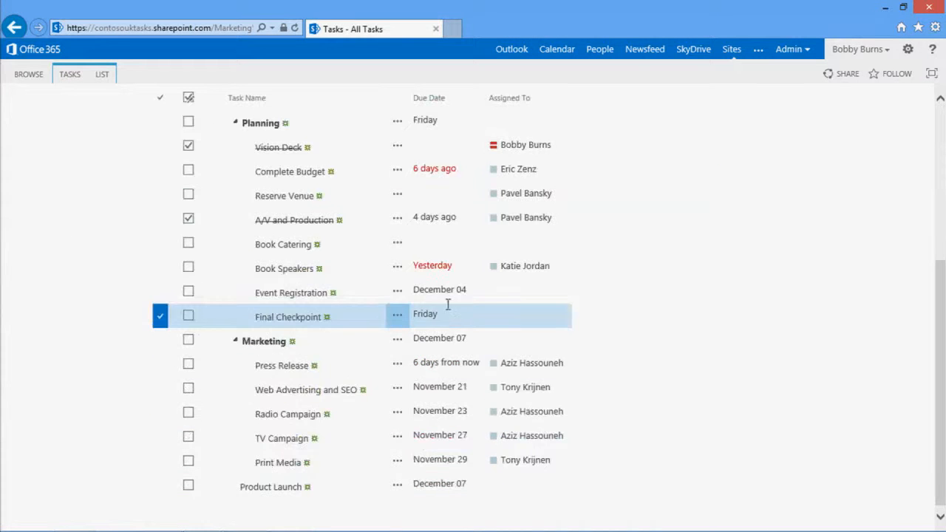
drag(943, 230, 936, 171)
drag(940, 321, 943, 174)
click(790, 363)
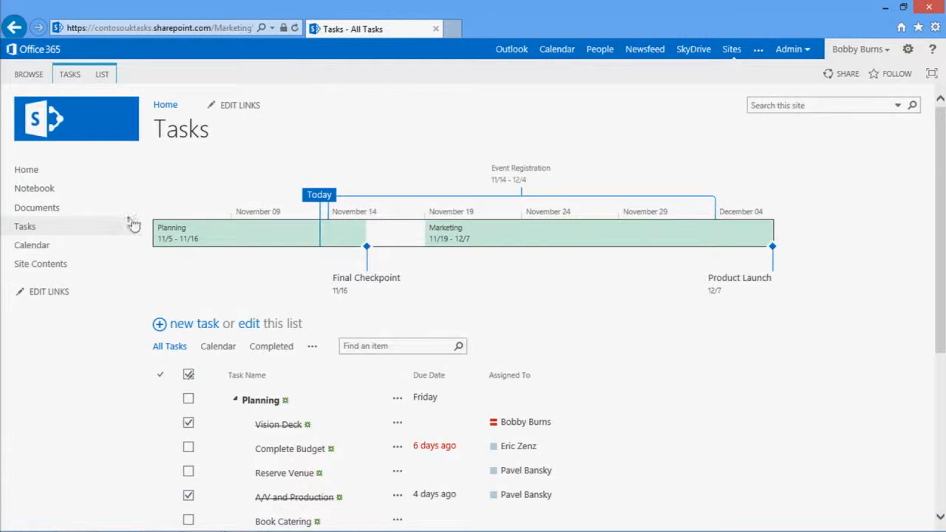
Open the site's home page and view the late and upcoming items in the Project Summary
click(40, 174)
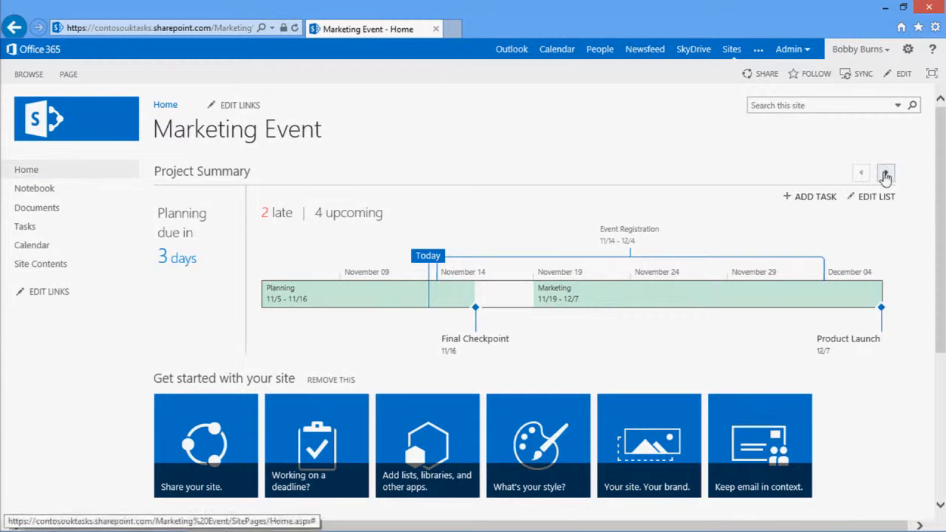
click(886, 175)
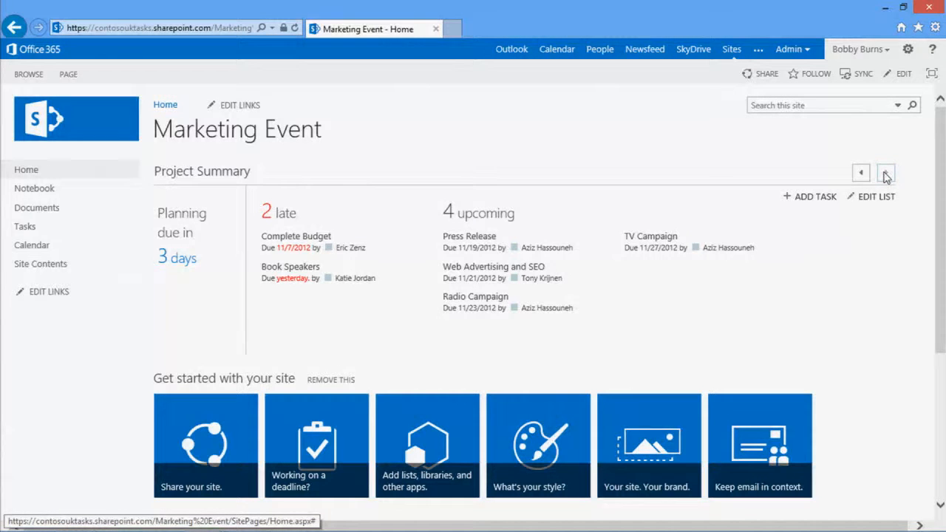
mouse_move(355, 255)
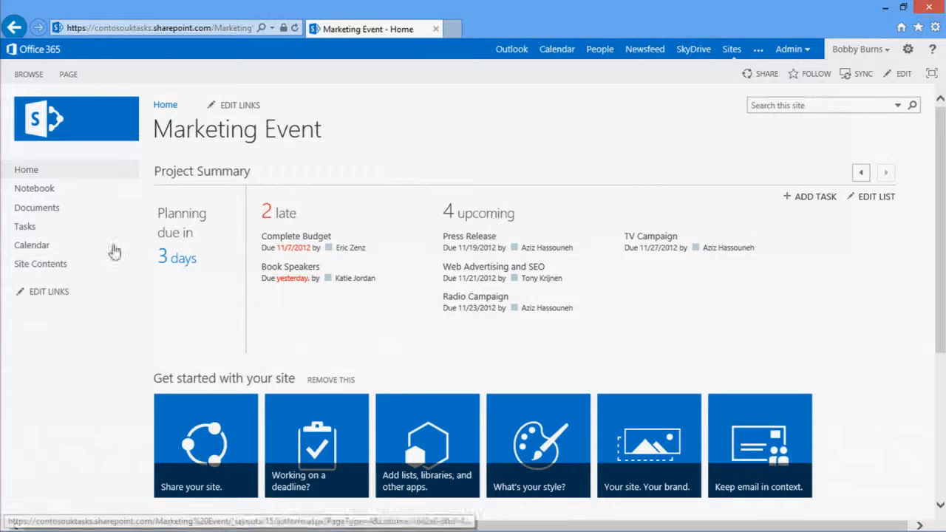
Add a calendar event titled Executive Sync Up on November 15, 2012, 3:00–4:00 pm, and show the home page's upcoming items
click(48, 250)
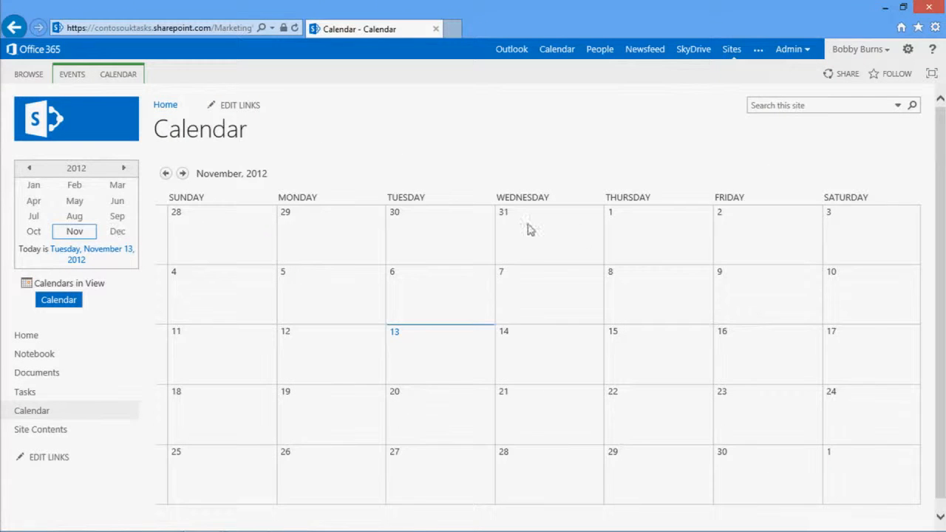
click(643, 359)
double_click(642, 359)
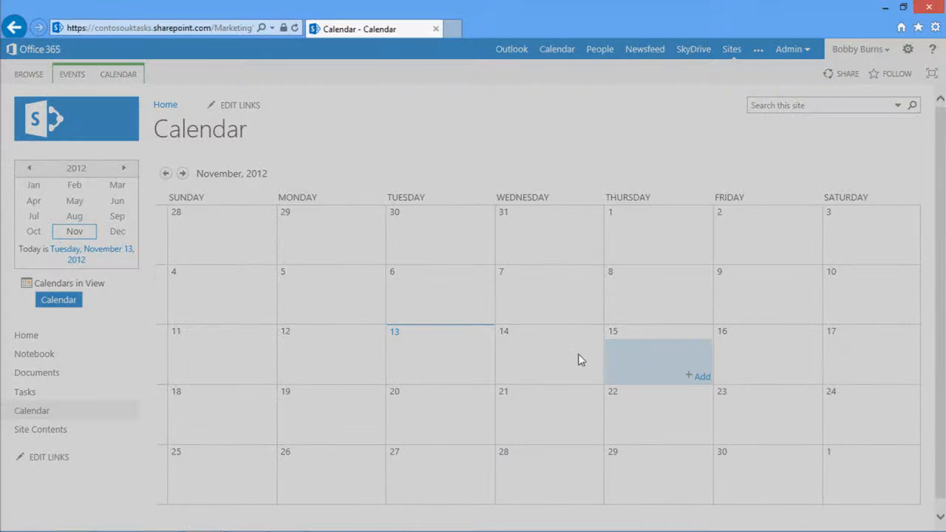
text(Executive Sync Up)
click(286, 135)
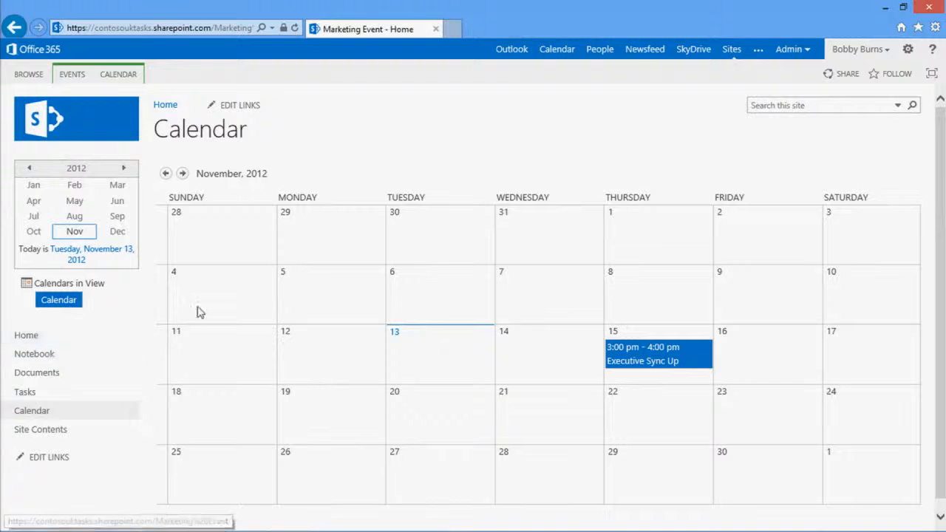
click(890, 175)
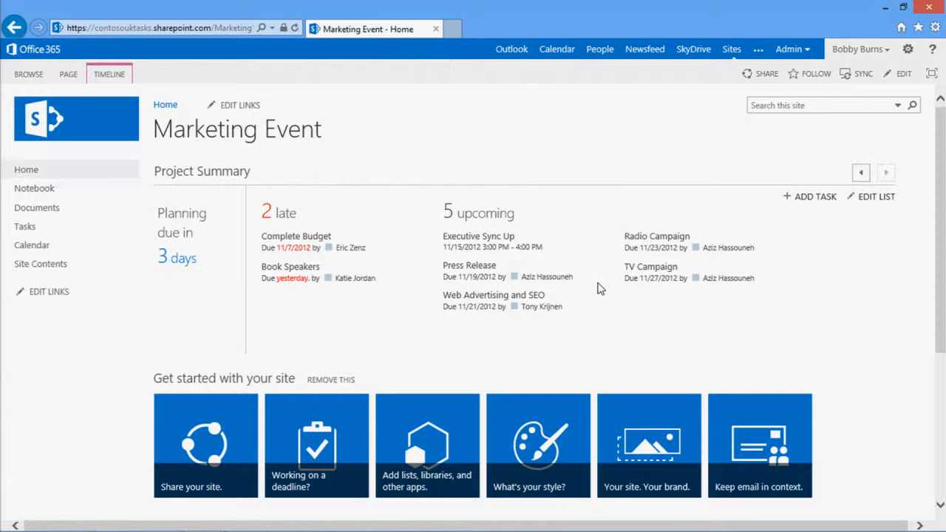
Publish a newsfeed post that mentions the colleague and reads "here's where at the Marketing Event"
scroll(888, 325, down, 3)
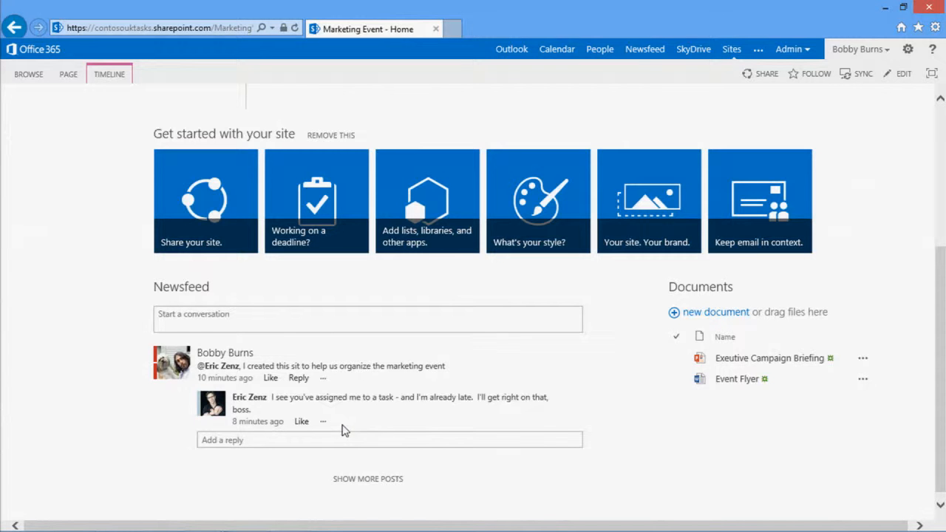
click(277, 313)
text(@Garth)
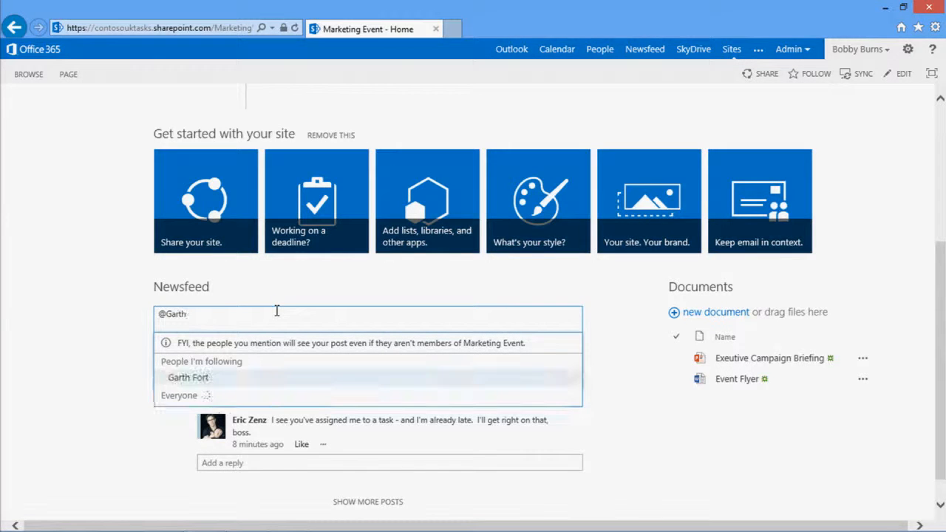
click(259, 378)
text(, here's where at the Market)
text(ing Event)
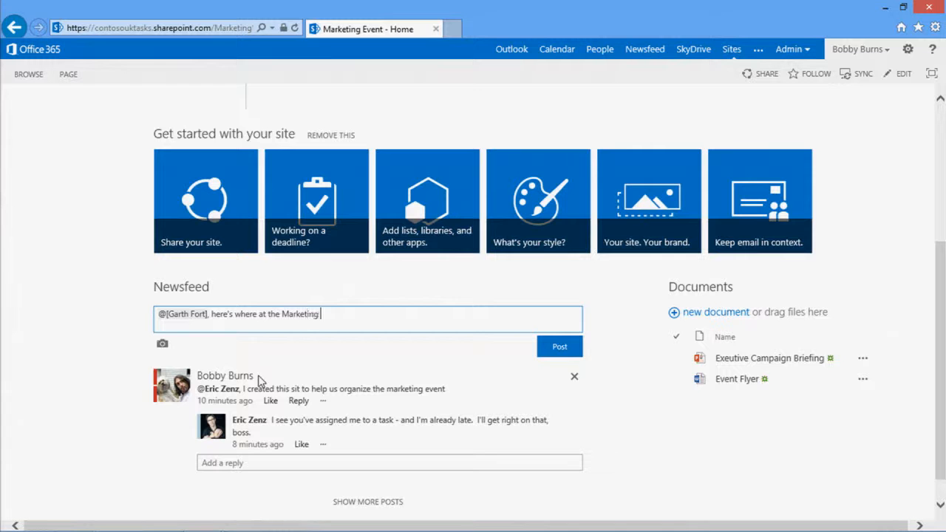
click(564, 346)
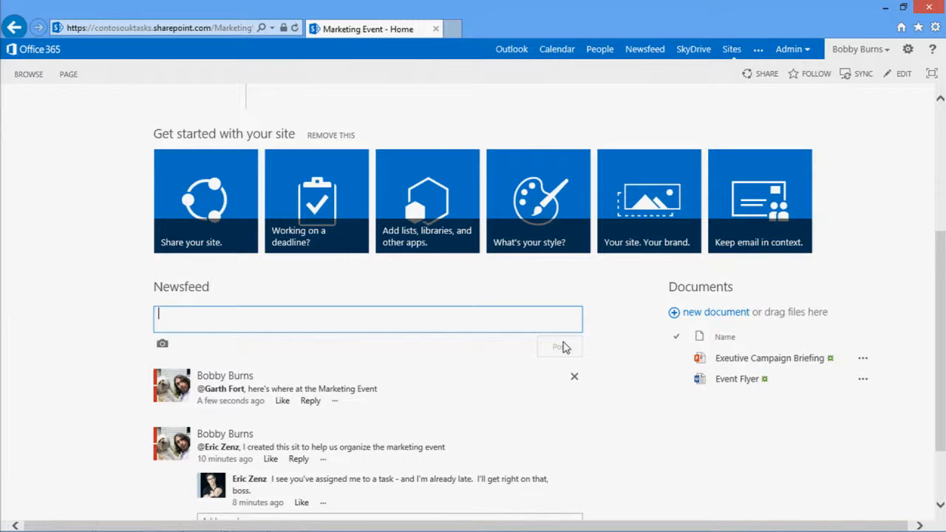
Return the home page's Project Summary to its timeline view
drag(943, 303, 945, 184)
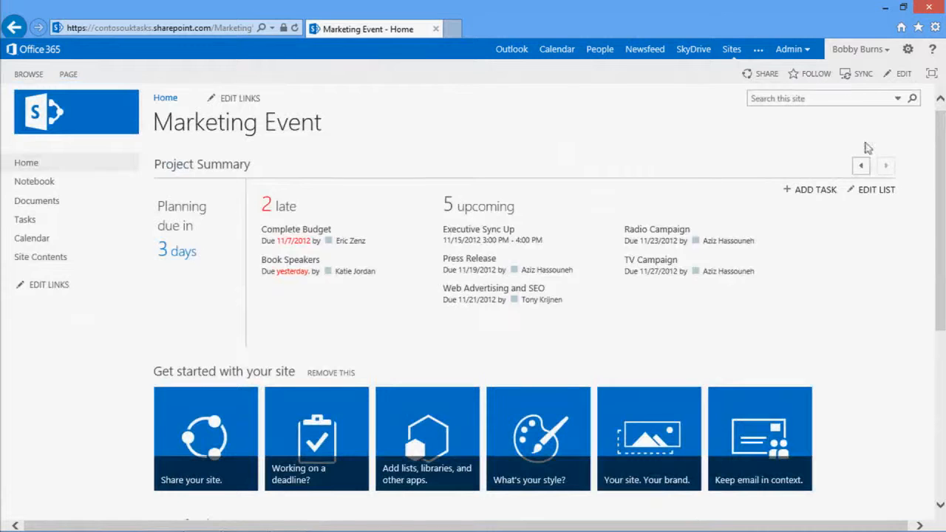
click(861, 166)
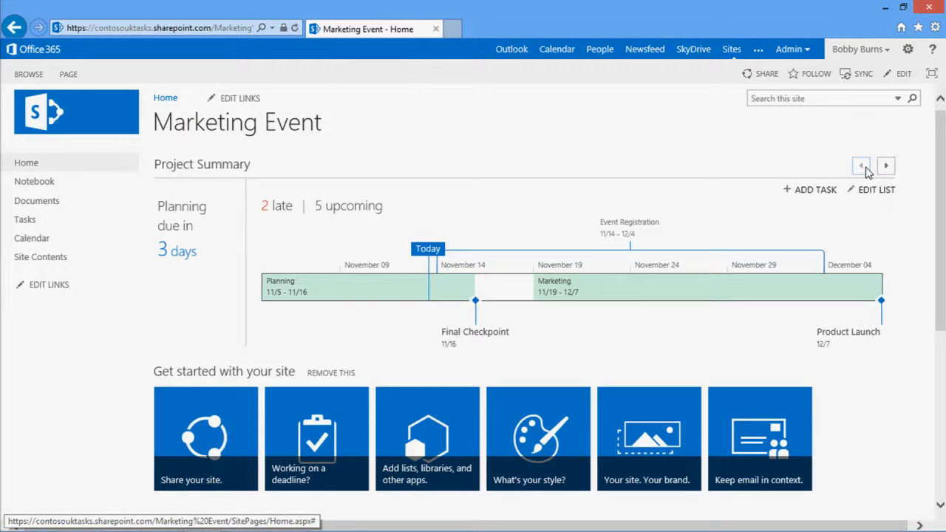
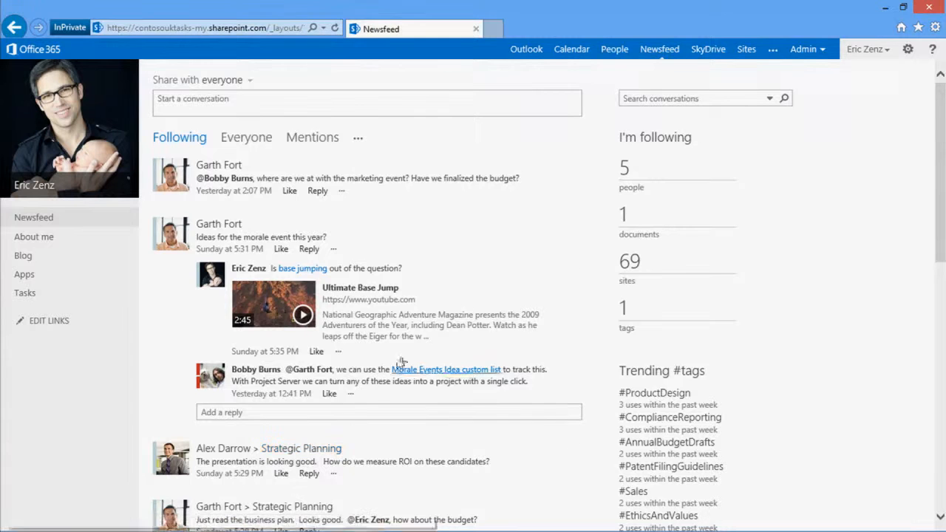
Review the newsfeed posts that mention the account owner and open the Strategic Planning site from a task assignment post
drag(939, 165, 937, 211)
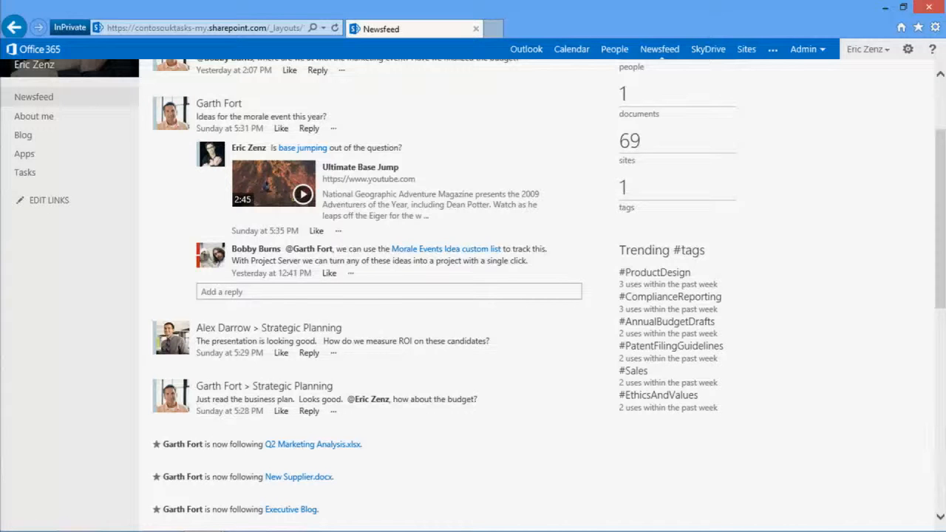
scroll(939, 316, up, 3)
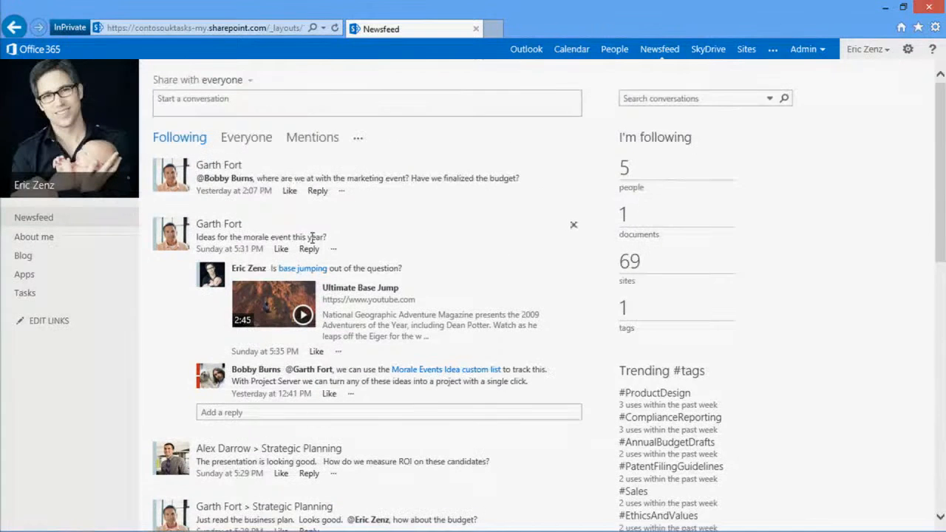
click(328, 139)
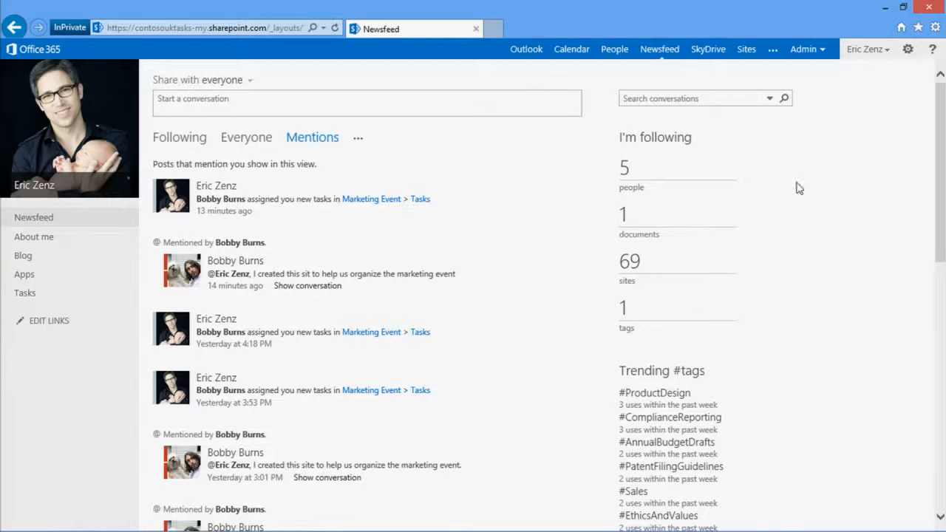
drag(942, 197, 944, 291)
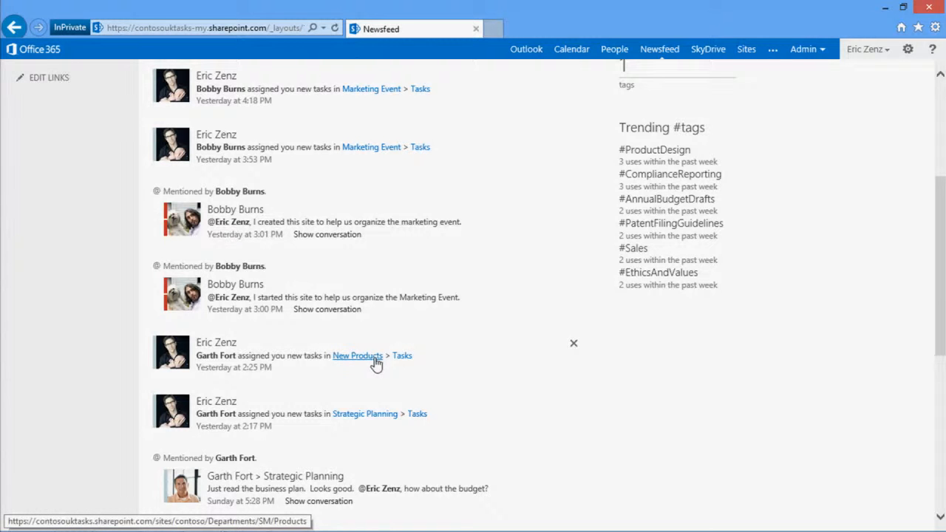
click(366, 416)
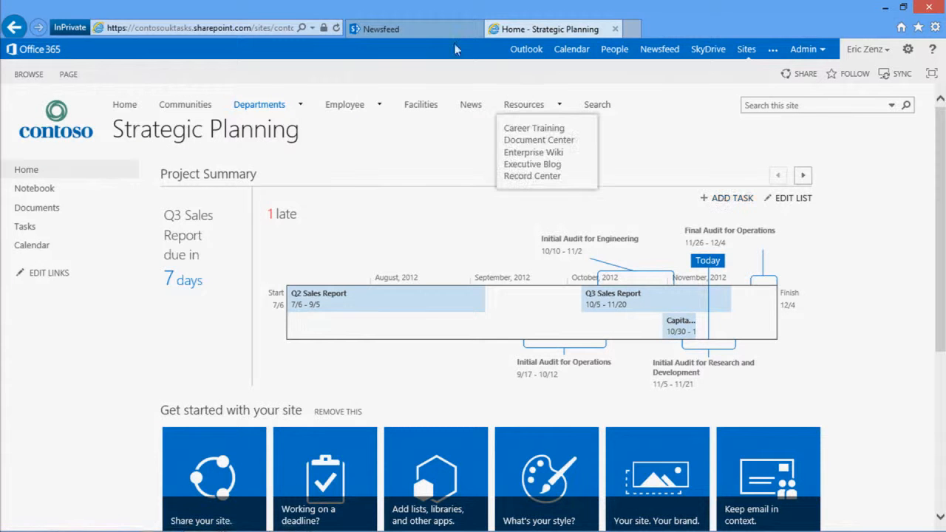
Return to the newsfeed page, open the personal task list, and review the active tasks grouped by project
click(429, 31)
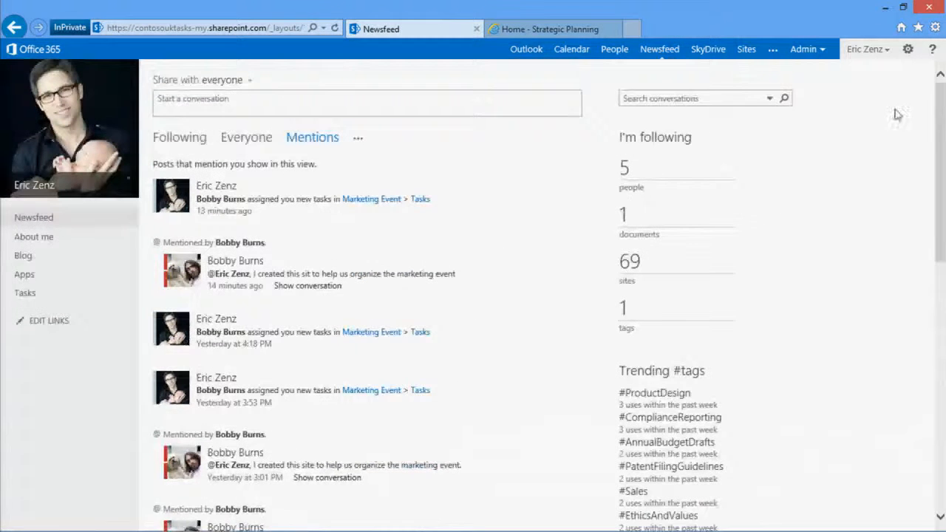
click(44, 295)
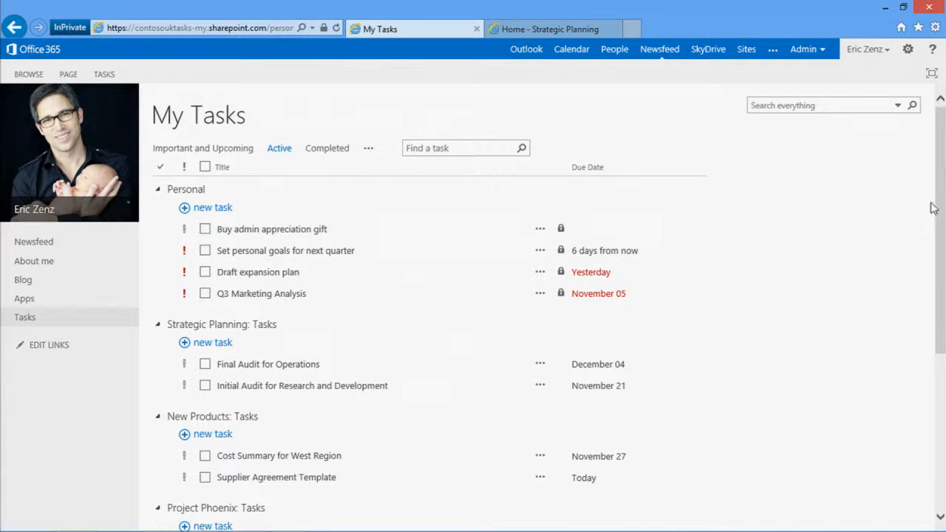
drag(940, 209, 940, 253)
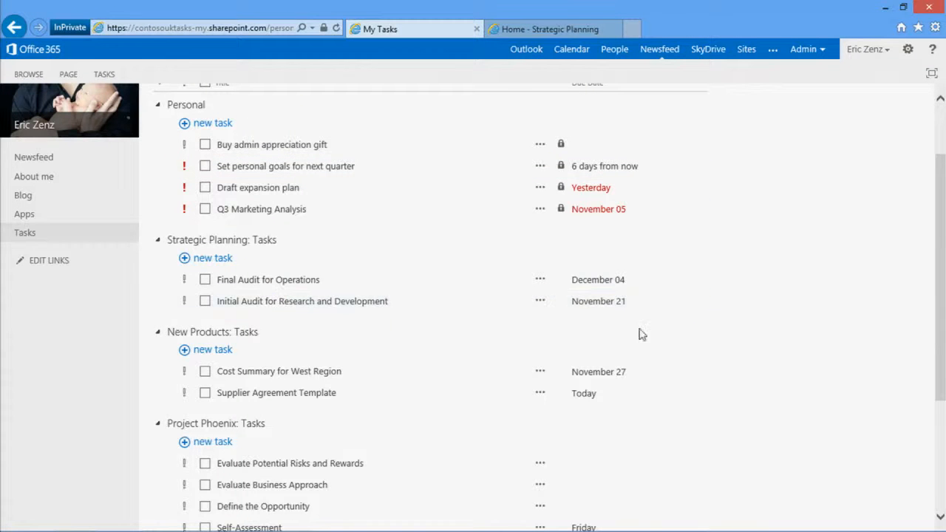
drag(941, 326, 943, 375)
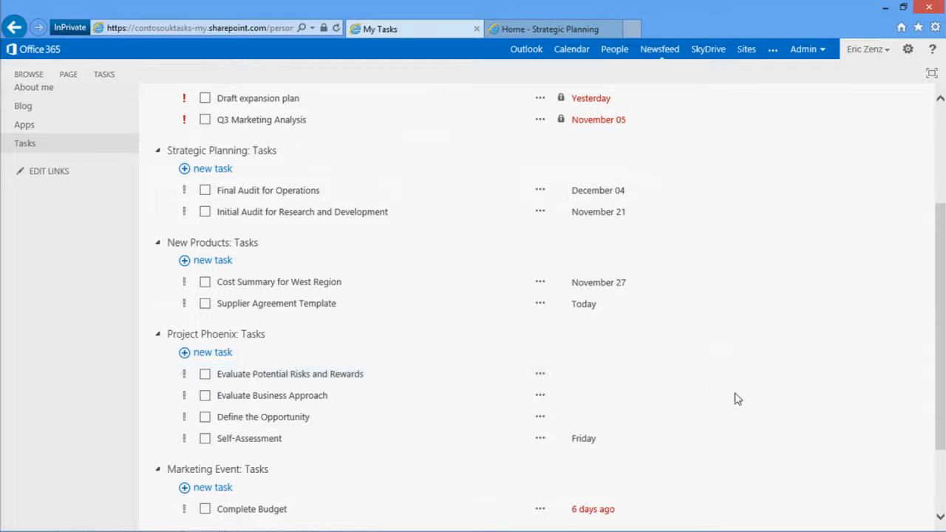
drag(944, 345, 944, 279)
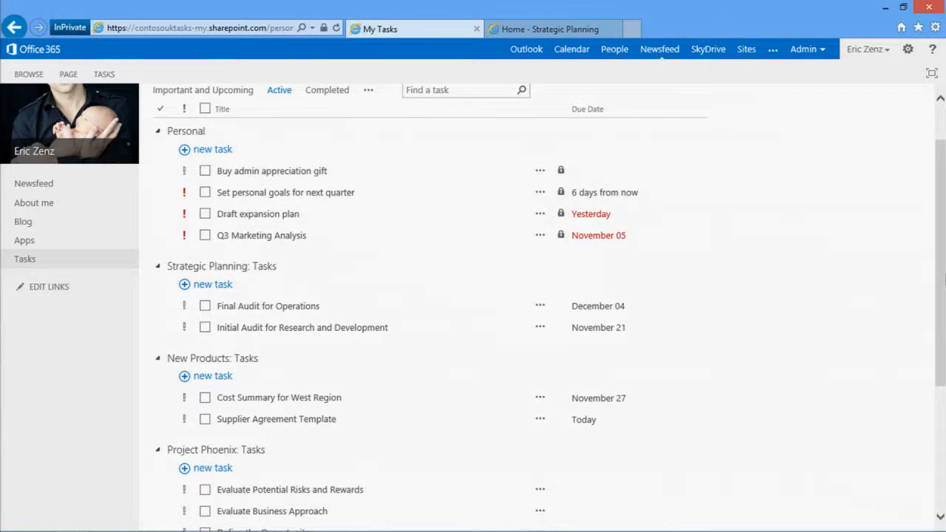
drag(944, 279, 945, 367)
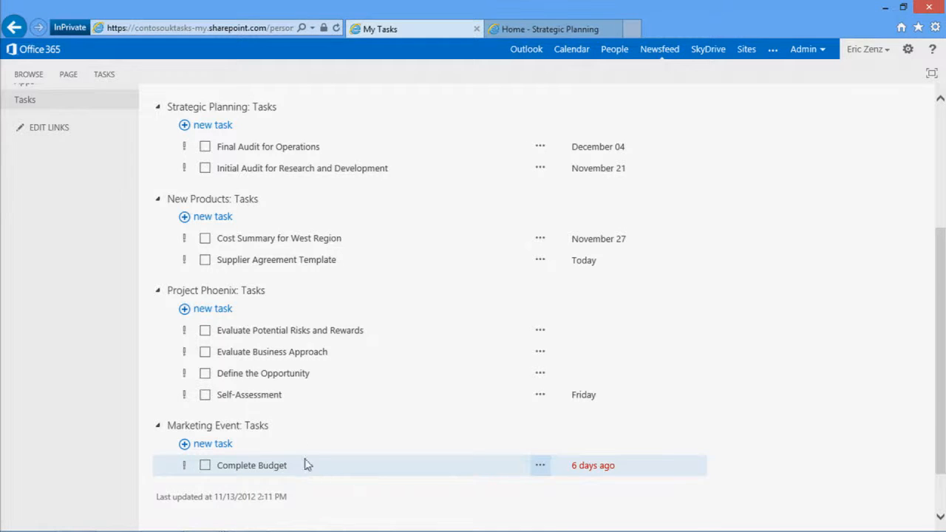
Show the details of the Complete Budget task and open its Marketing Event site to view the home page
click(545, 471)
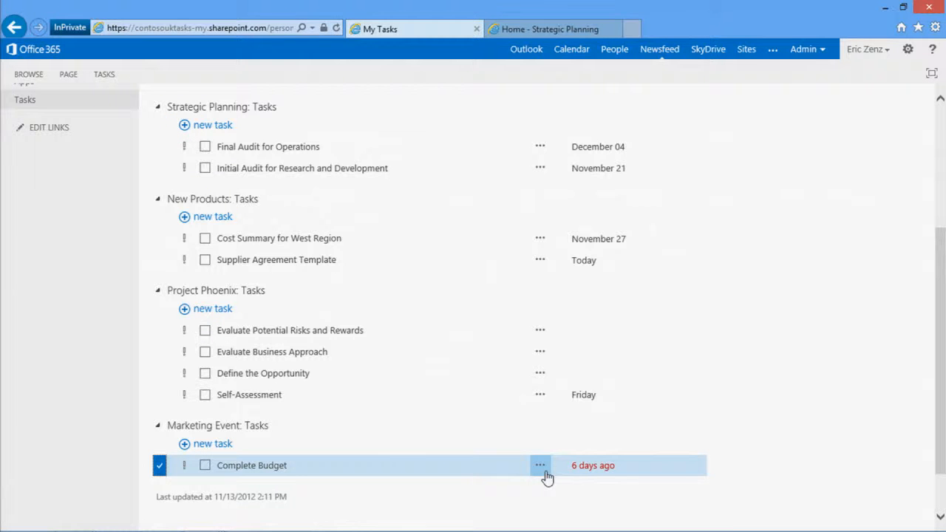
click(544, 473)
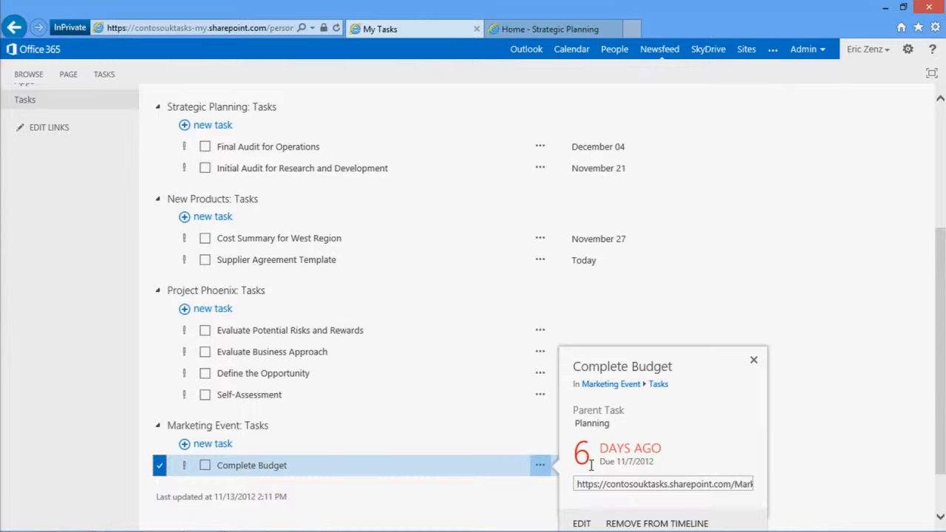
click(613, 385)
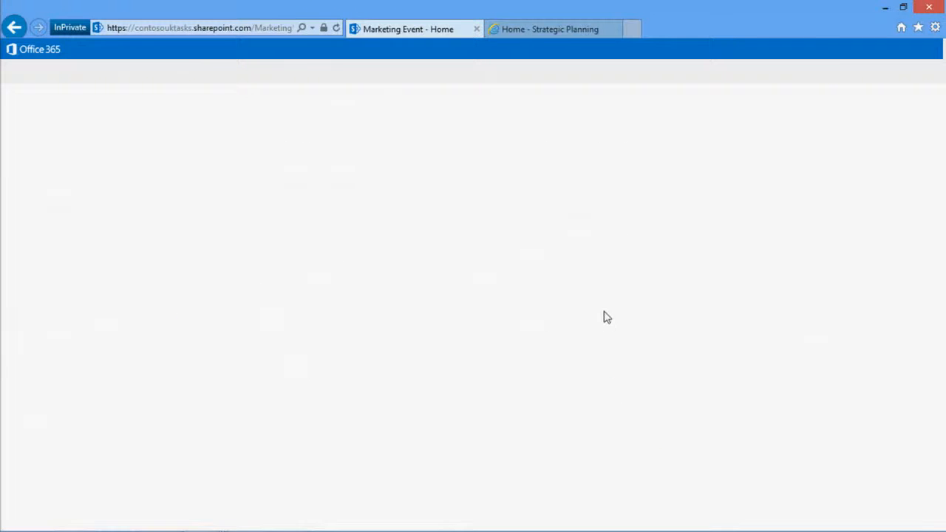
drag(940, 249, 902, 344)
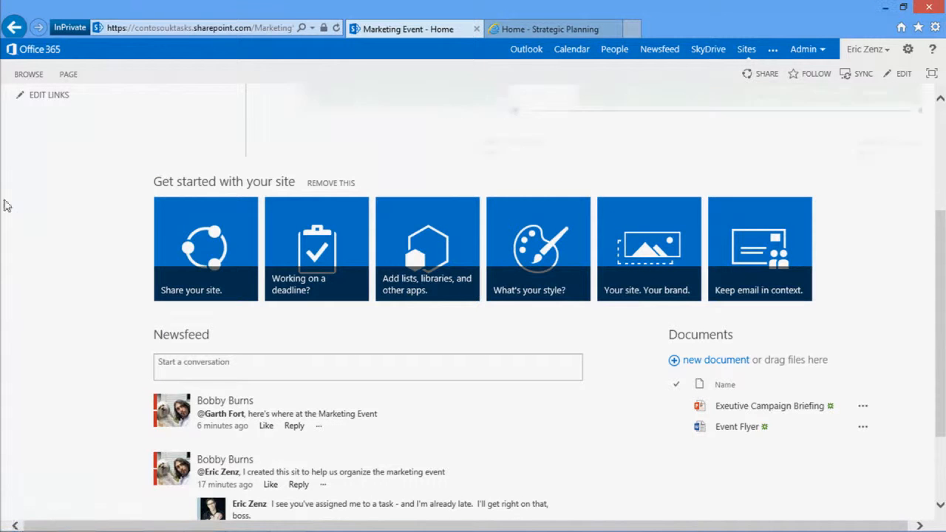
Go back to My Tasks and mark the Strategic Planning task foo as completed
key(alt+Left)
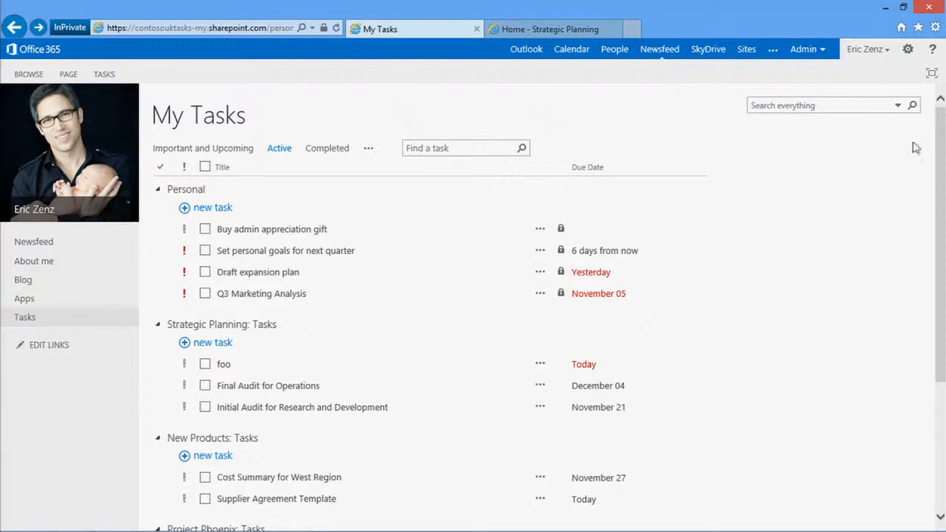
scroll(915, 148, down, 3)
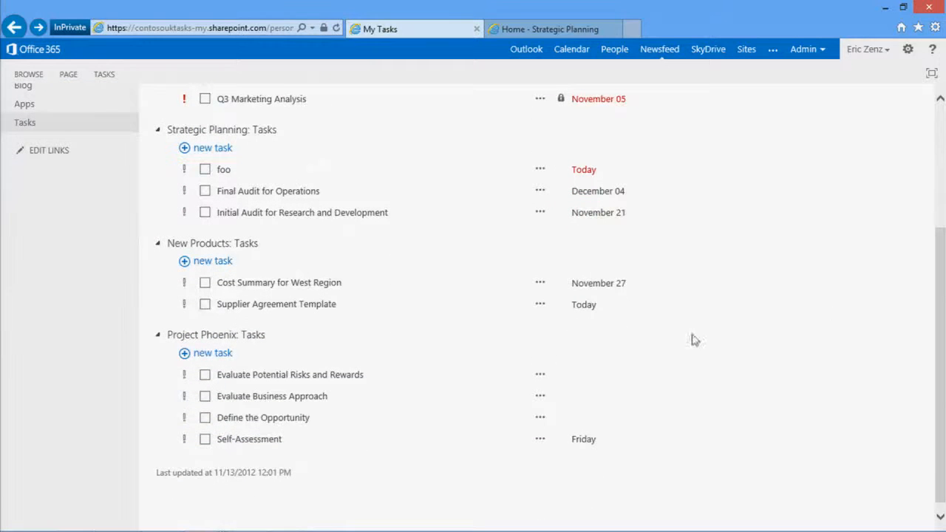
drag(942, 451, 943, 423)
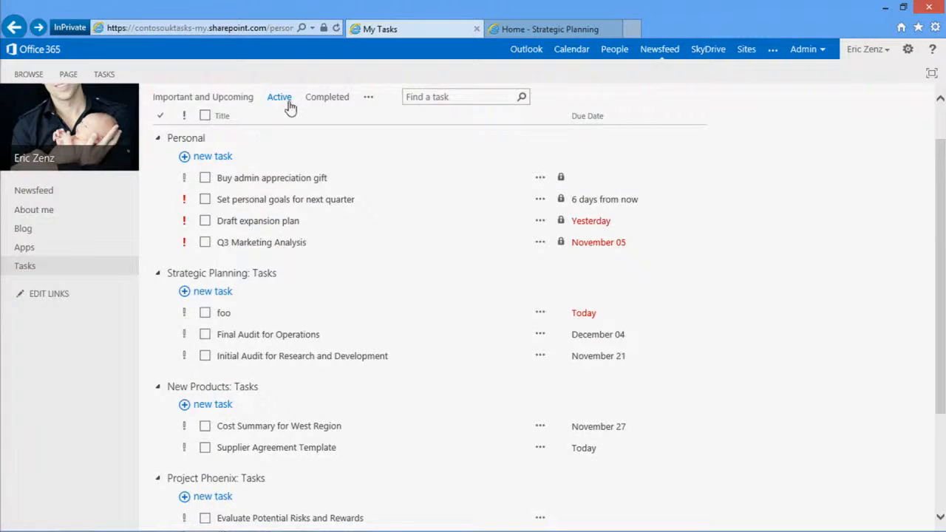
drag(936, 293, 941, 395)
drag(939, 361, 939, 363)
scroll(941, 367, down, 2)
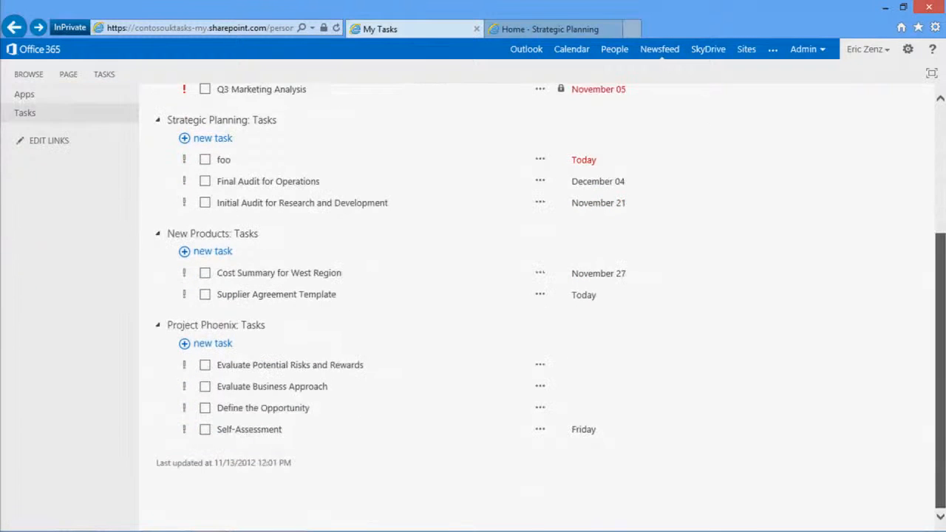
scroll(922, 421, up, 3)
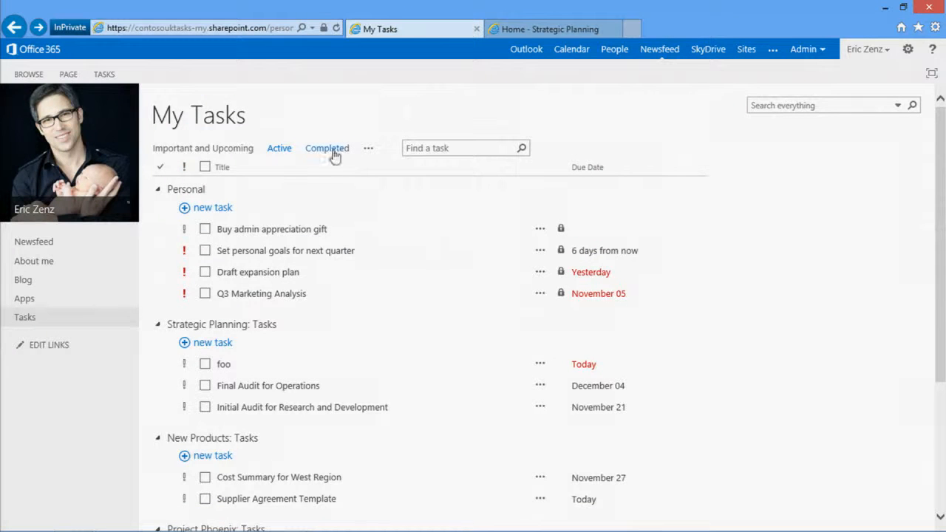
click(206, 365)
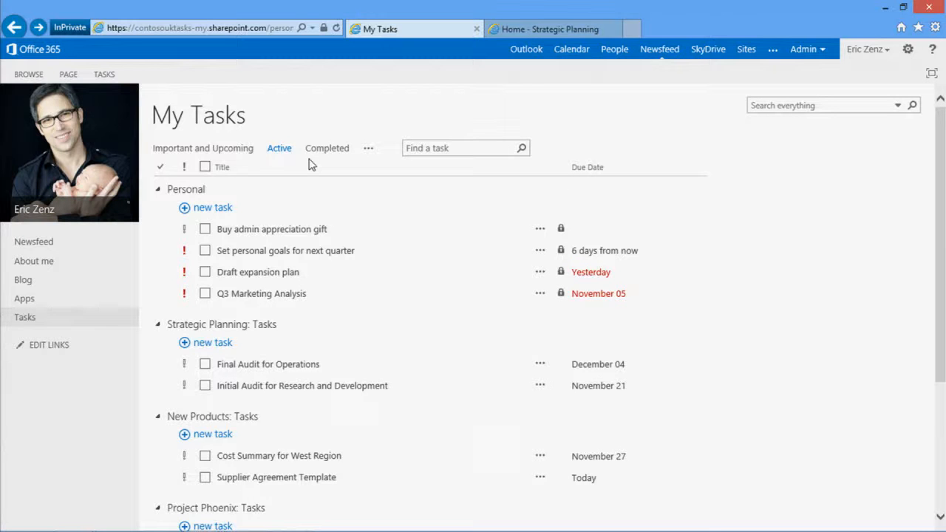
Add a Personal task titled "Hiring addl staff", with a parenthetical note about supporting the colleague's whims
click(204, 213)
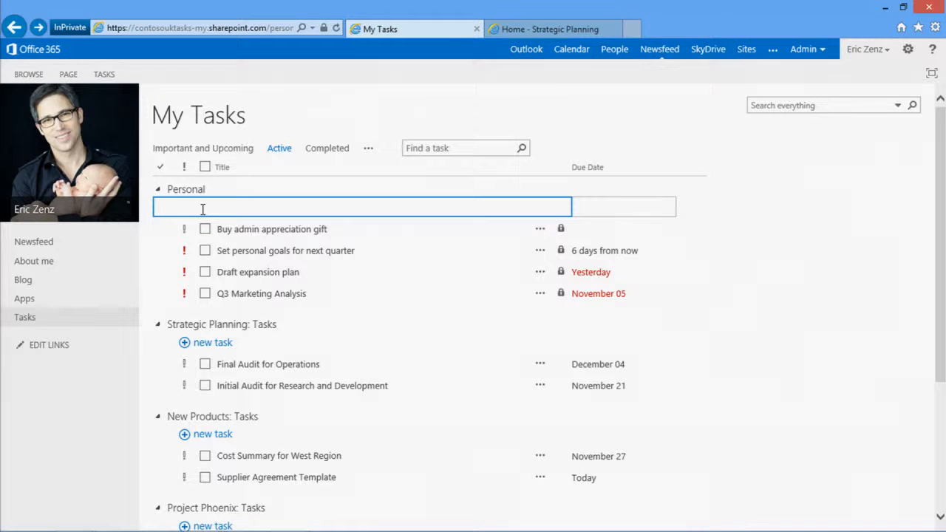
text(Hiring addl staff (to support bobby')
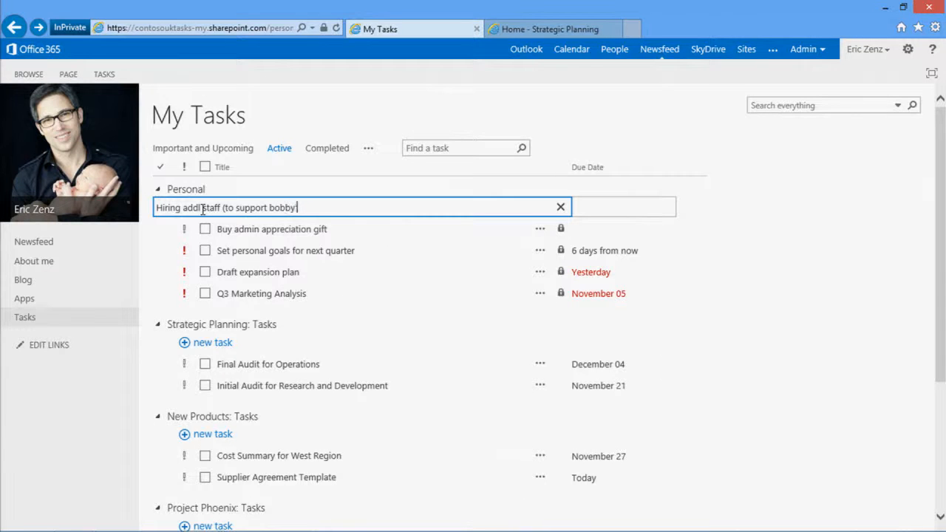
text(s whims))
key(Return)
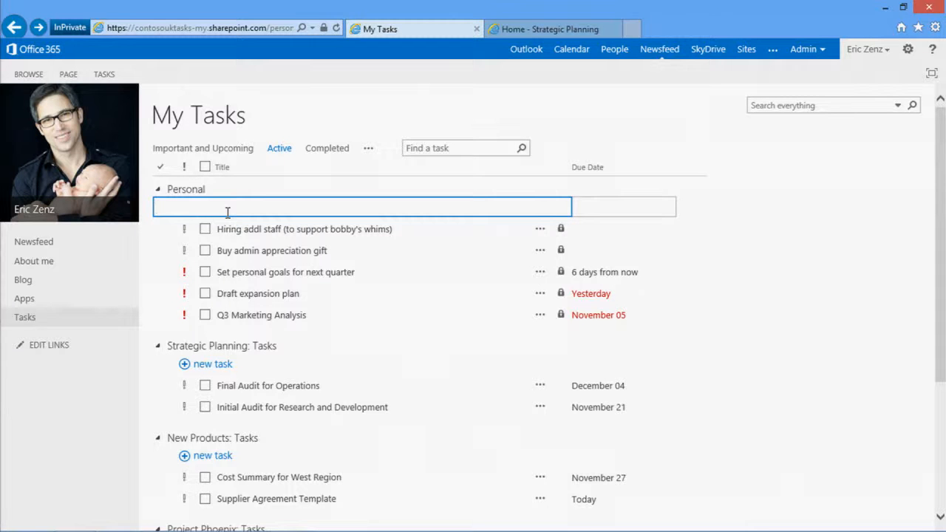
Add a Personal task titled "Give a successful demo" with the due date 11/13
text(Give a successful demo)
key(Tab)
text(11/13)
key(Return)
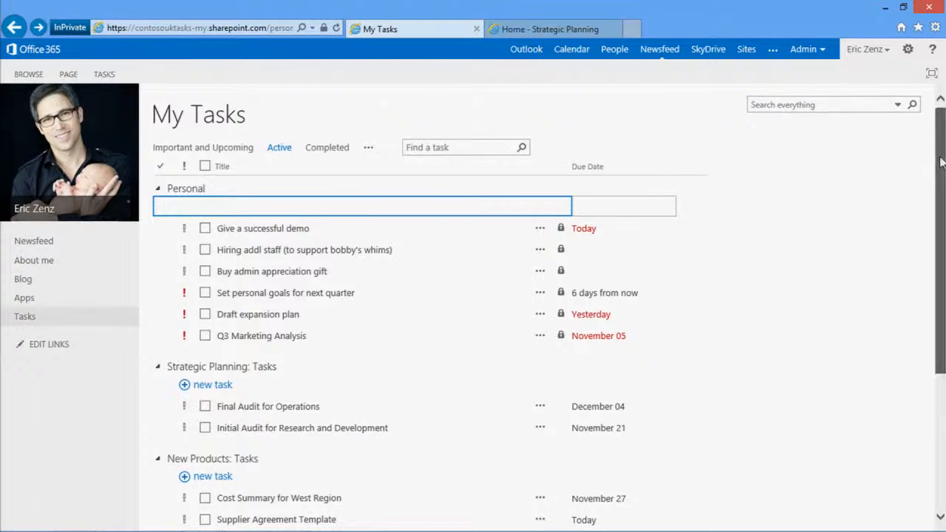
Add a task titled "Create an audit template" to the Strategic Planning tasks with the due date 11/14
scroll(940, 161, down, 3)
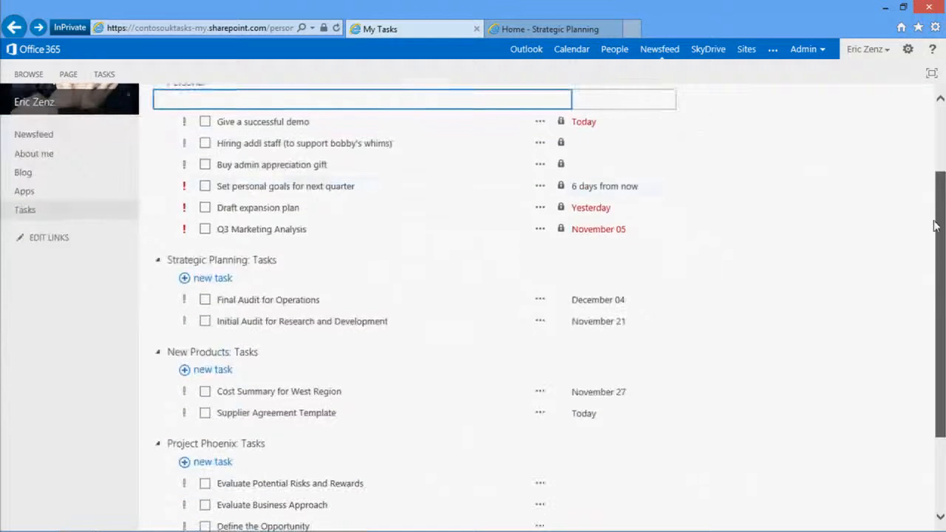
click(214, 278)
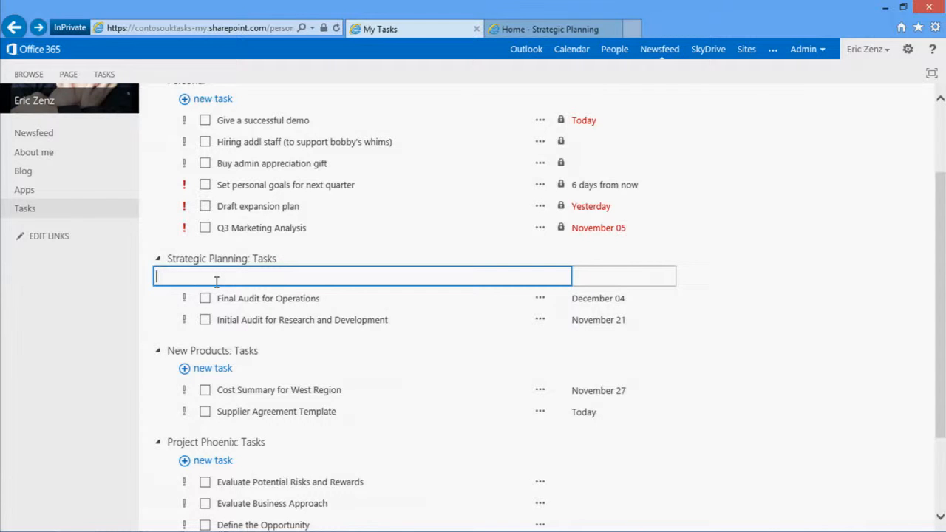
text(Create an audit template)
key(Tab)
text(11/14)
key(Return)
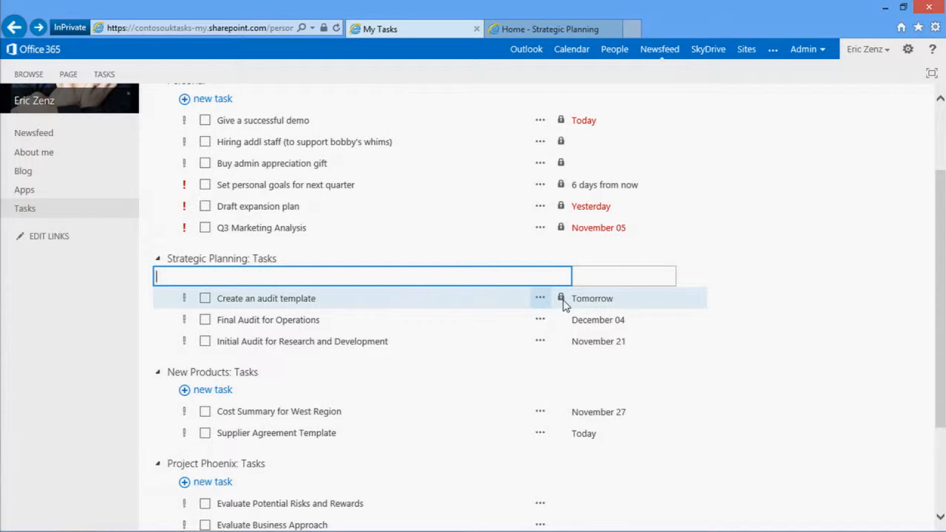
Edit the "Create an audit template" task to make it public to project members, and save it
mouse_move(562, 304)
click(539, 298)
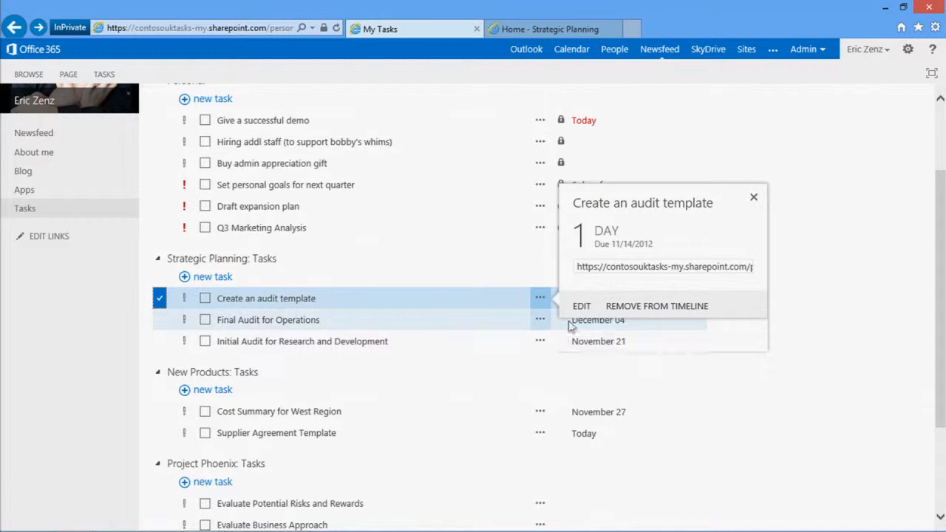
click(582, 306)
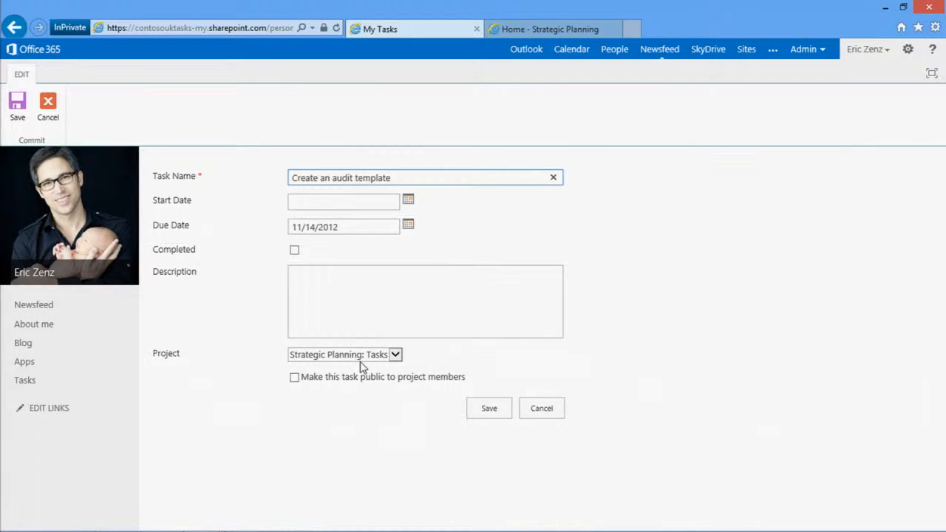
click(294, 380)
click(488, 411)
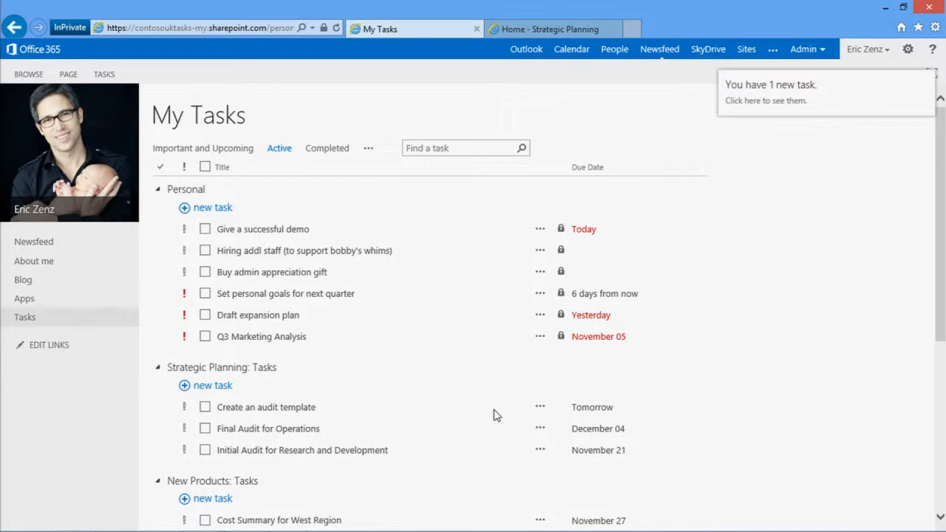
Open the Strategic Planning site's task list from the audit template task's details and view the new task there
click(541, 411)
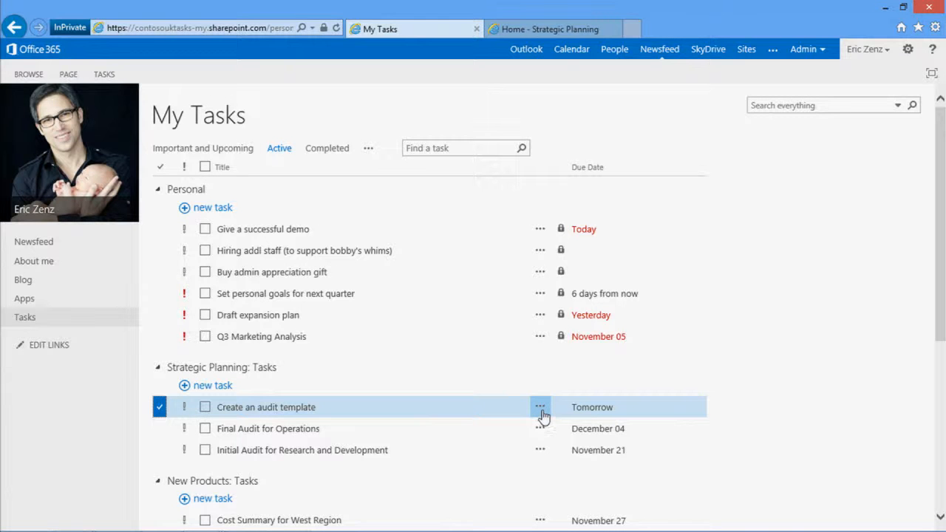
click(541, 411)
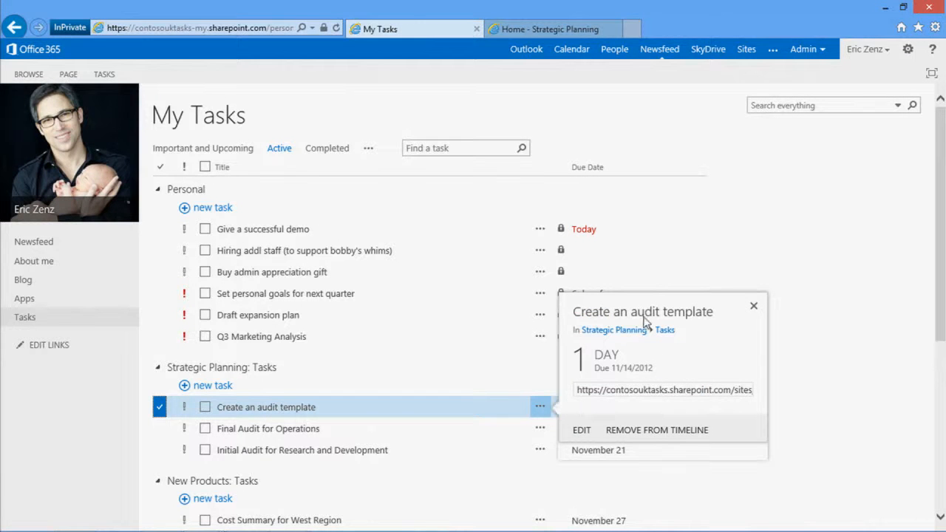
click(667, 331)
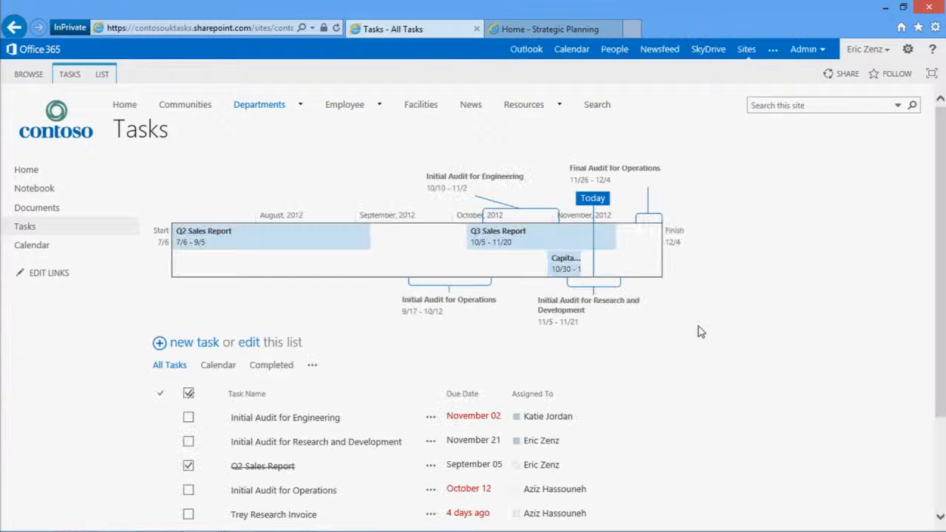
drag(943, 202, 943, 291)
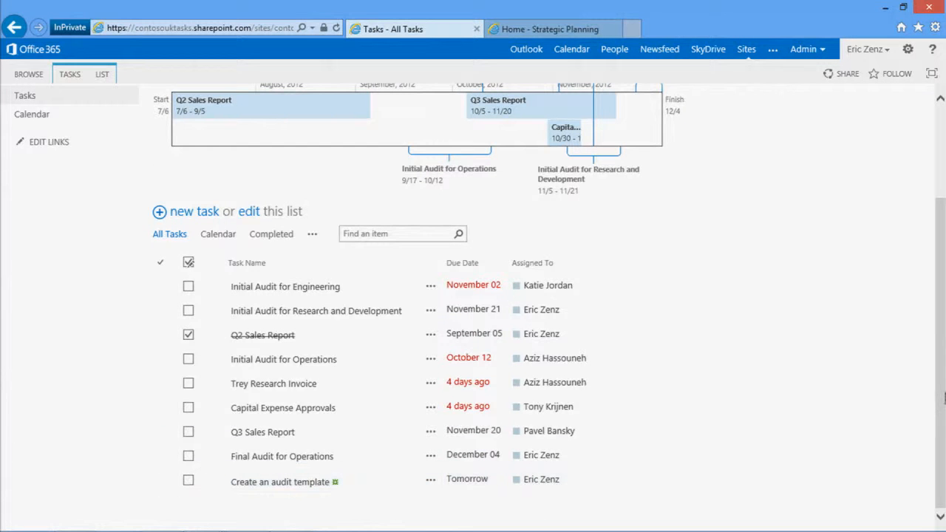
Add a follow-up task from the Newsfeed conversation that asks for ideas for this year's morale event
scroll(944, 399, up, 3)
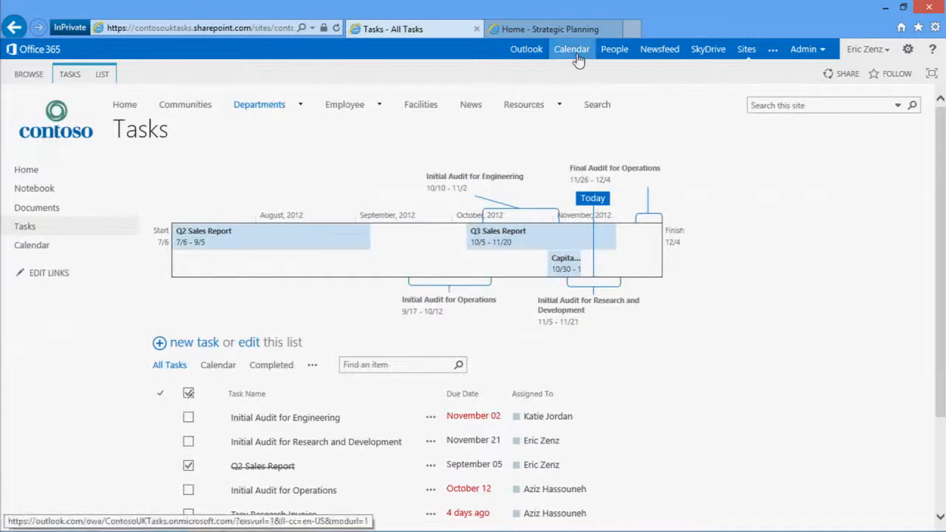
click(662, 53)
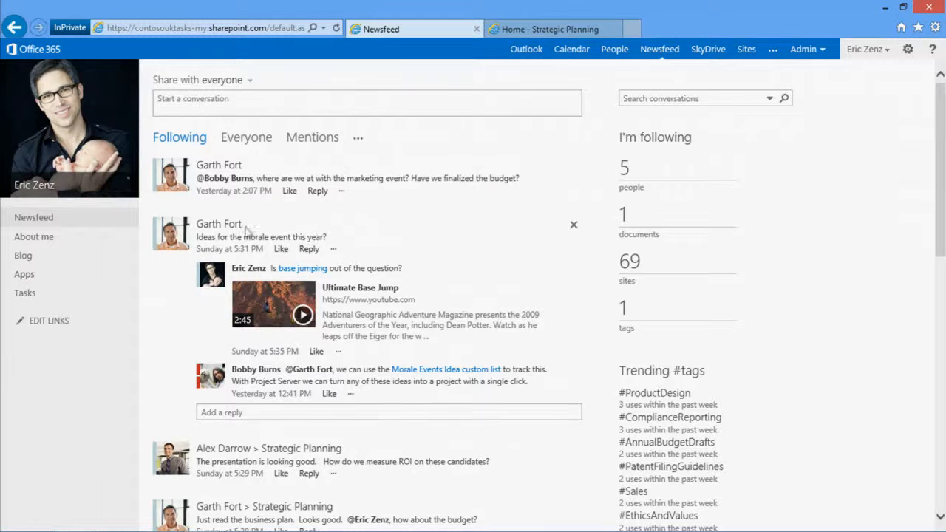
drag(230, 237, 293, 237)
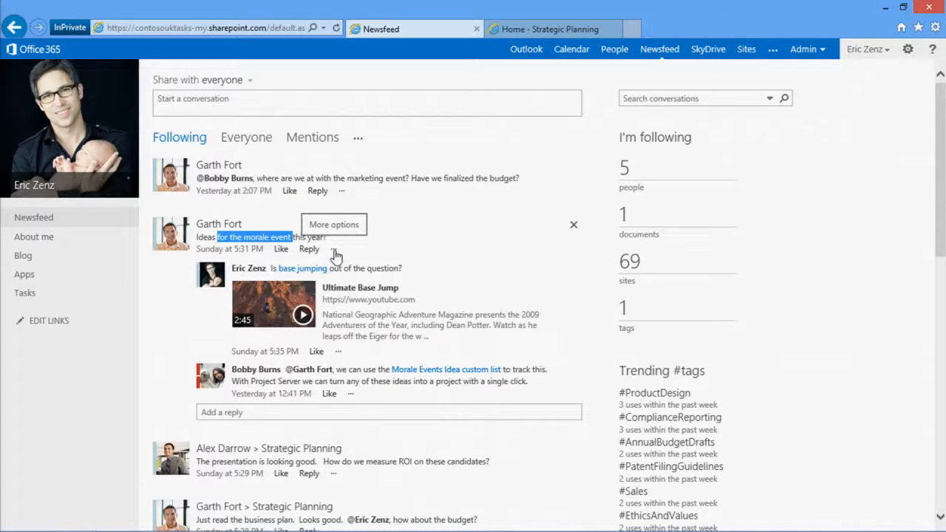
click(334, 251)
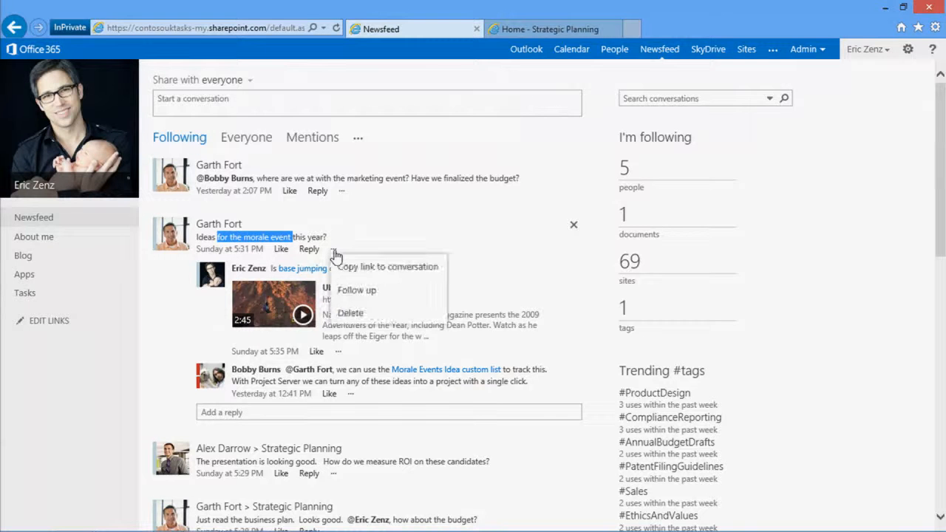
click(342, 291)
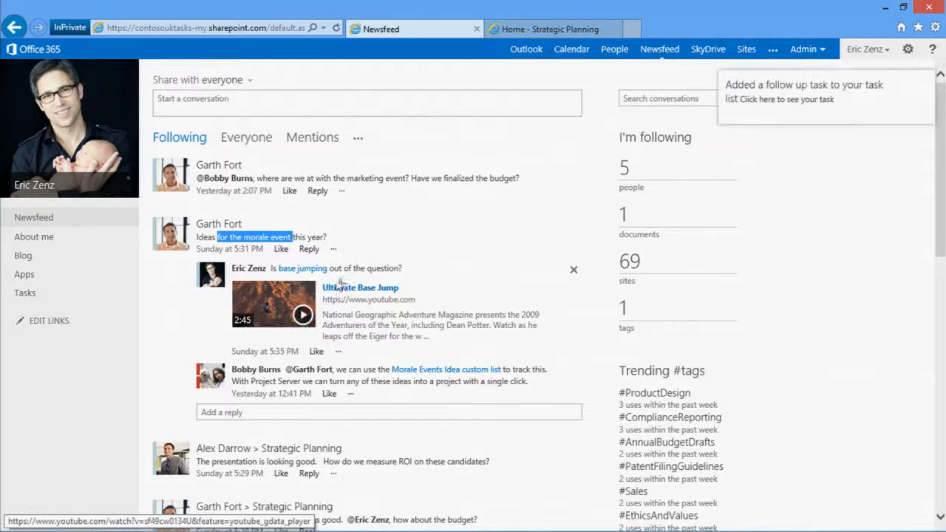
Open the personal task page and review the timeline and task groups in the Important and Upcoming view
click(41, 296)
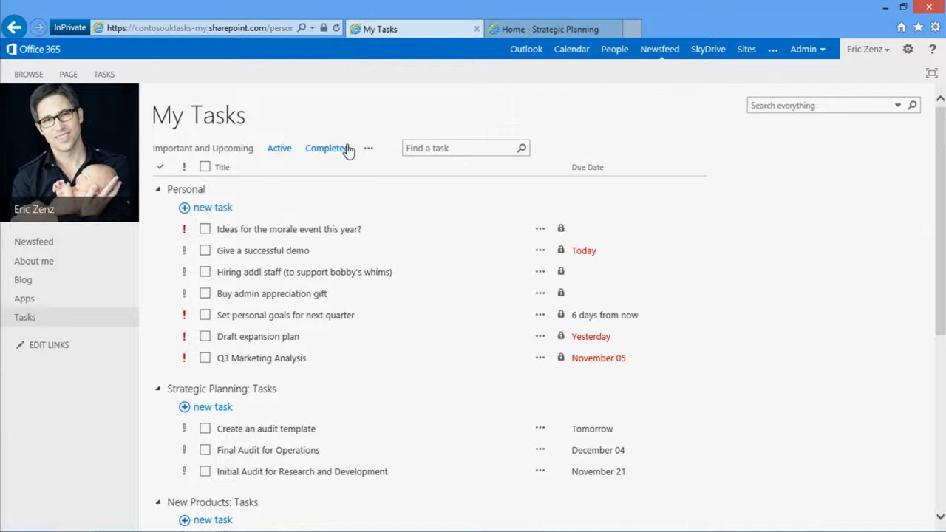
click(250, 150)
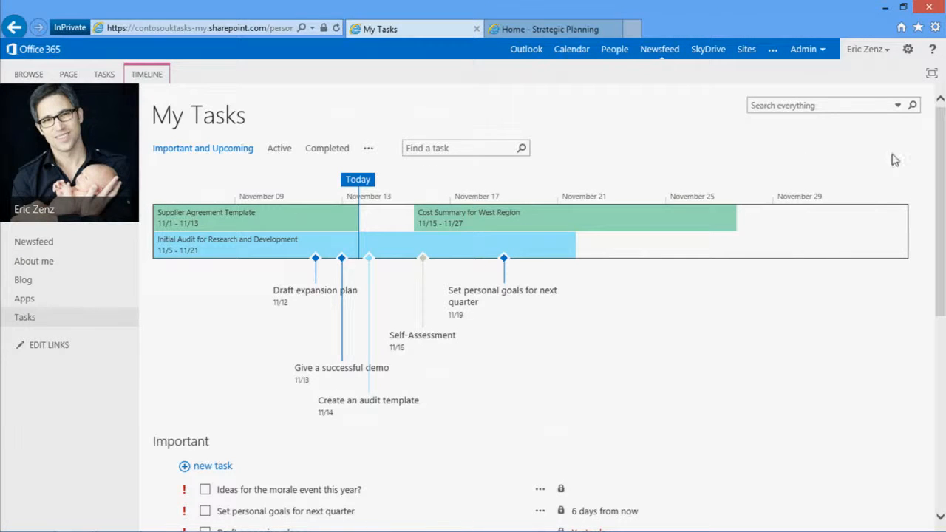
drag(943, 182, 942, 386)
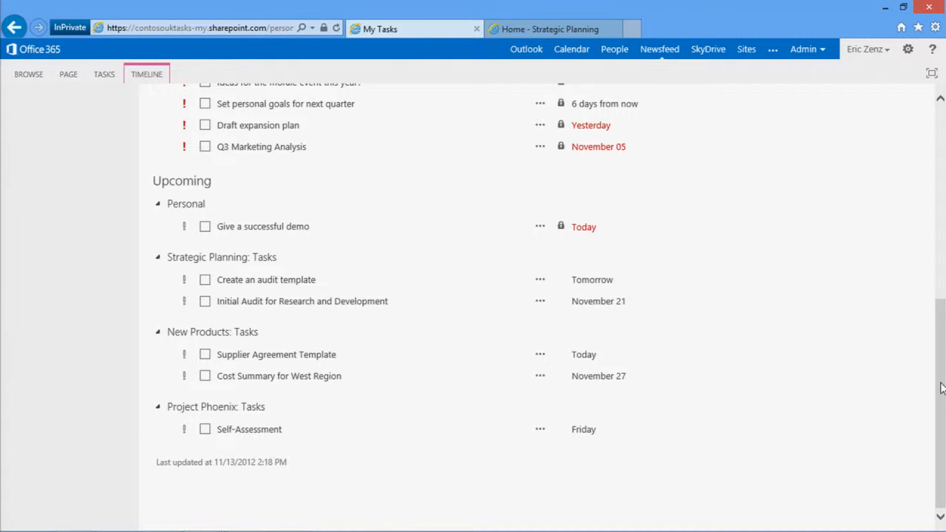
scroll(941, 388, up, 1)
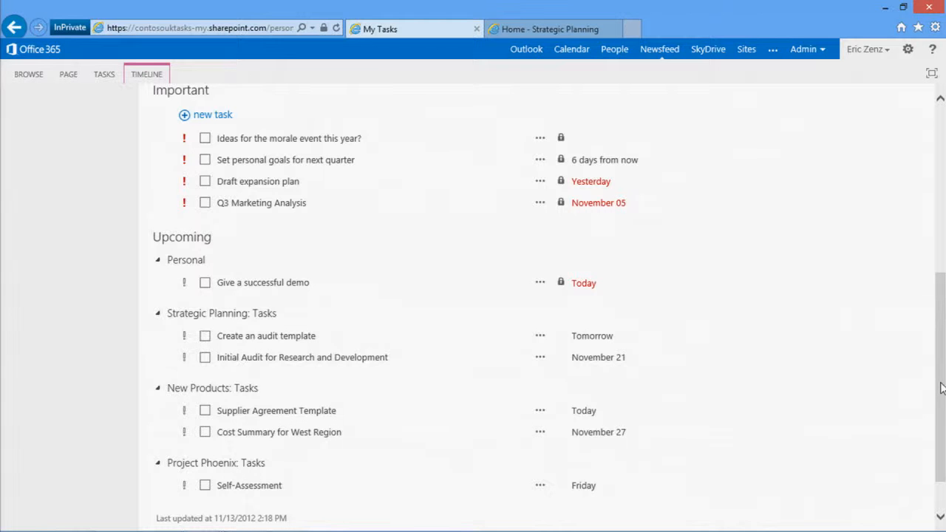
In the Active view, mark the Strategic Planning task "Final Audit for Operations" as important
drag(938, 395, 941, 233)
click(279, 149)
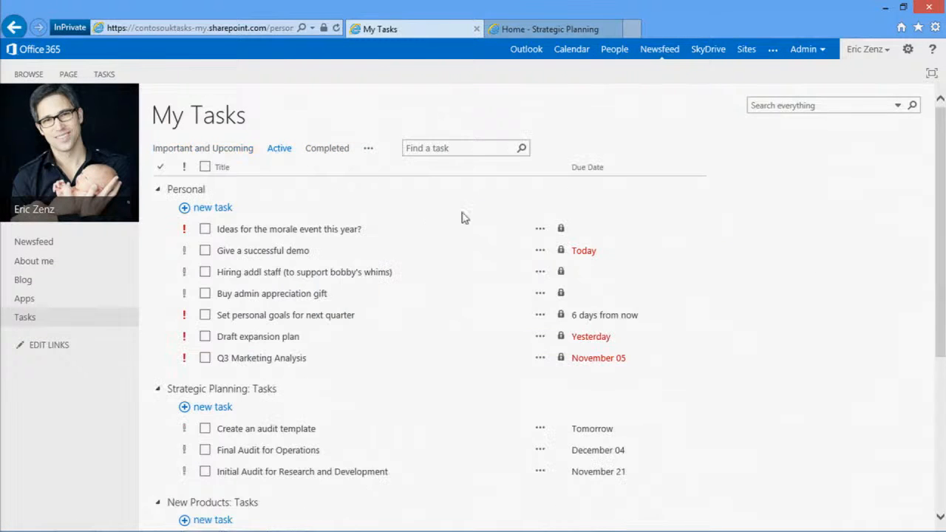
drag(941, 253, 940, 296)
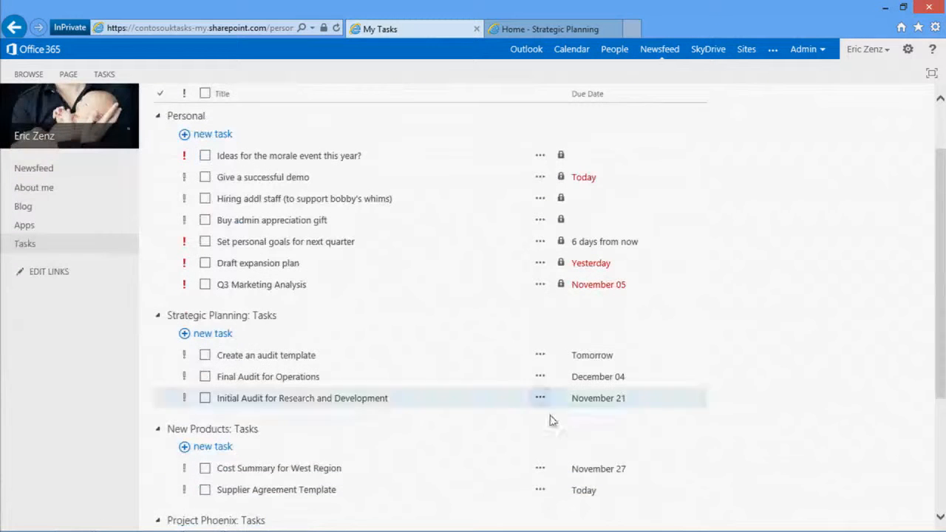
click(183, 377)
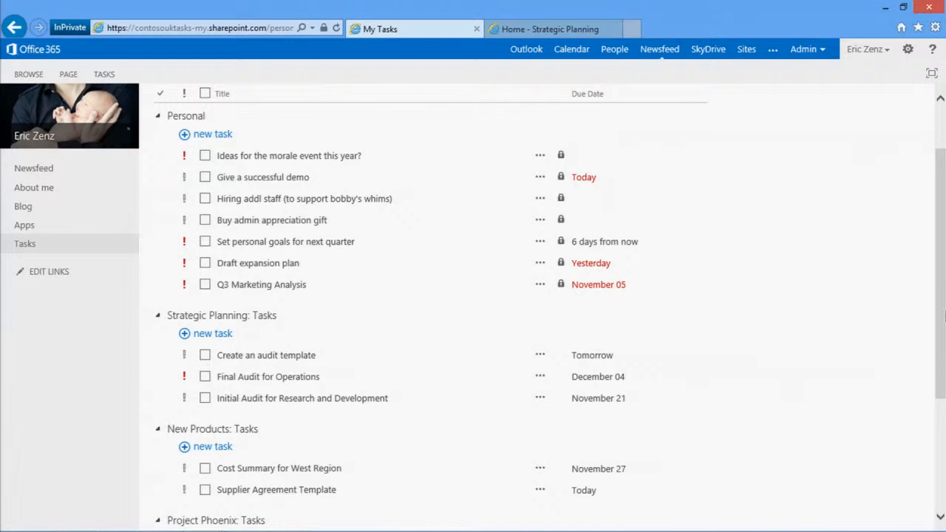
Return to the Important and Upcoming view and check "Final Audit for Operations" on the timeline and in the Important list
drag(941, 317, 942, 289)
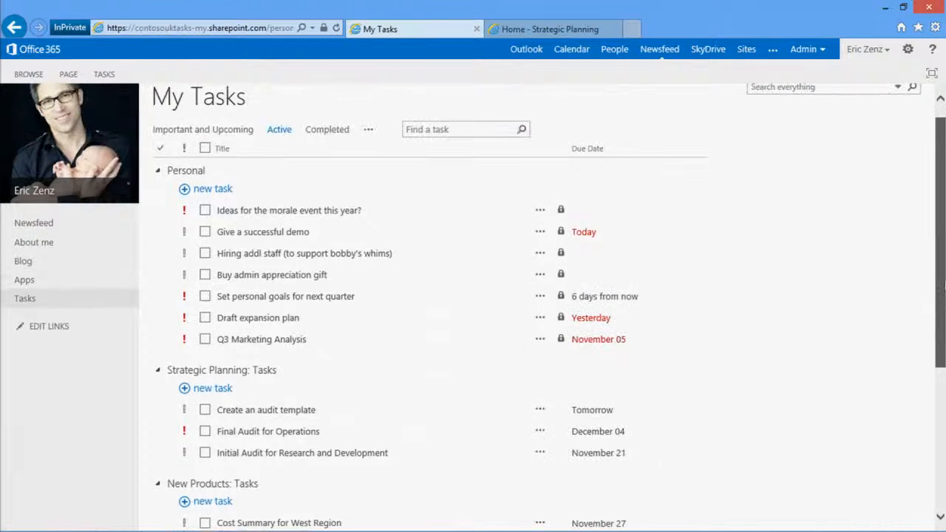
click(232, 136)
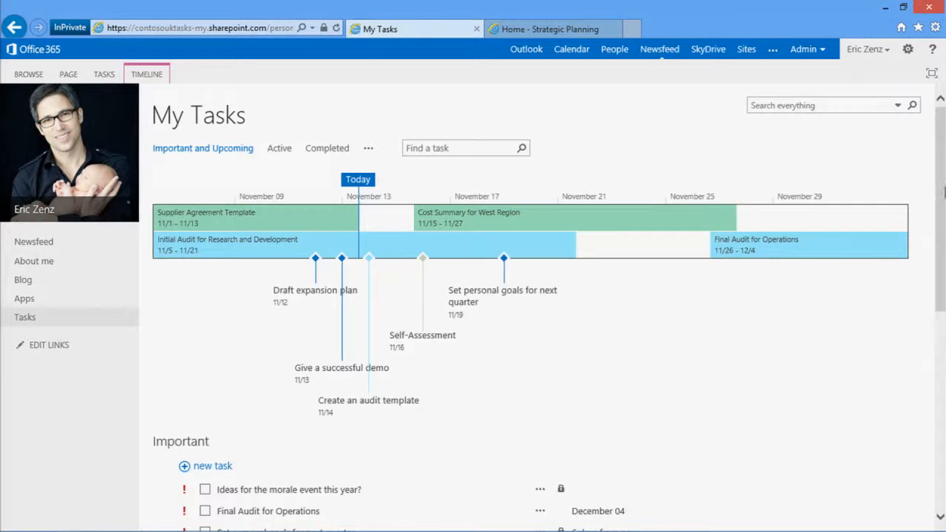
scroll(945, 191, down, 2)
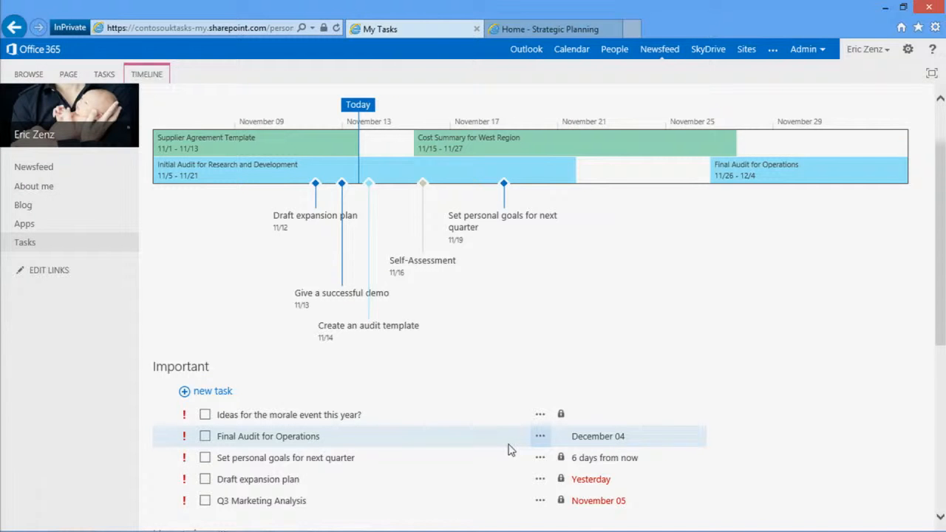
Move the "Create an audit template" callout from below the timeline to above it
drag(941, 324, 941, 279)
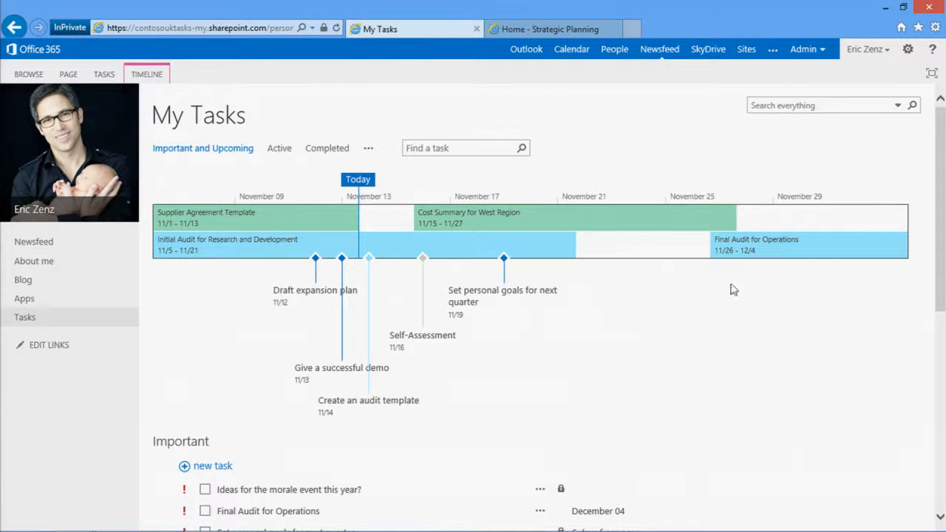
drag(372, 411, 377, 177)
click(377, 183)
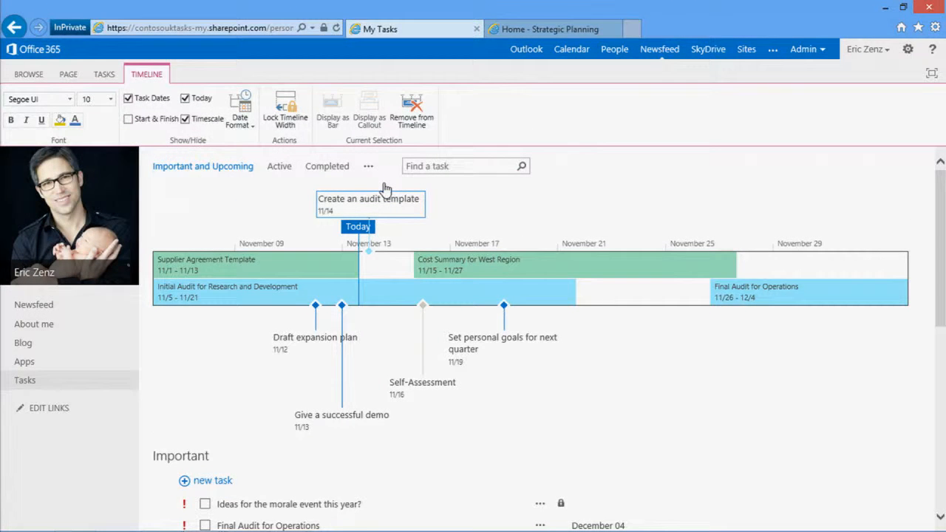
Remove the "Final Audit for Operations" and "Initial Audit for Research and Development" bars from the timeline
click(750, 301)
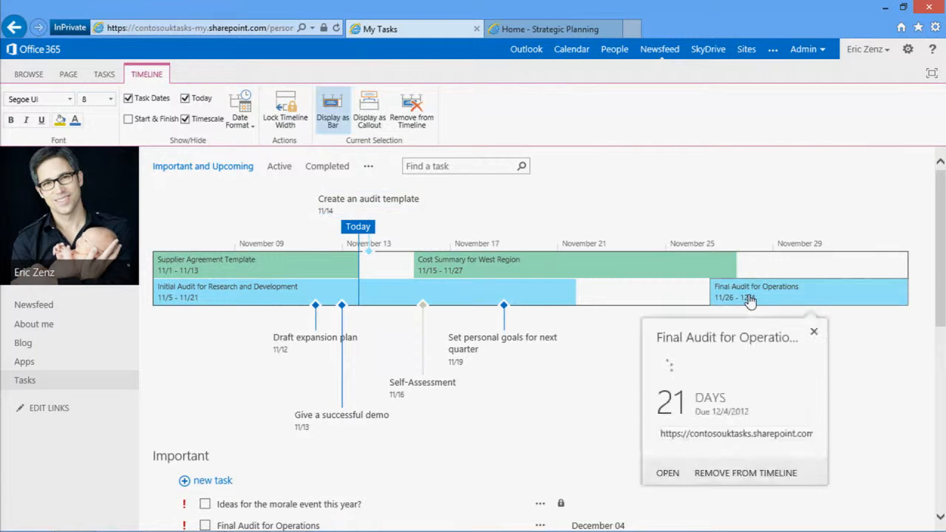
key(Delete)
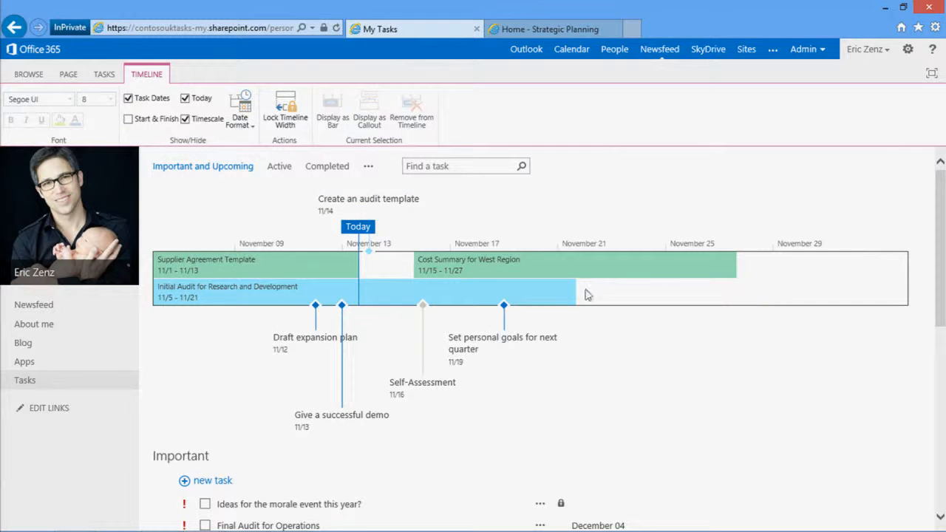
click(557, 304)
key(Delete)
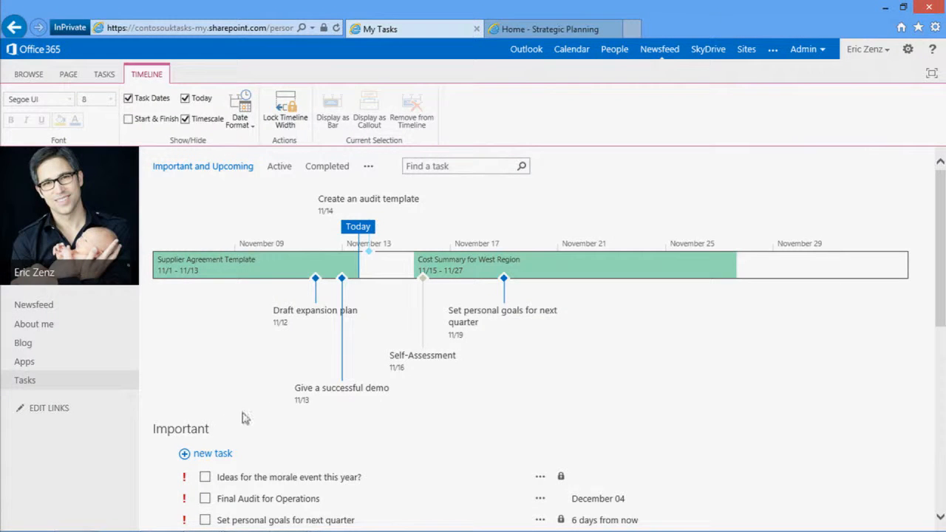
click(172, 425)
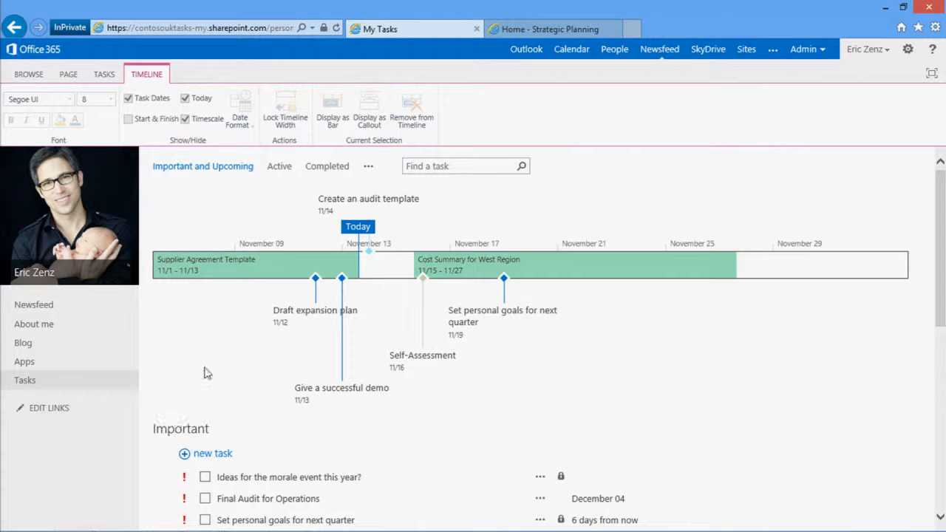
In the My Tasks settings, change the colour of the Project Phoenix tasks to red (#FF0000) and save the settings
click(103, 73)
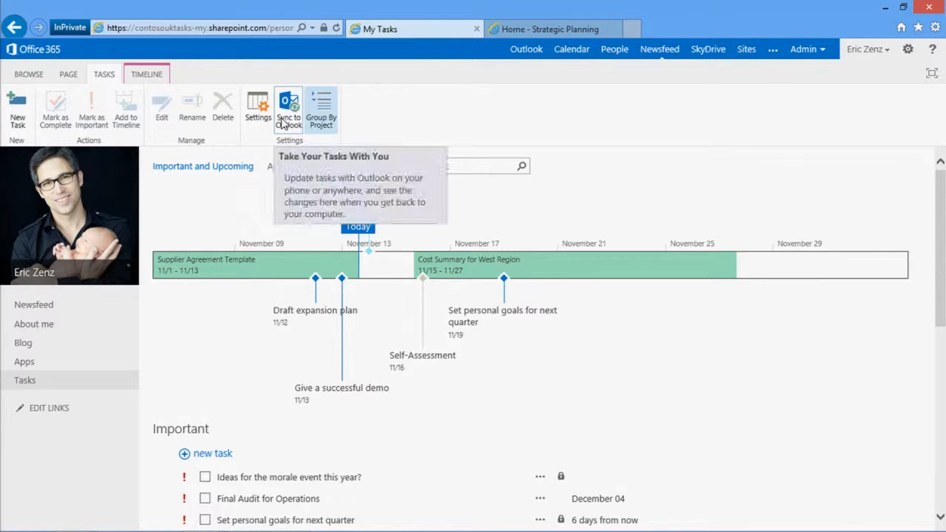
click(251, 118)
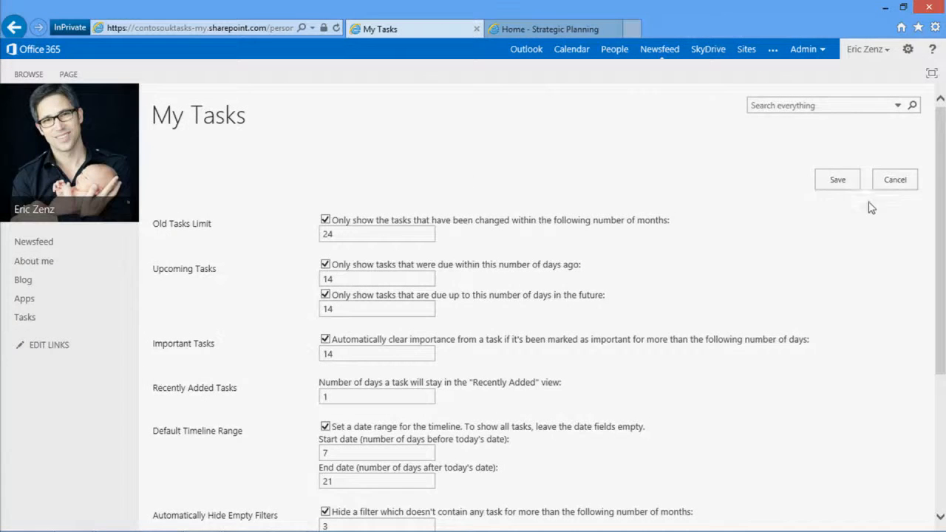
drag(934, 198, 944, 270)
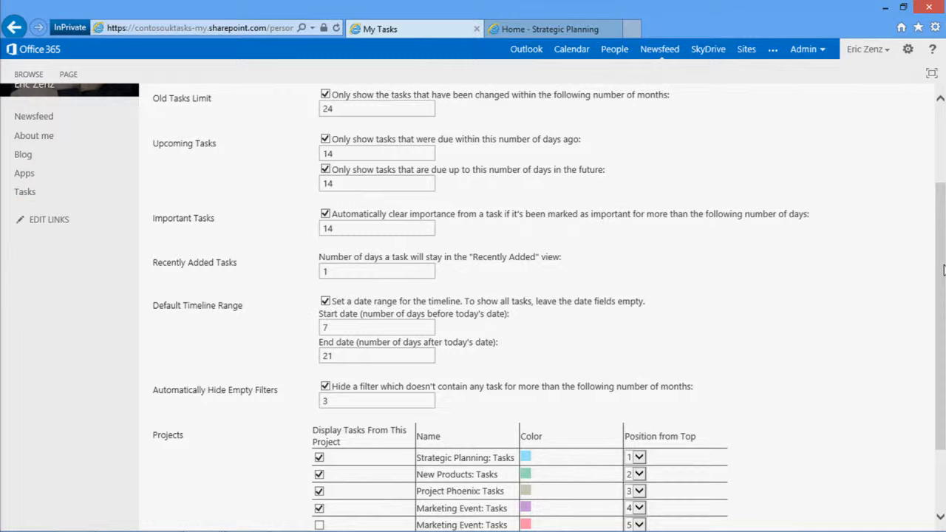
scroll(943, 270, down, 3)
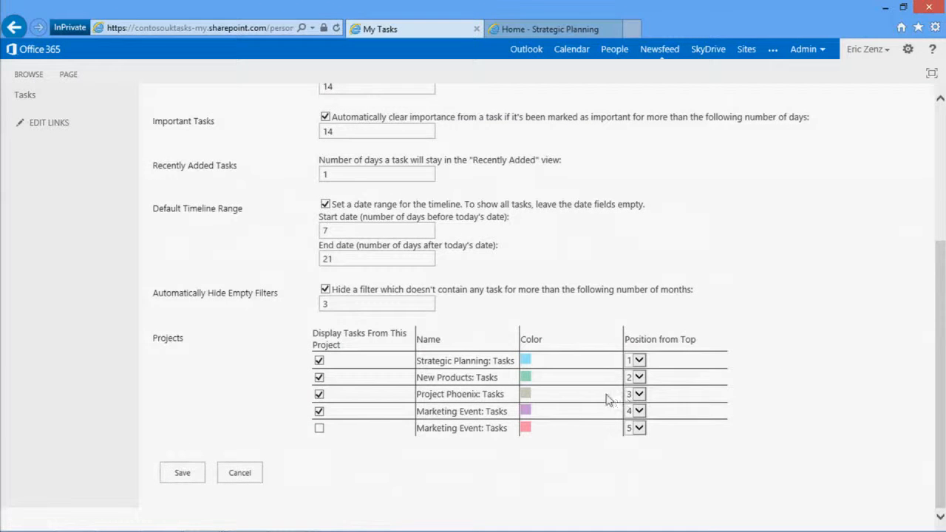
click(527, 399)
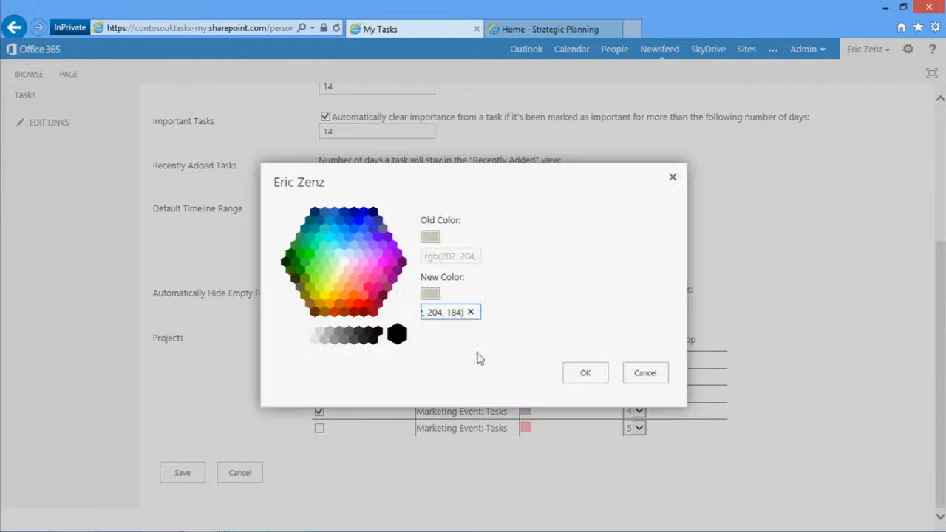
click(359, 305)
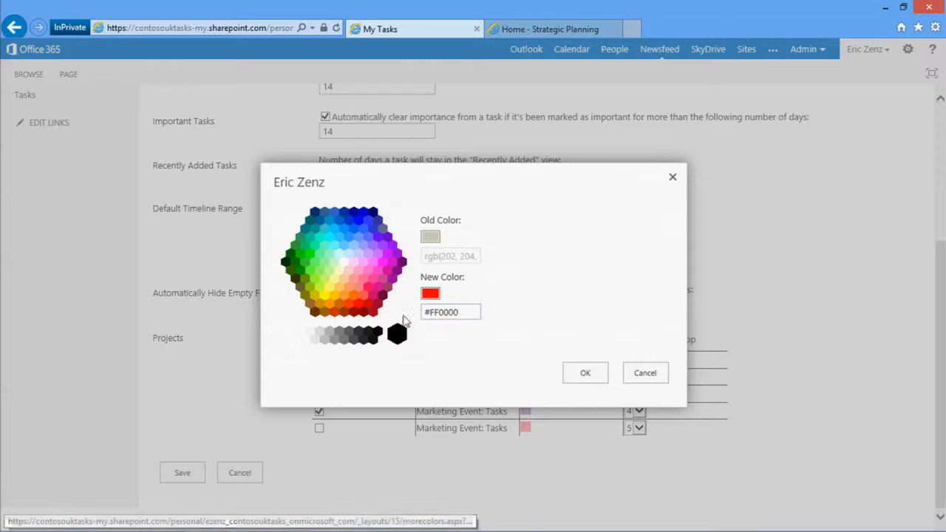
click(584, 373)
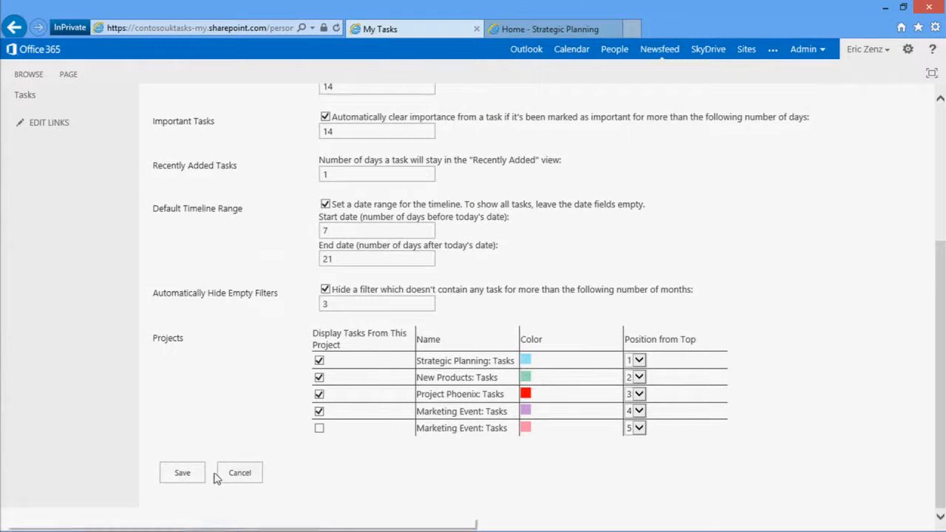
click(186, 473)
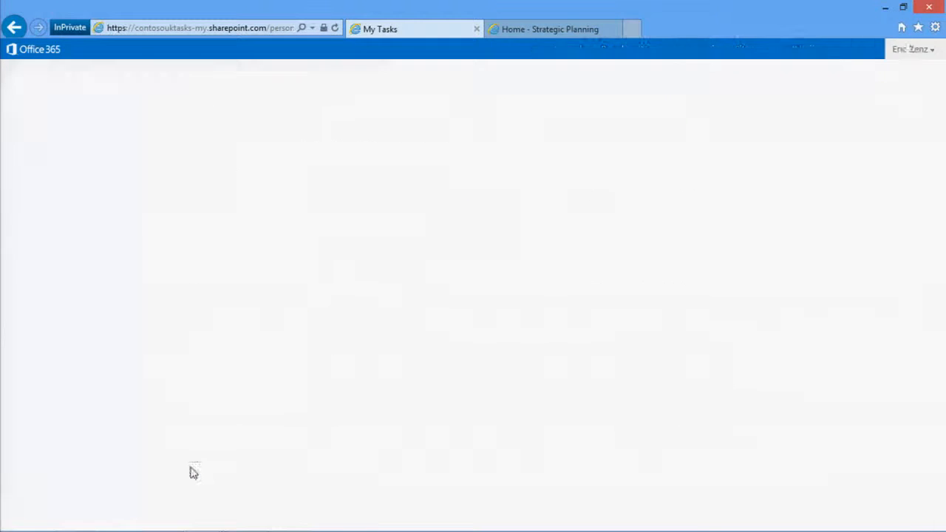
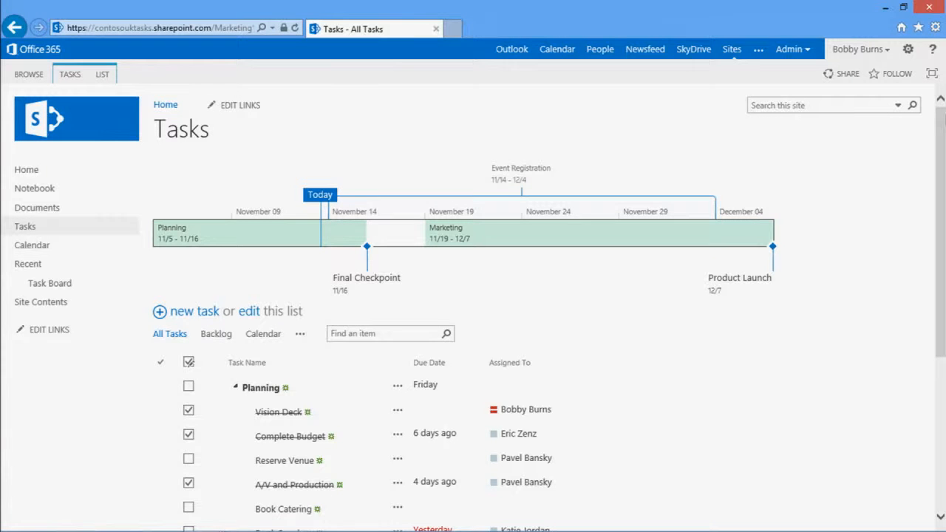
Open the Marketing Event Tasks list in Project Professional and maximise its window
click(104, 78)
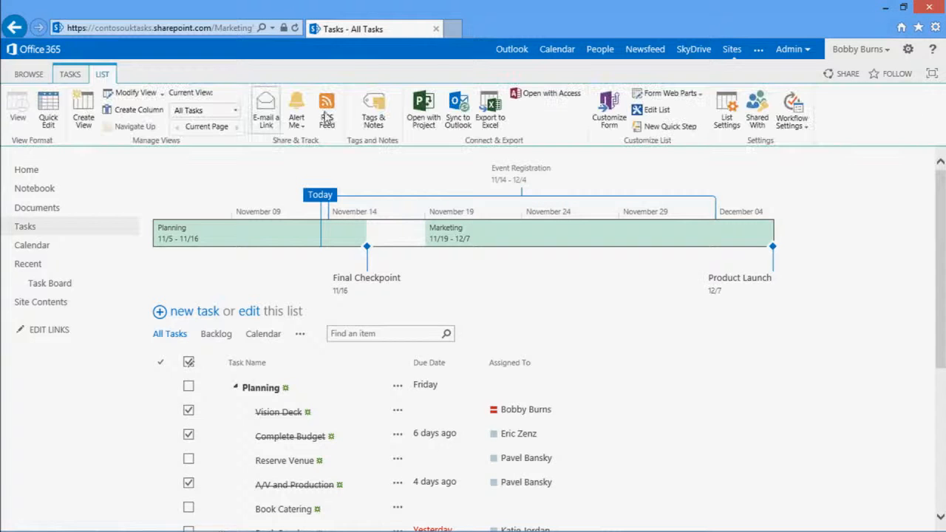
click(434, 120)
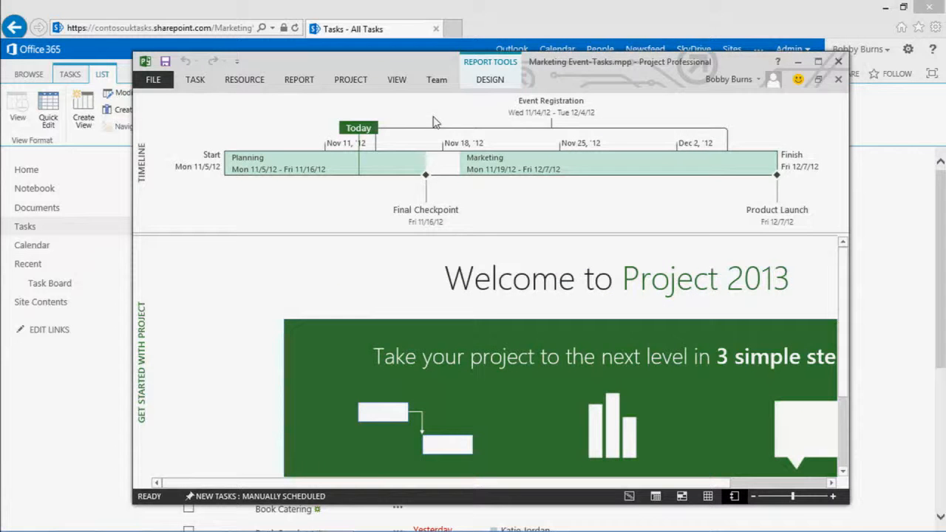
click(818, 65)
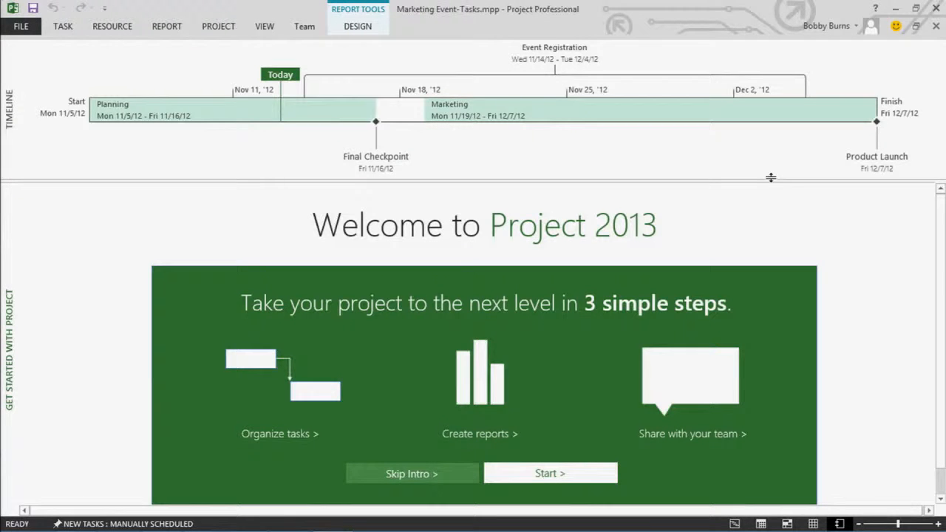
Open the Create Reports page of the Project welcome guide and examine the Task Burndown and Work Status charts
scroll(491, 462, down, 1)
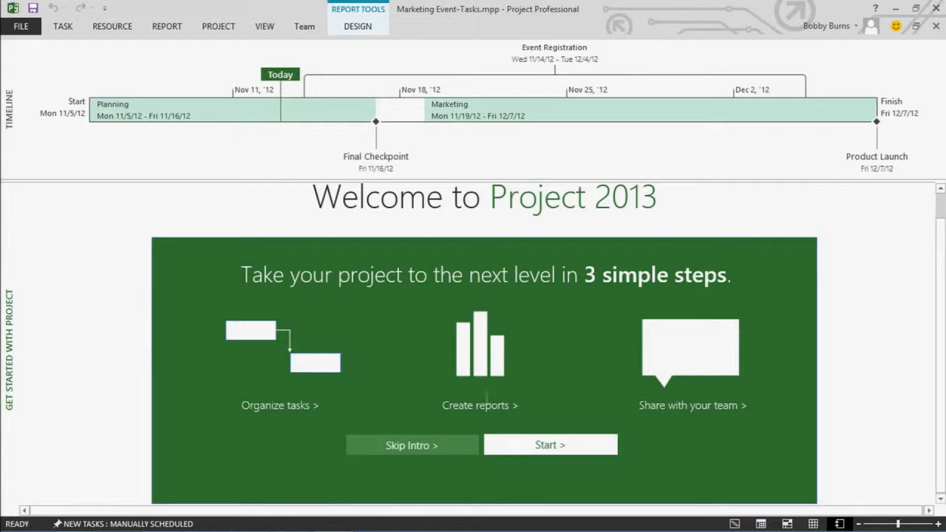
click(487, 385)
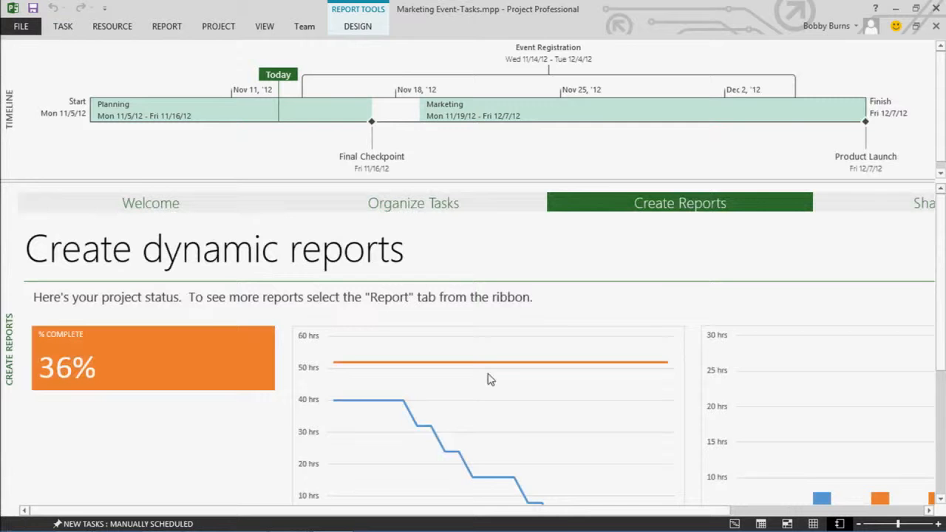
scroll(489, 378, down, 4)
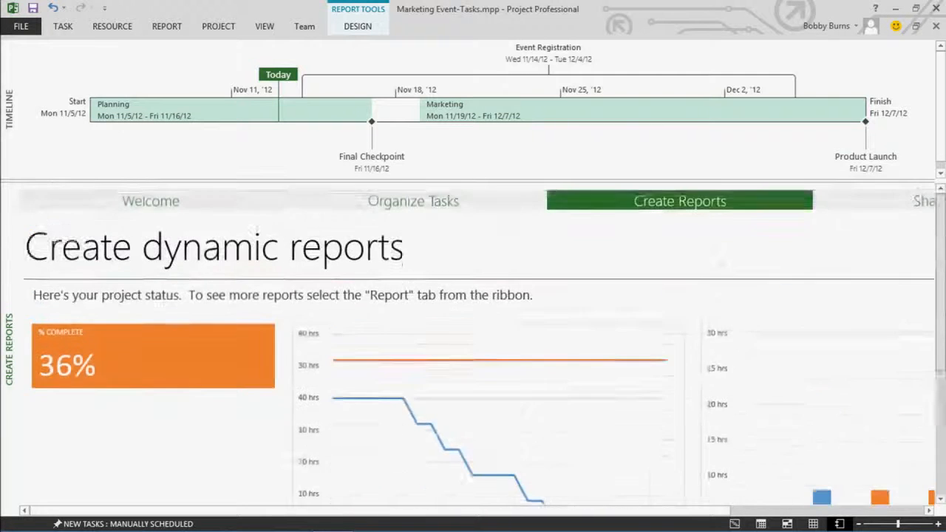
scroll(661, 411, down, 1)
drag(326, 512, 668, 528)
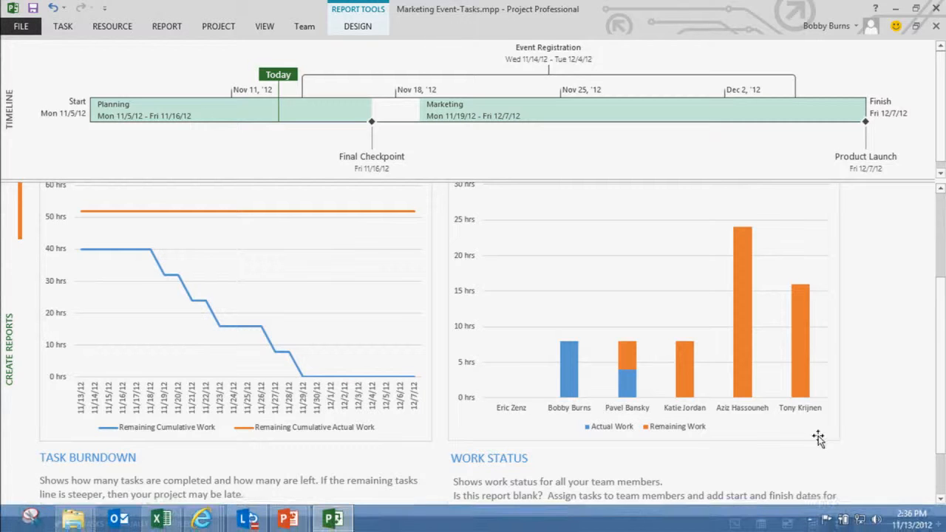
scroll(758, 237, up, 2)
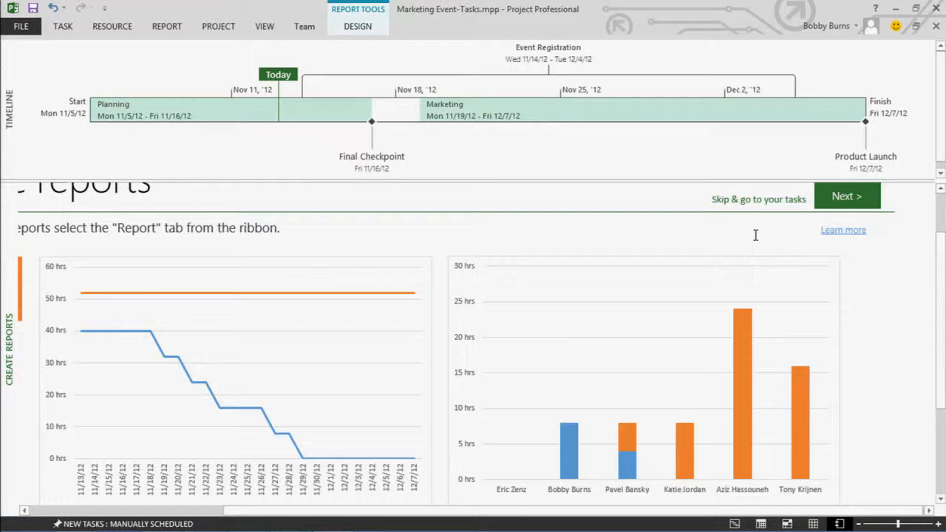
Copy the Work Status chart and paste it into the content placeholder of the "Update" slide in PowerPoint
click(744, 262)
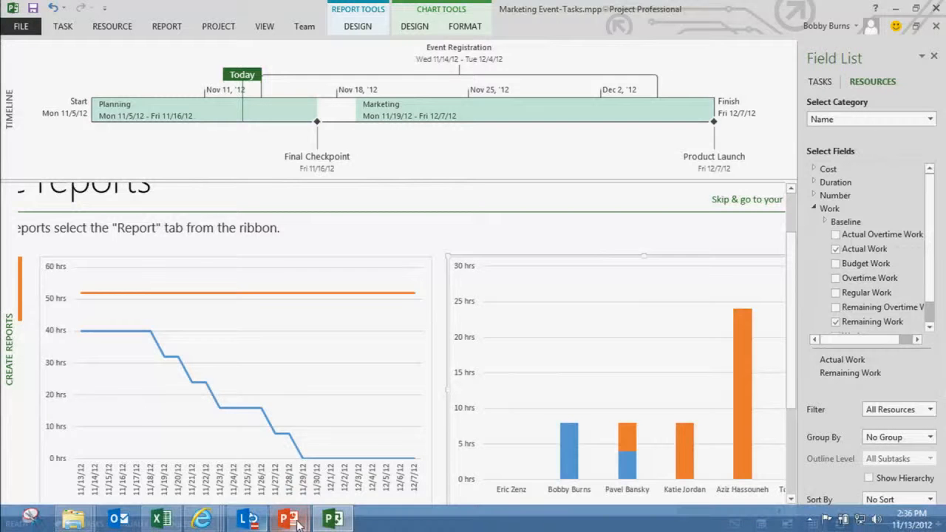
mouse_move(287, 525)
click(377, 444)
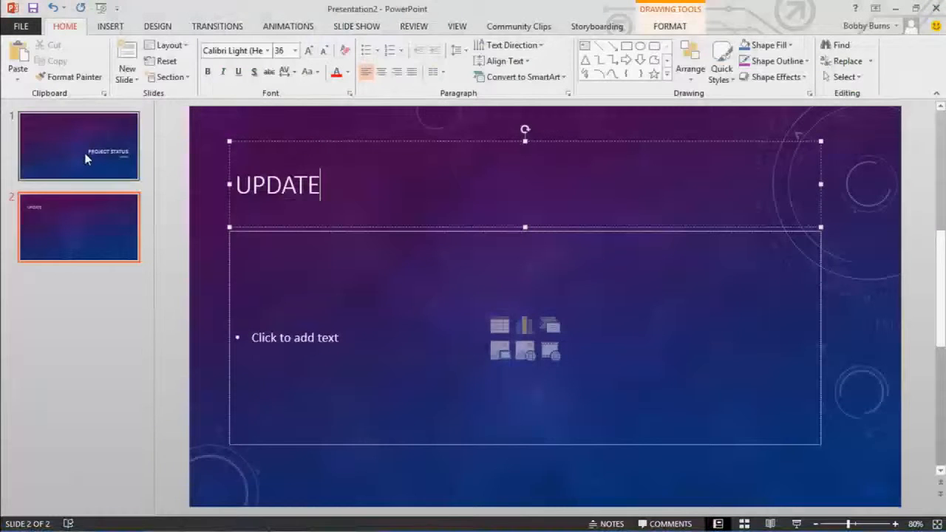
click(88, 159)
click(84, 243)
click(382, 278)
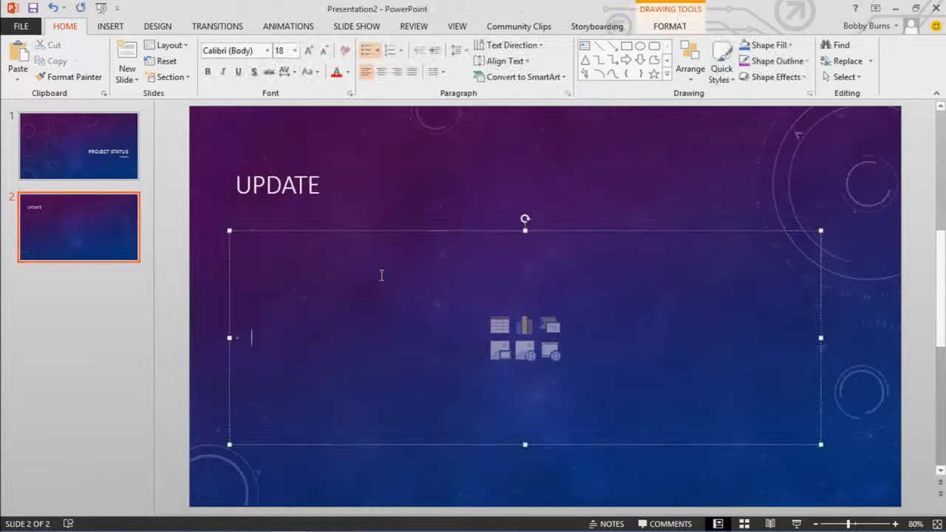
key(ctrl+v)
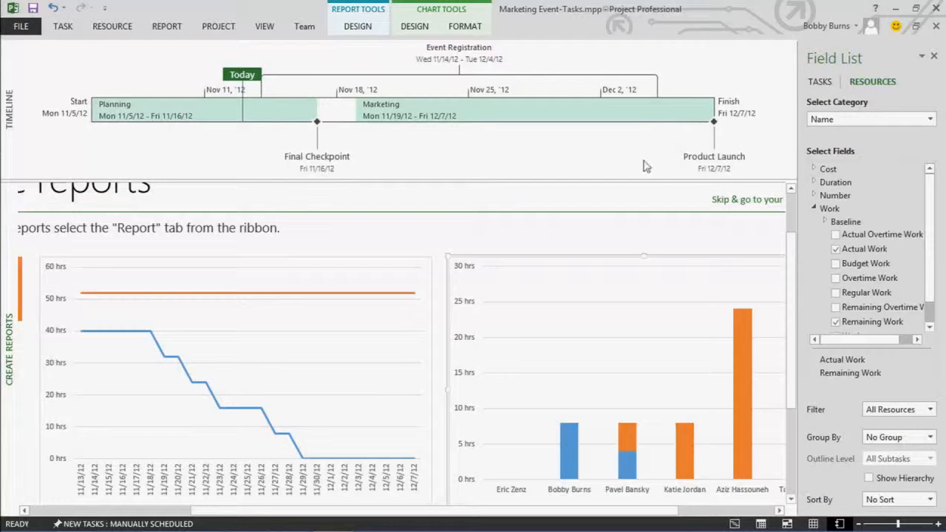
Back in Project, look at the Copy Timeline options and glance at the SharePoint Tasks page
right_click(644, 162)
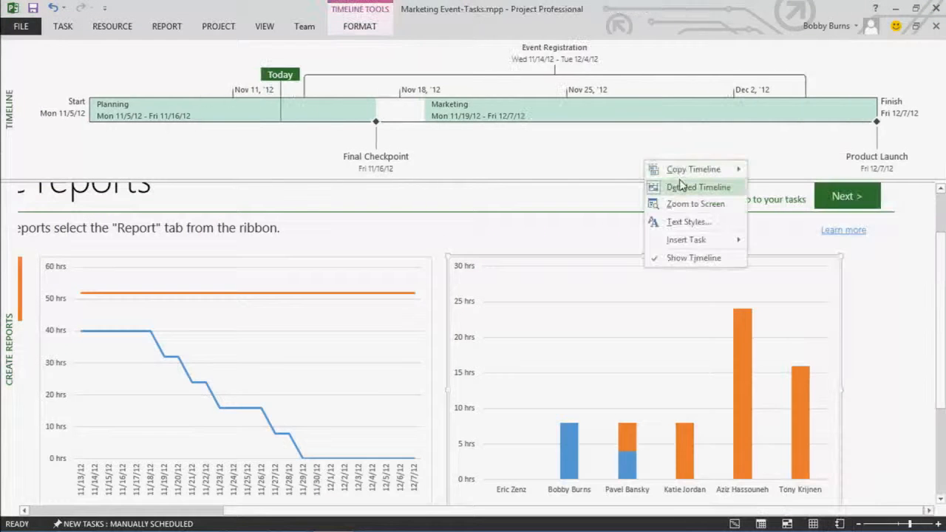
mouse_move(686, 179)
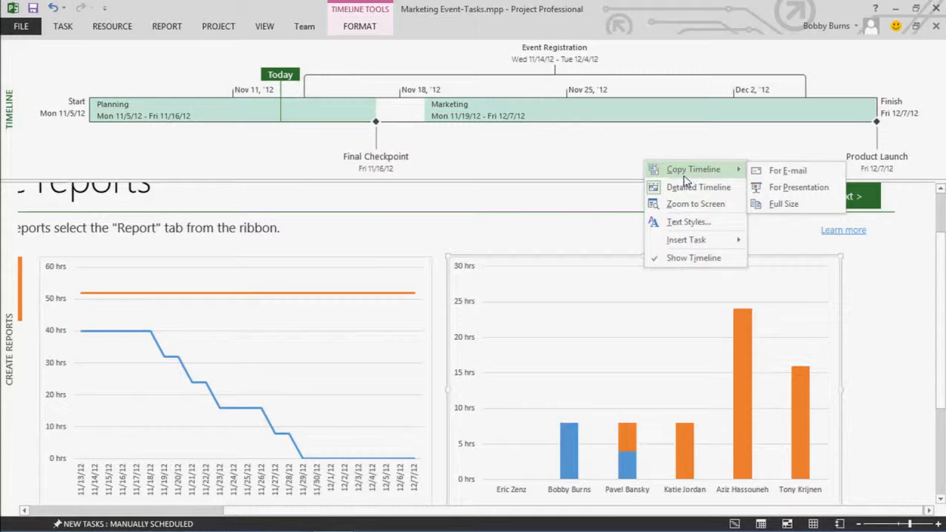
click(900, 8)
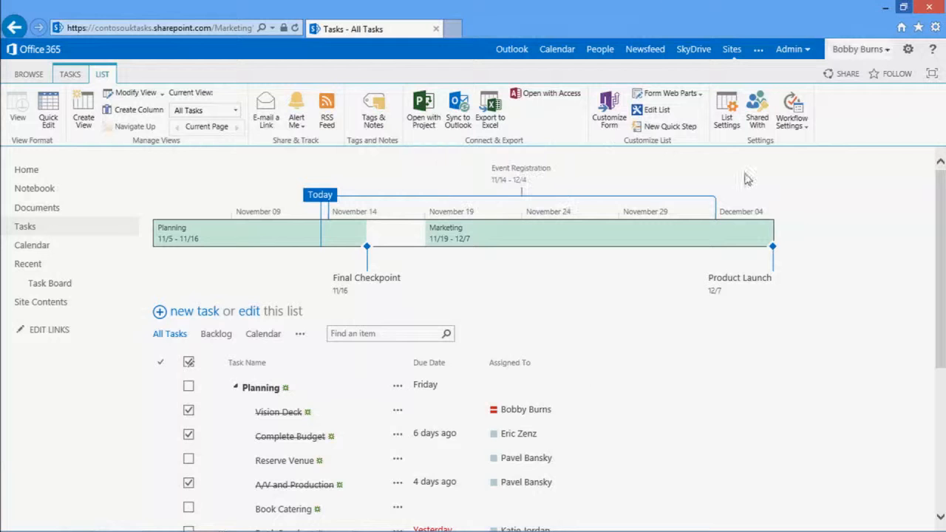
click(904, 7)
Switch back to Project, fill the Planning timeline bar with the standard light blue colour and save the project
click(332, 519)
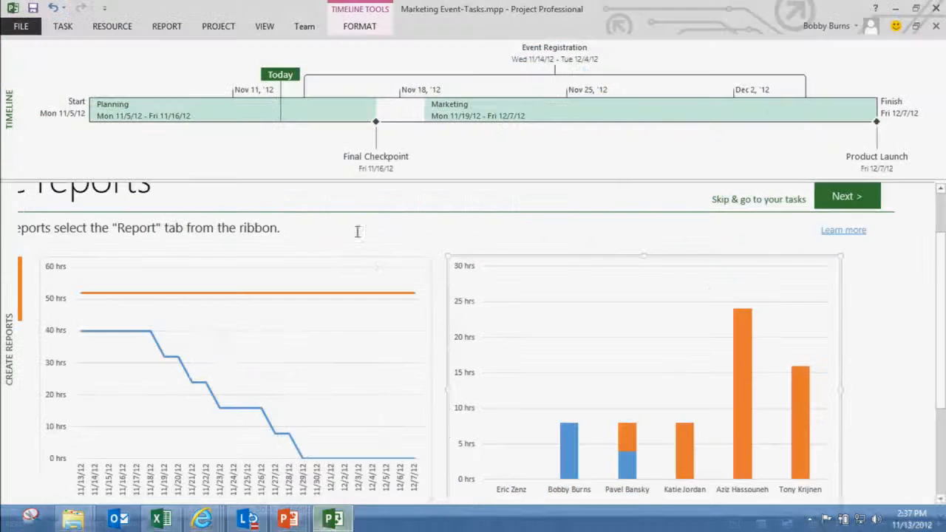
click(268, 112)
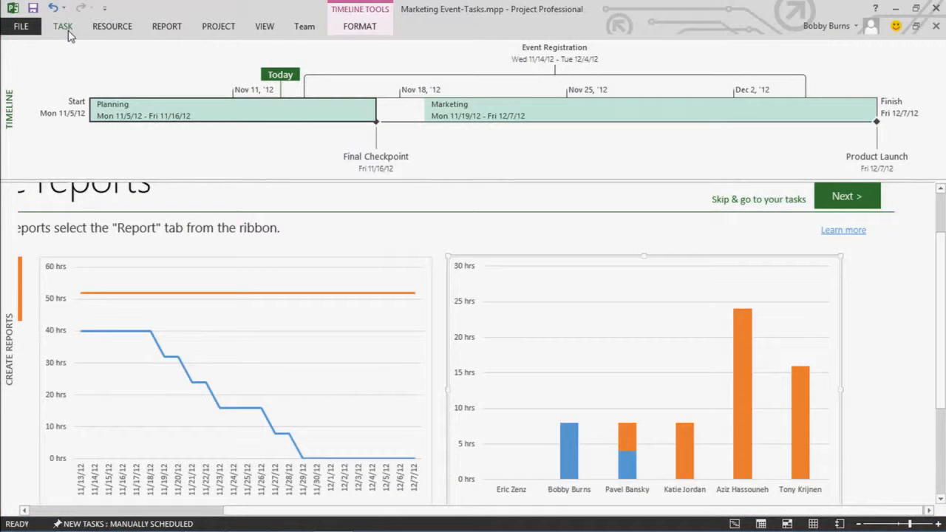
click(358, 28)
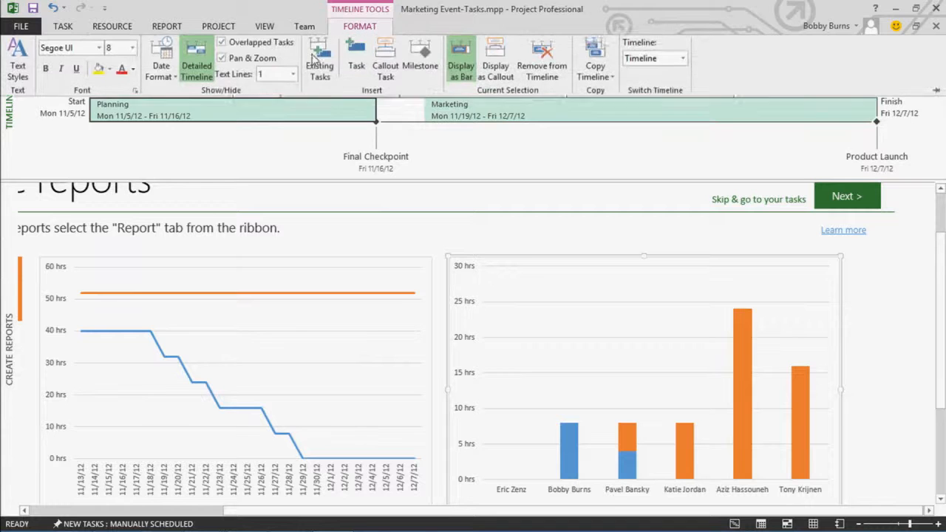
click(111, 73)
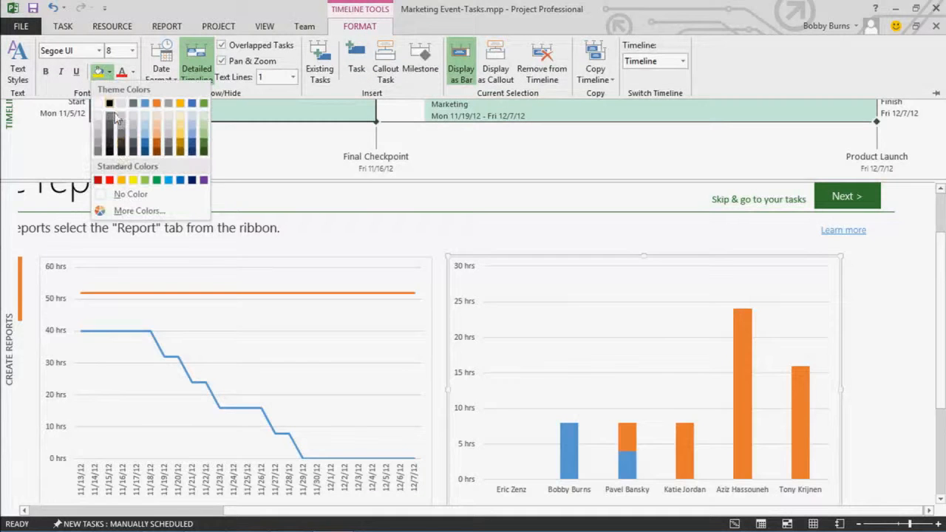
click(169, 181)
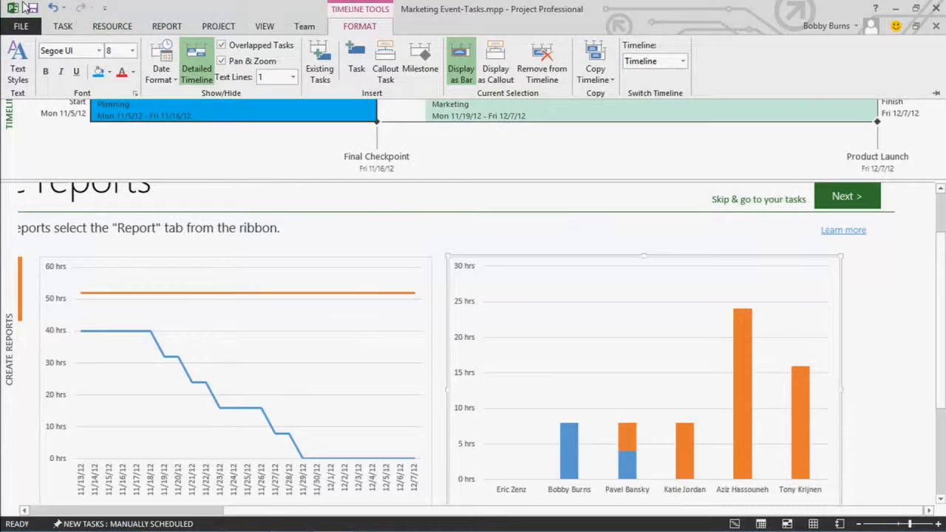
click(33, 8)
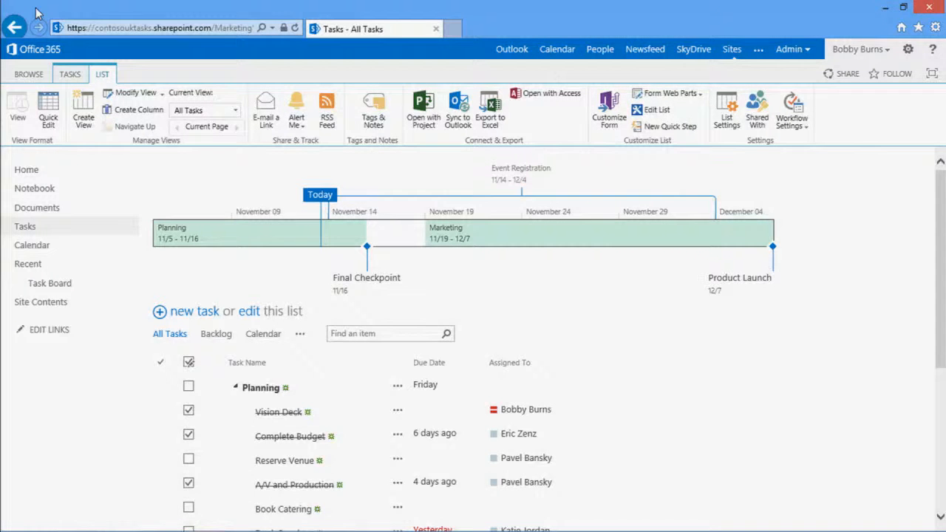
Check the save progress in Project and refresh the SharePoint Tasks page to update its timeline
click(295, 28)
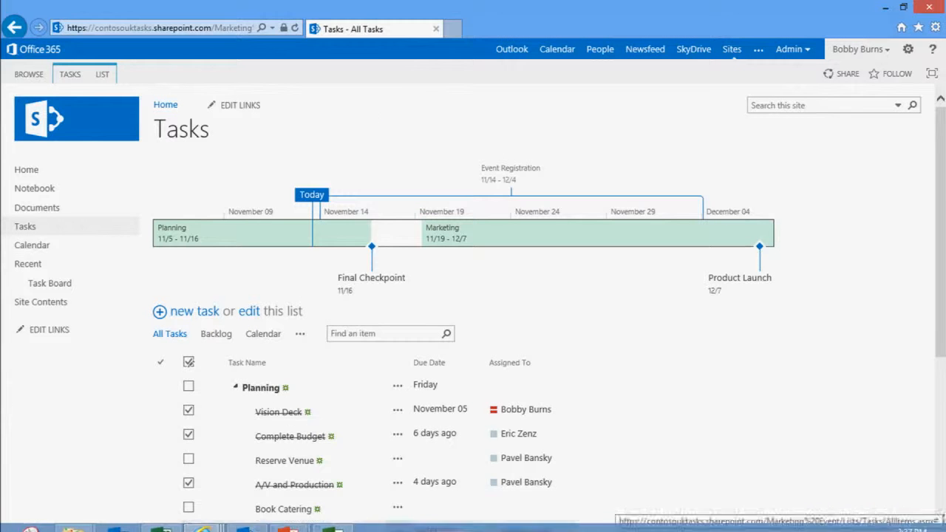
click(341, 518)
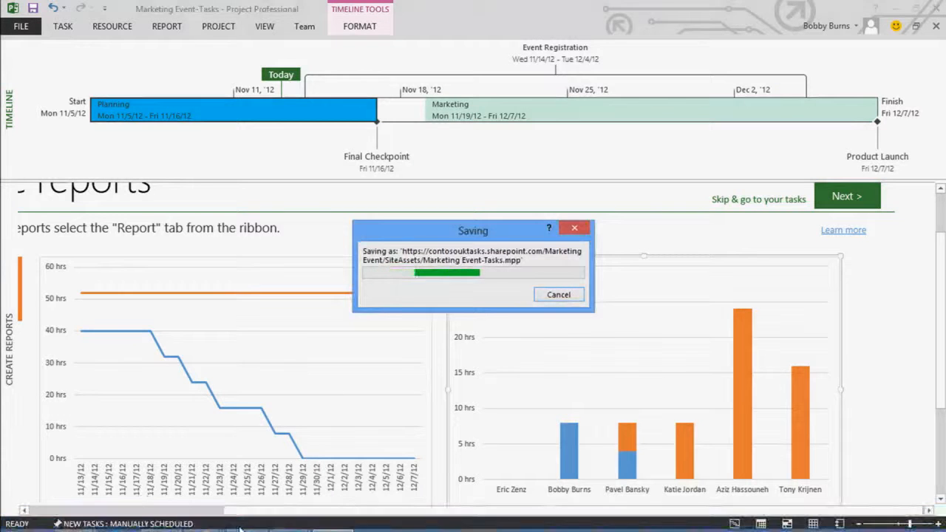
mouse_move(214, 522)
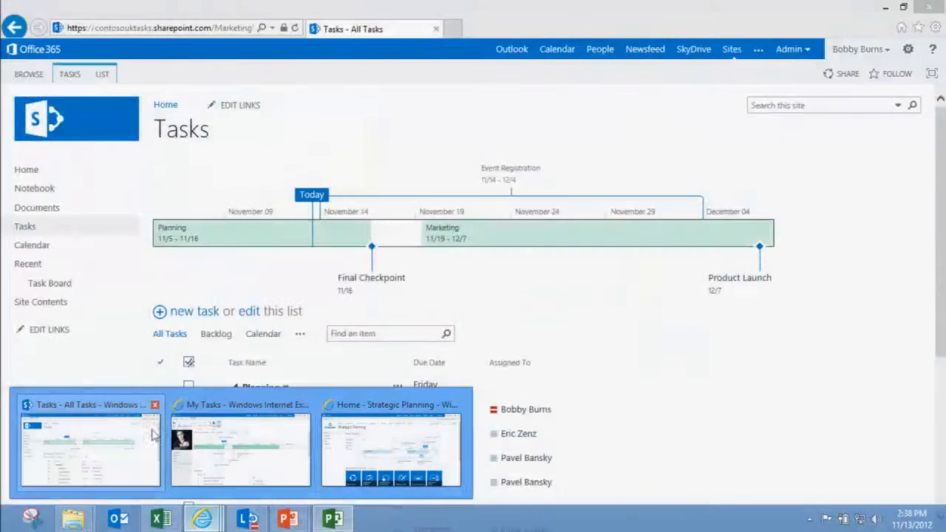
click(139, 448)
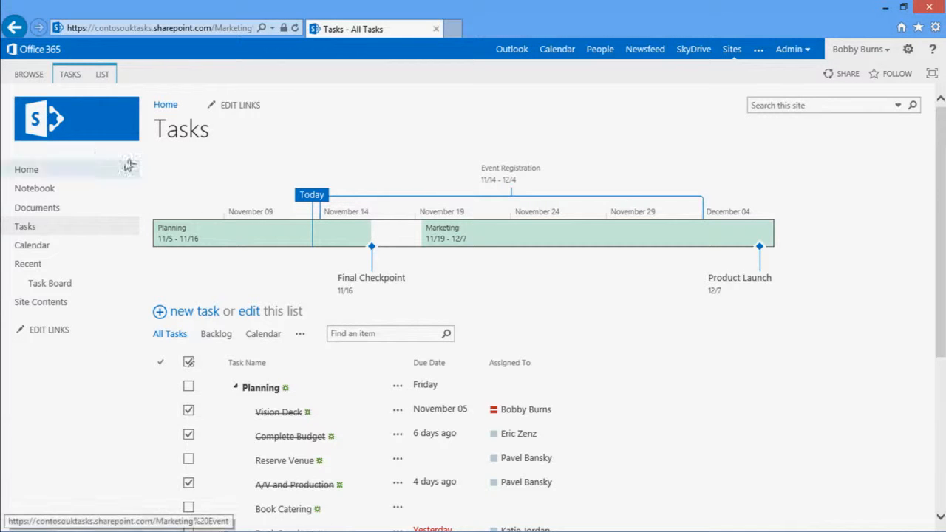
click(299, 28)
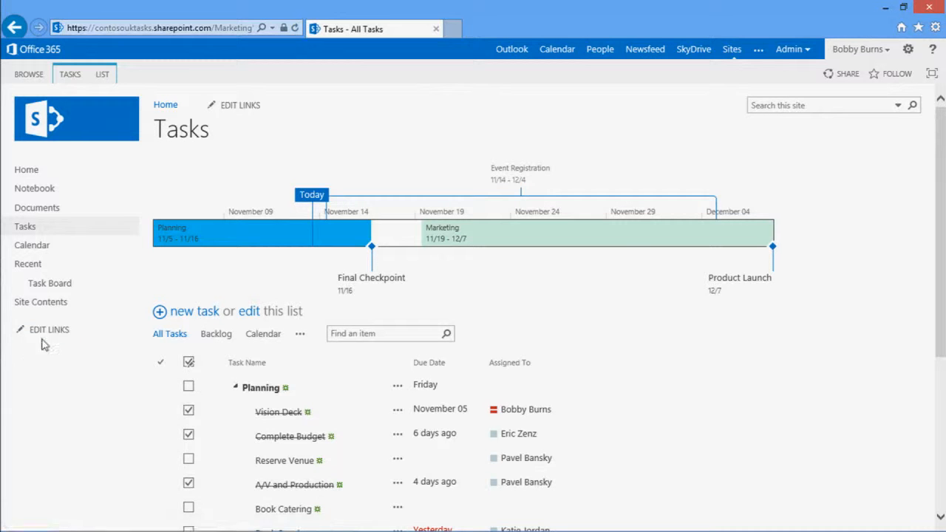
Open Site Contents, look at the apps that can be added, and return to Site Contents
click(42, 309)
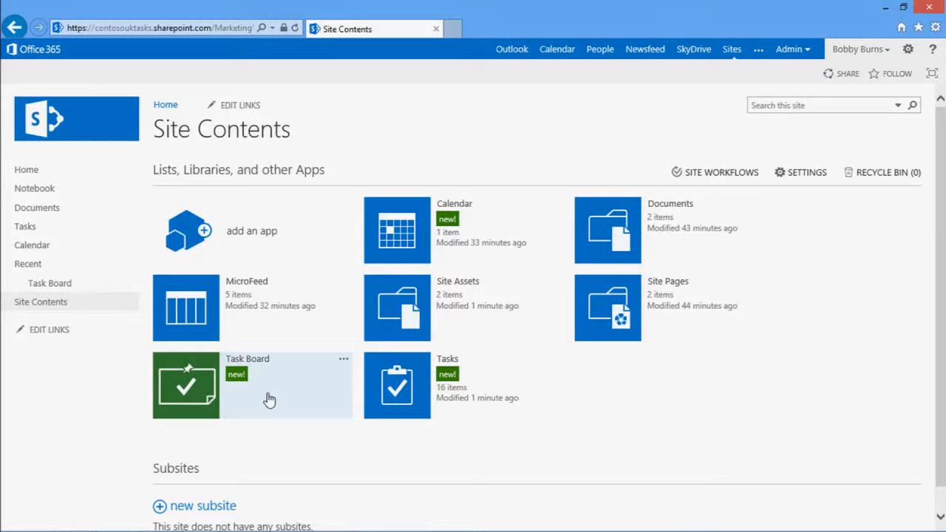
click(233, 231)
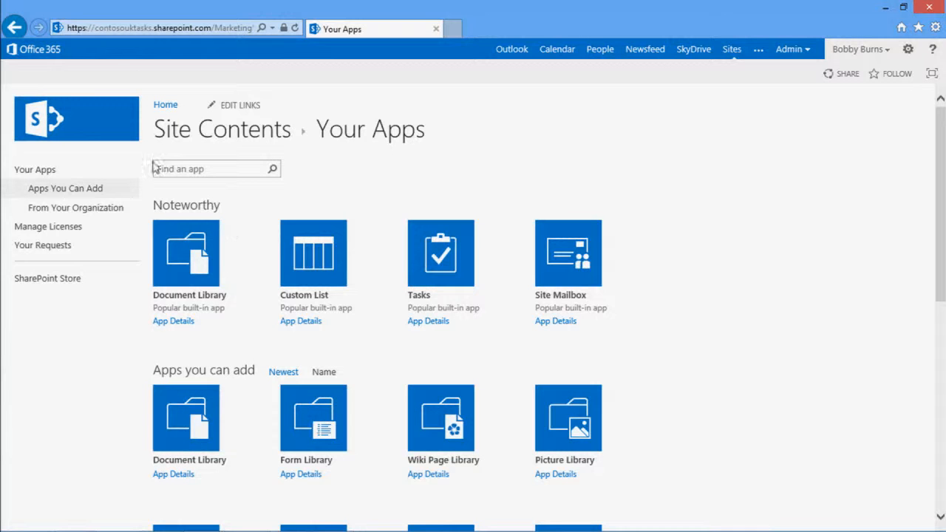
click(15, 27)
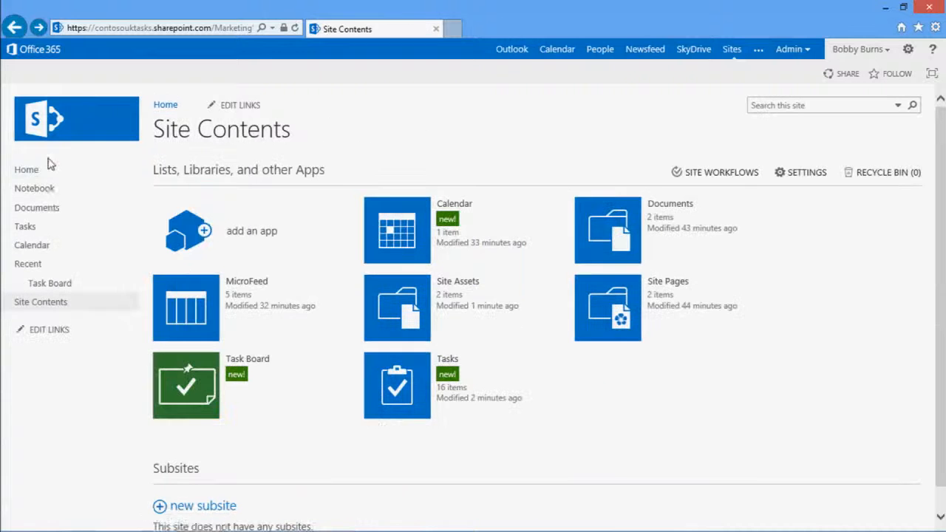
Open the Task Board app from Site Contents and look over the team members' photos and contact cards
click(268, 372)
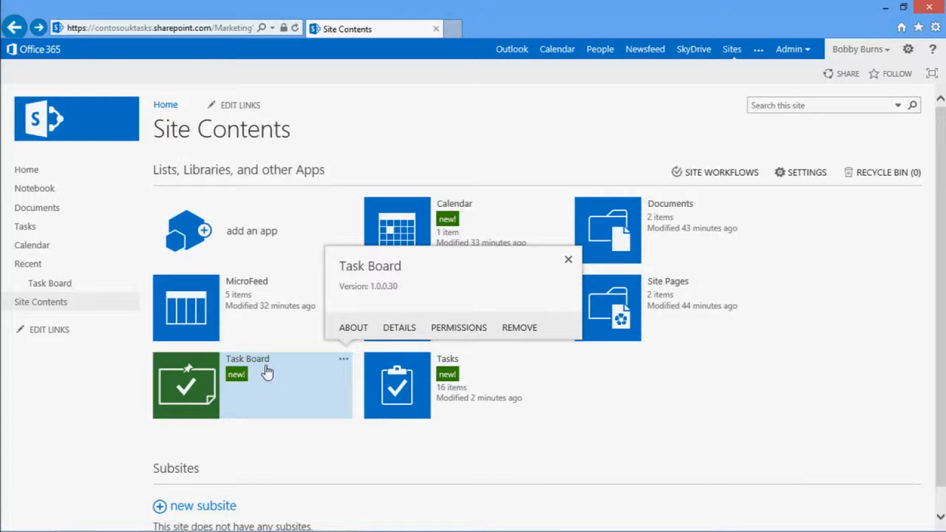
click(268, 372)
click(264, 368)
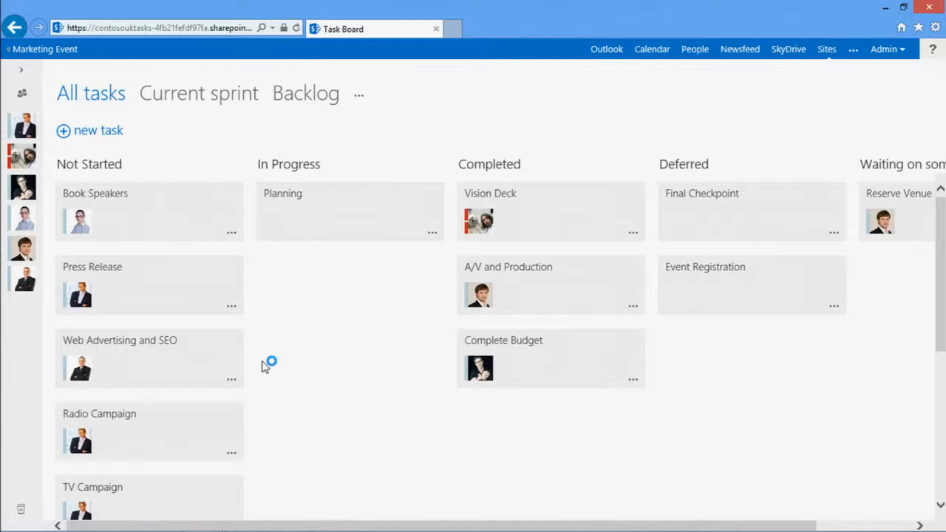
mouse_move(30, 281)
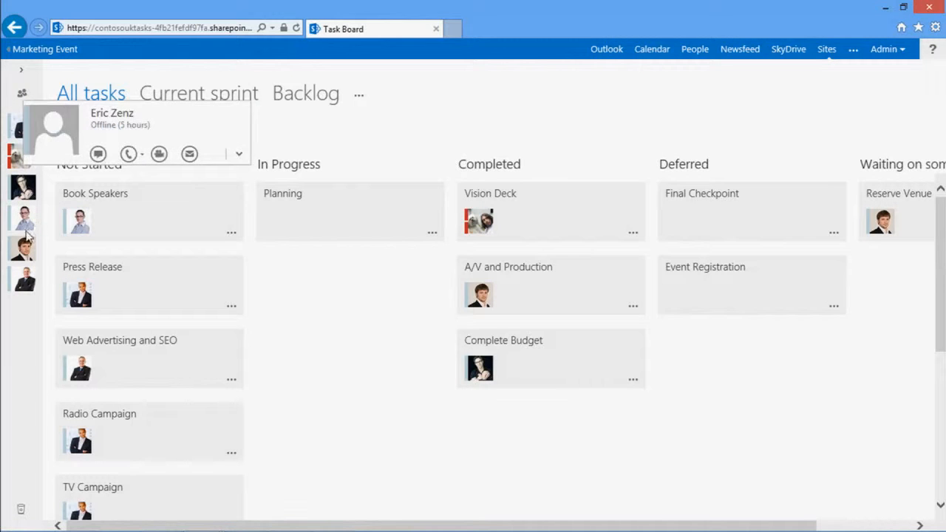
mouse_move(34, 197)
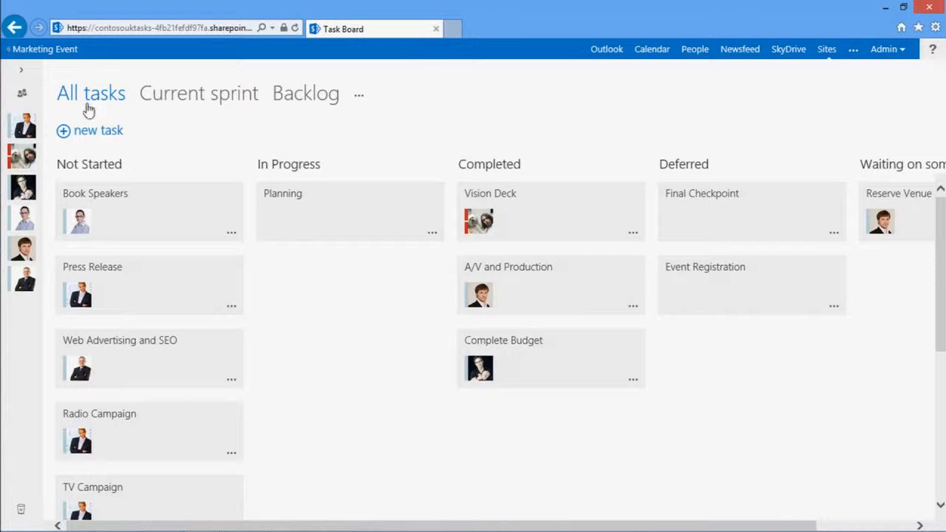
Add a new task named "Better internet" to the Not Started column of the task board
click(111, 133)
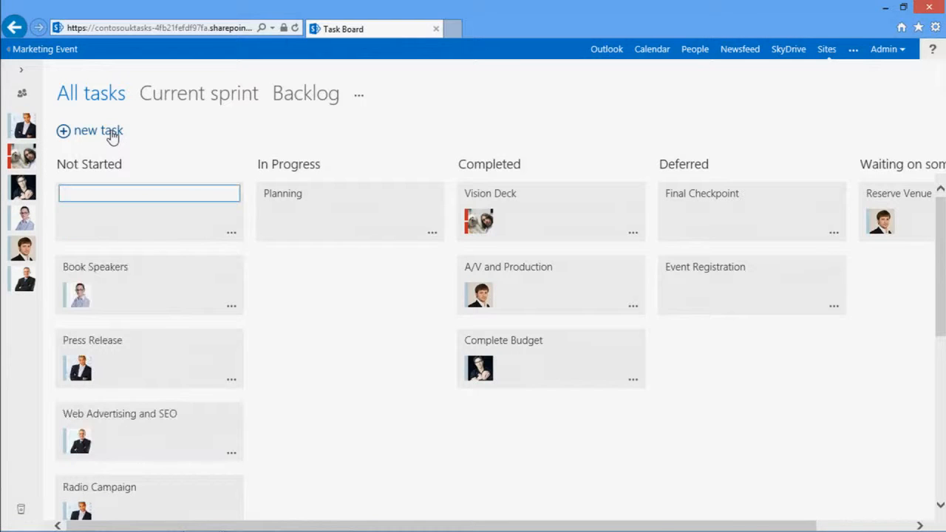
text(Better internet)
key(Return)
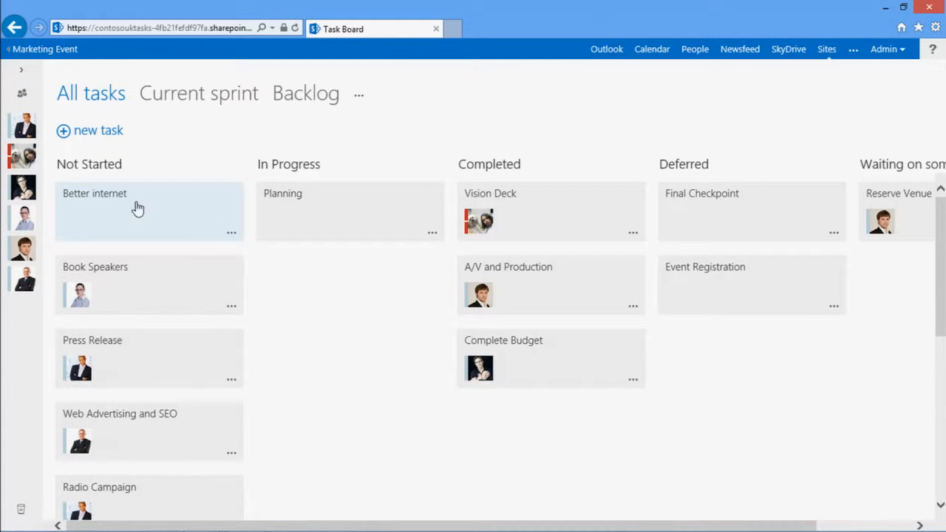
Rename the "Better internet" task to "Better wifi" and assign it to the third and first team members listed
click(138, 209)
key(BackSpace)
key(BackSpace)
key(BackSpace)
key(BackSpace)
key(BackSpace)
key(BackSpace)
key(BackSpace)
key(BackSpace)
text(wifi)
key(Return)
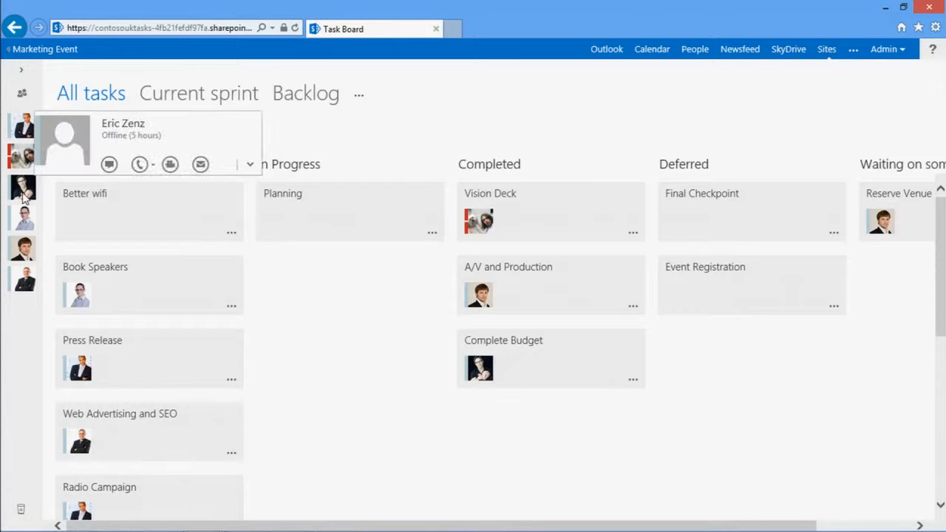
drag(24, 192, 85, 230)
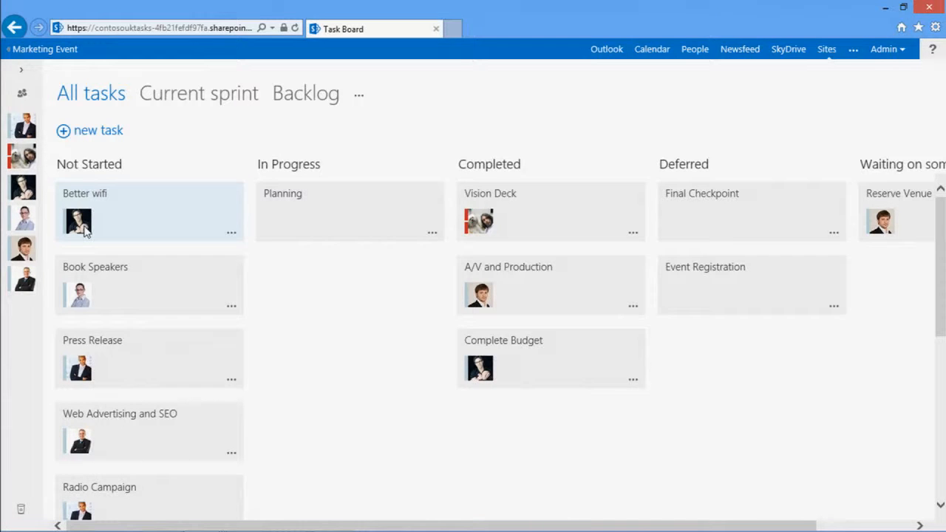
drag(24, 127, 114, 226)
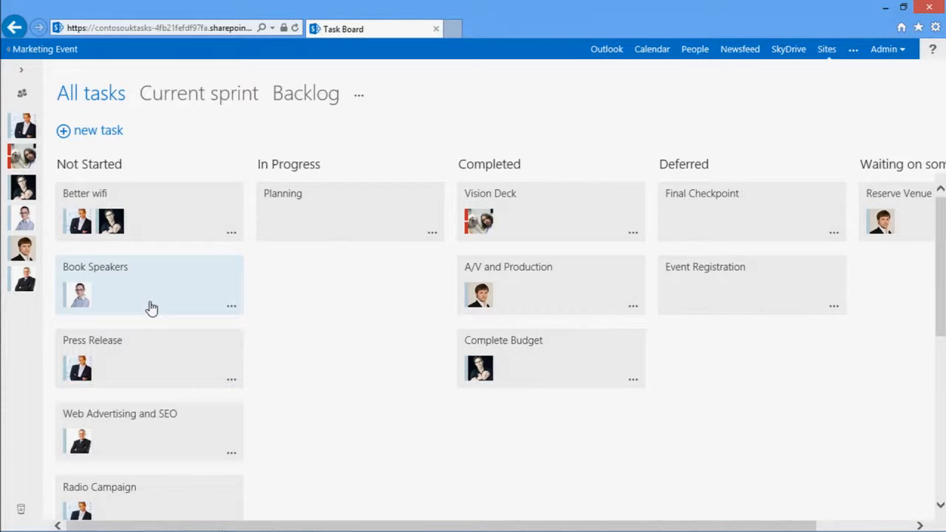
Move the Book Speakers and Press Release tasks from Not Started to In Progress, placing them above Planning
drag(151, 307, 355, 205)
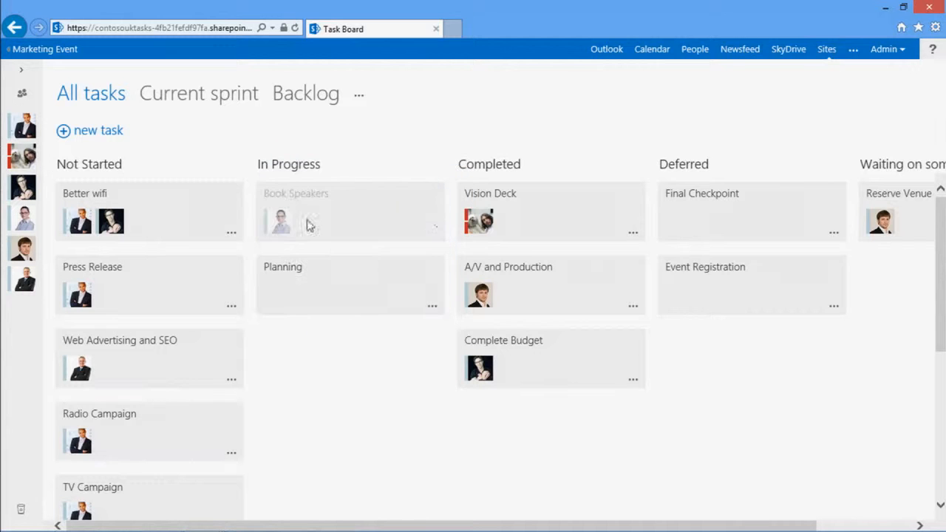
drag(138, 300, 355, 347)
drag(359, 281, 372, 397)
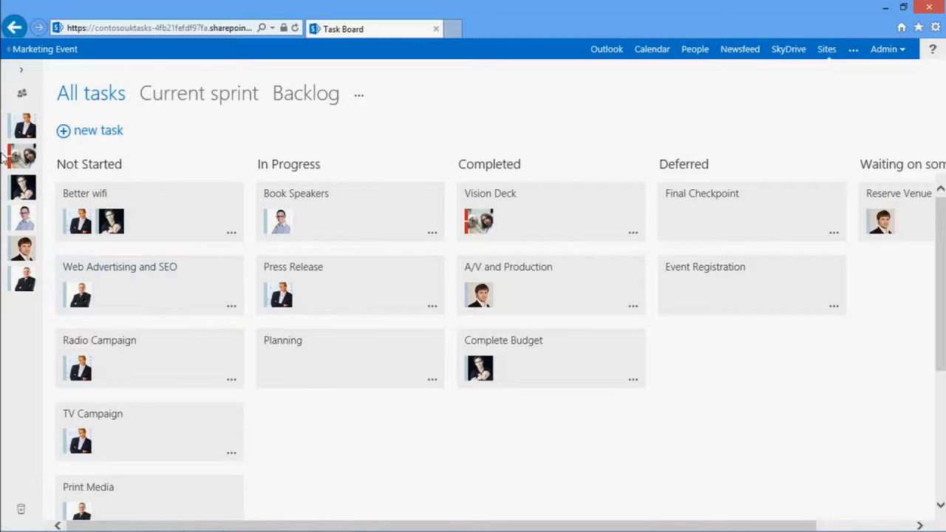
Look up a new team member by first name, add her to the people list and assign her to the Planning task
click(18, 92)
text(Allie)
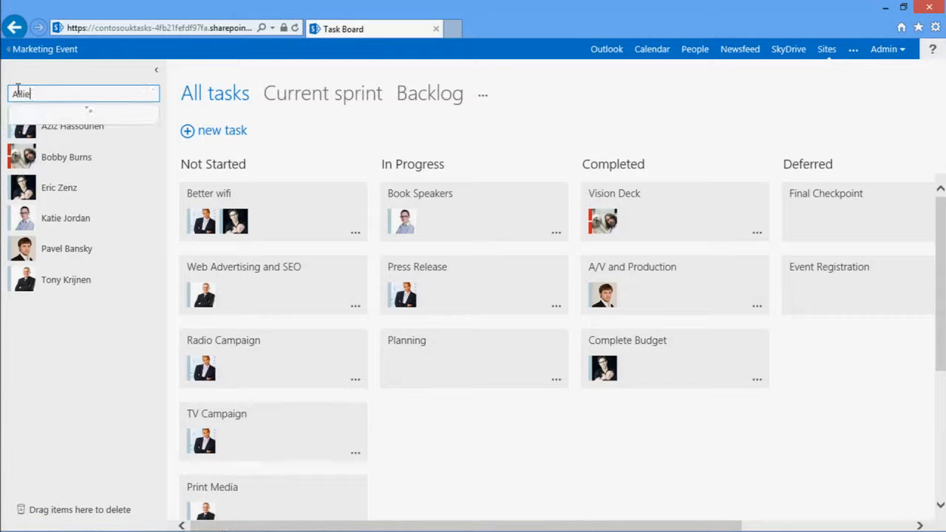
click(37, 119)
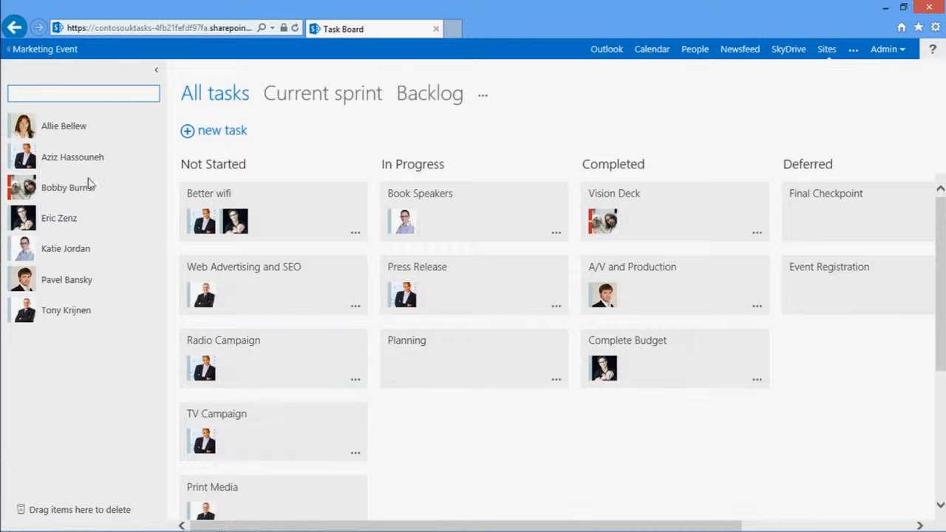
drag(24, 126, 418, 316)
drag(21, 133, 435, 381)
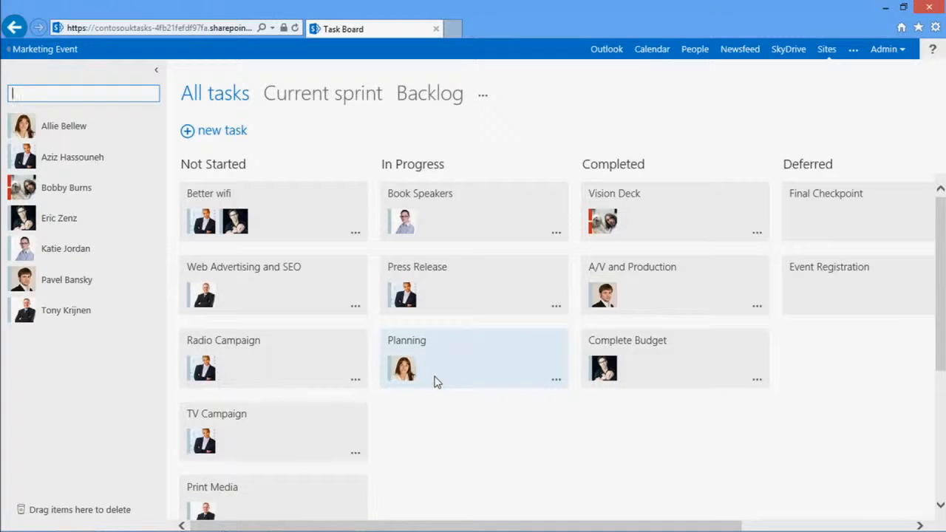
click(156, 76)
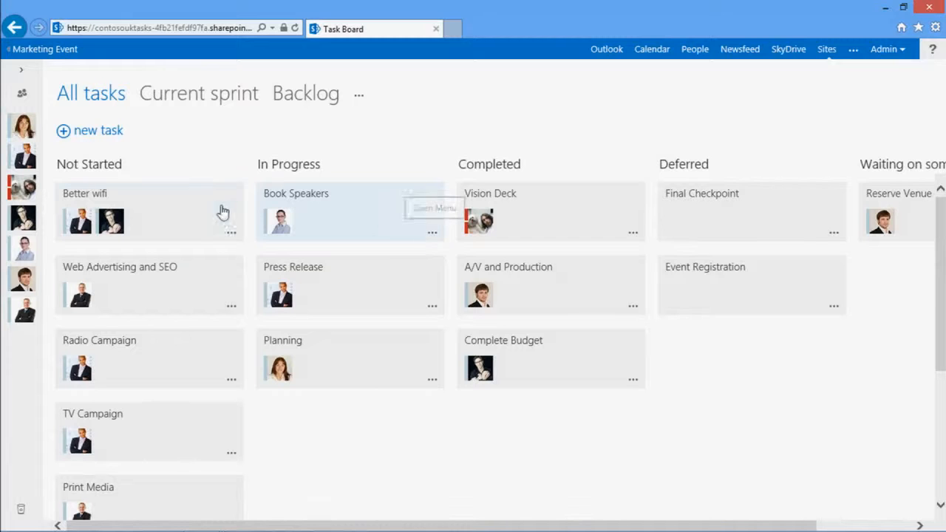
Highlight the Better wifi task in the crimson red from the second row of colours
click(230, 238)
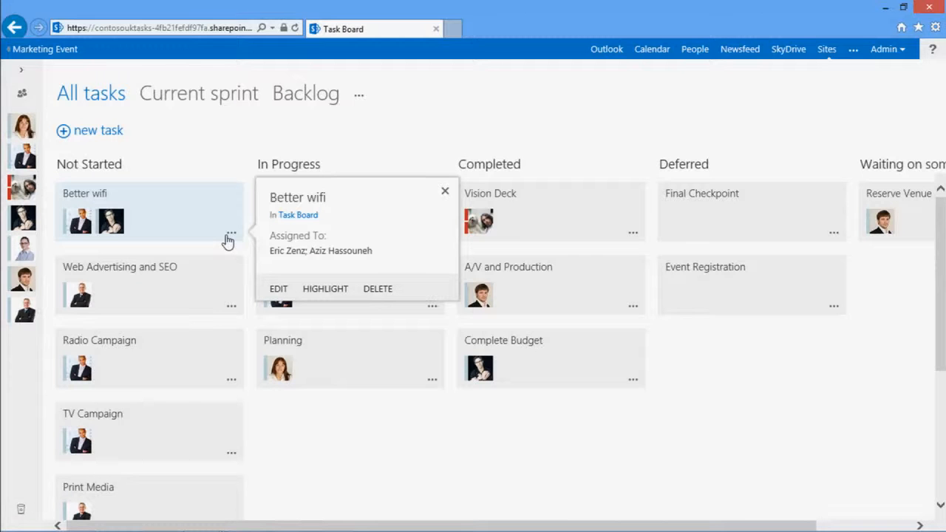
click(316, 294)
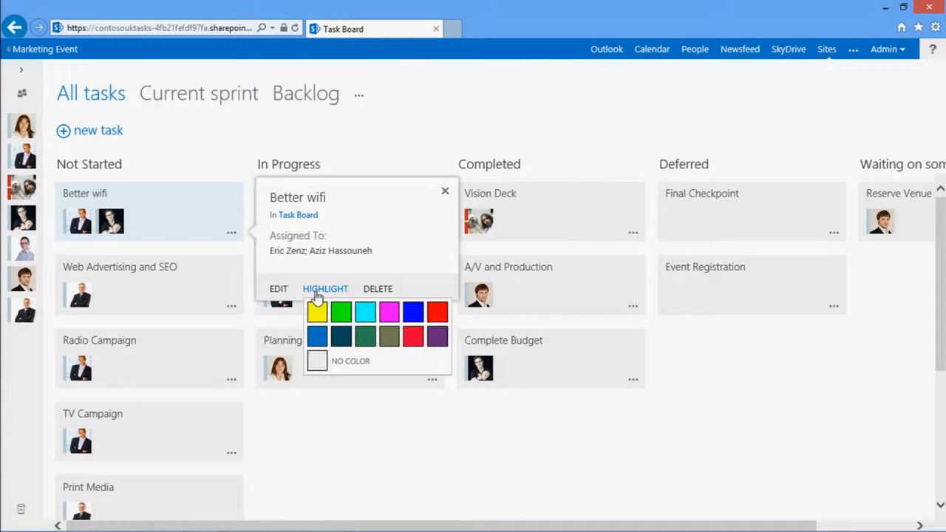
click(411, 338)
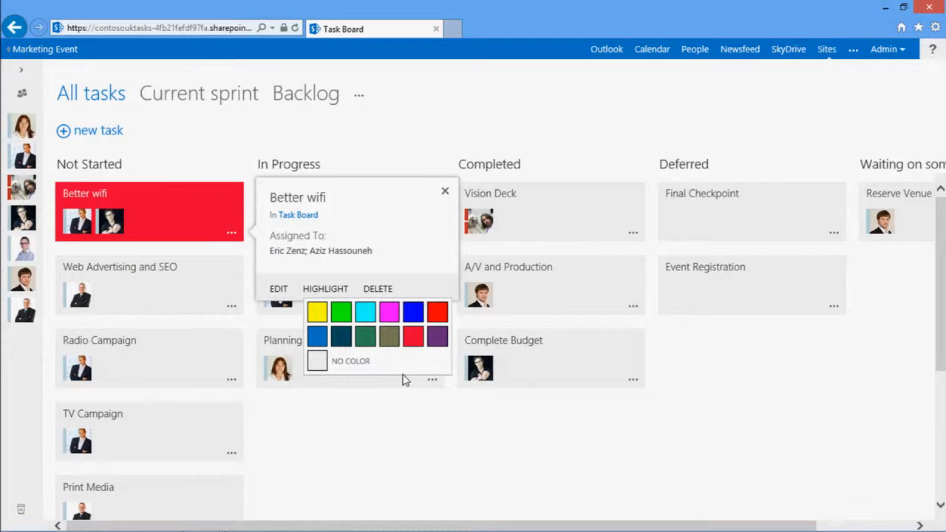
click(401, 370)
click(413, 339)
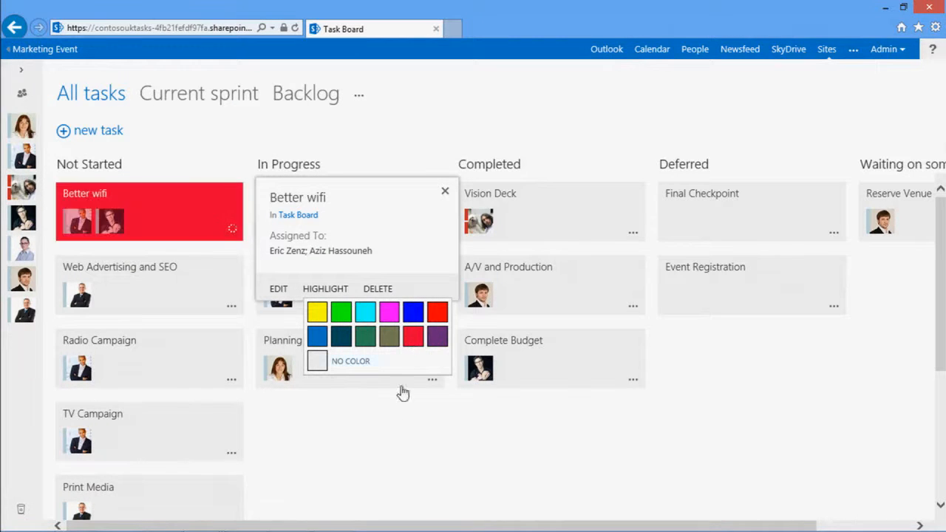
click(372, 427)
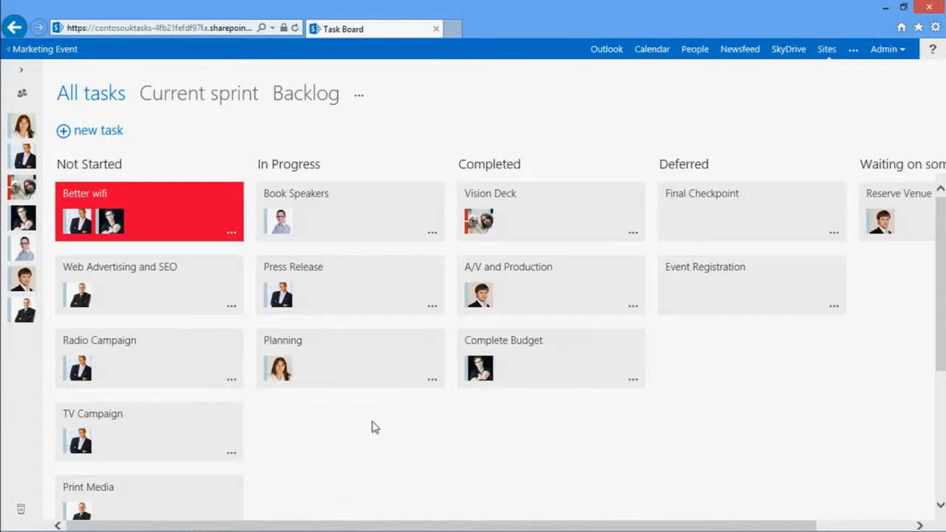
Create a task board view named Priority that pivots on the existing Priority choice column
click(359, 97)
click(376, 121)
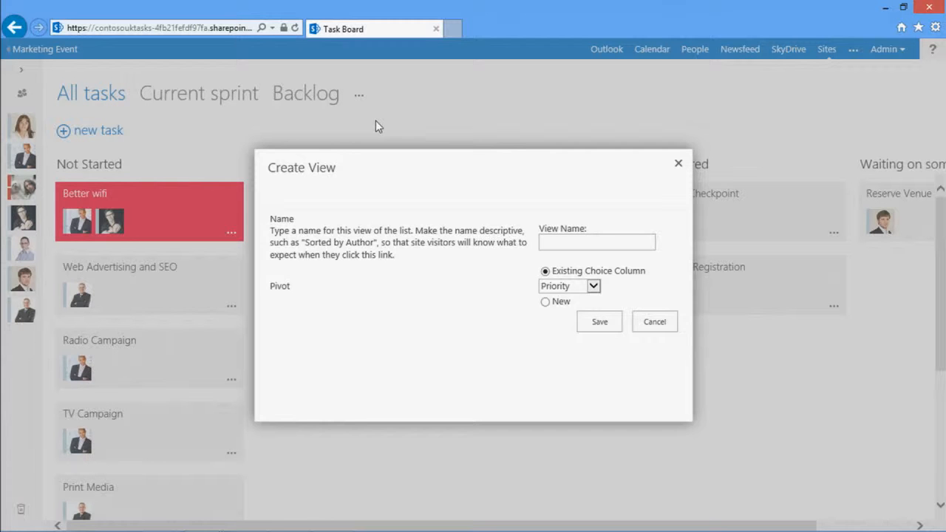
click(577, 292)
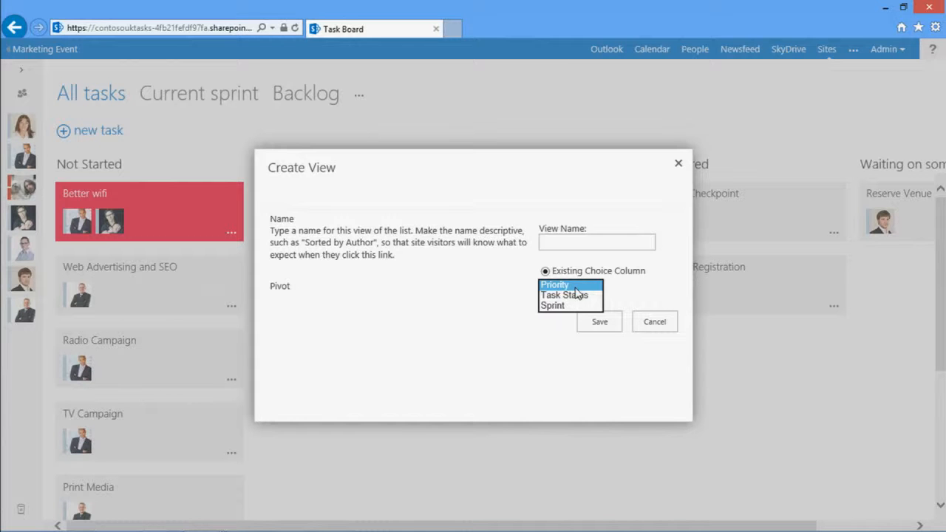
click(565, 286)
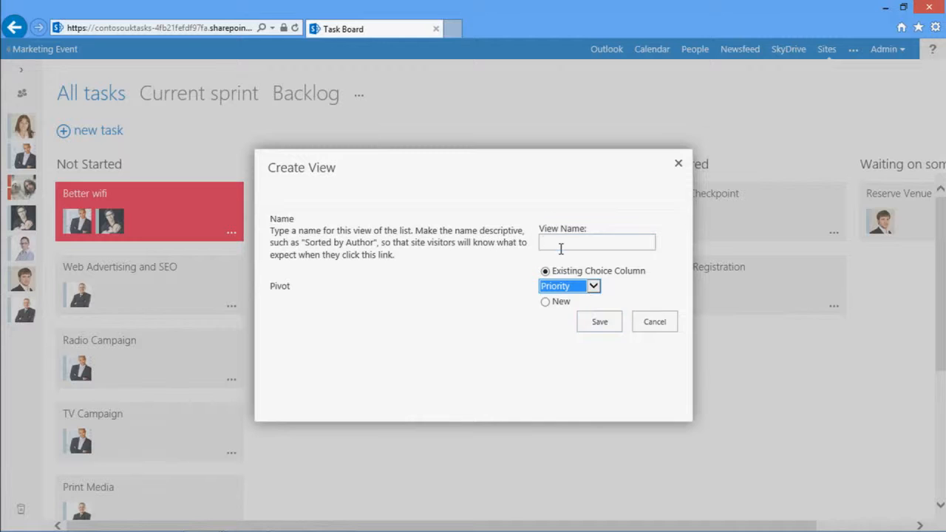
click(561, 249)
text(Priority)
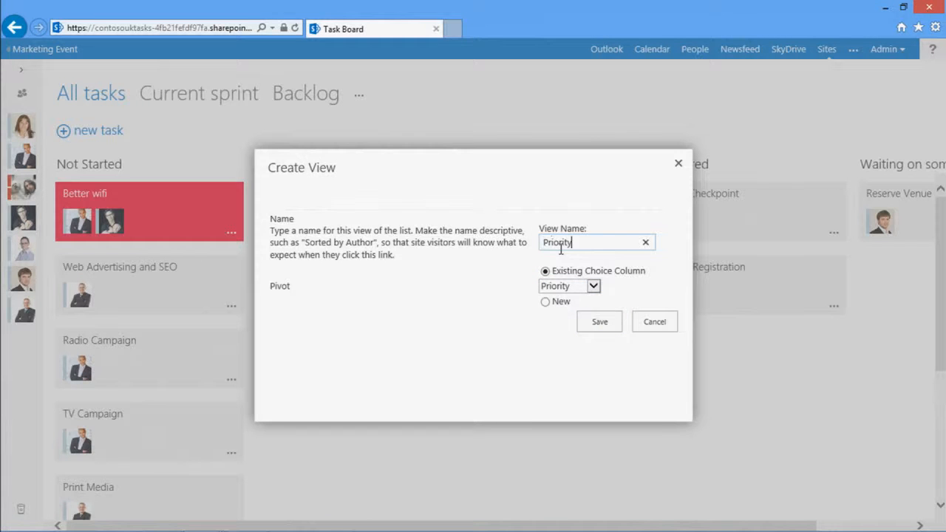
click(599, 325)
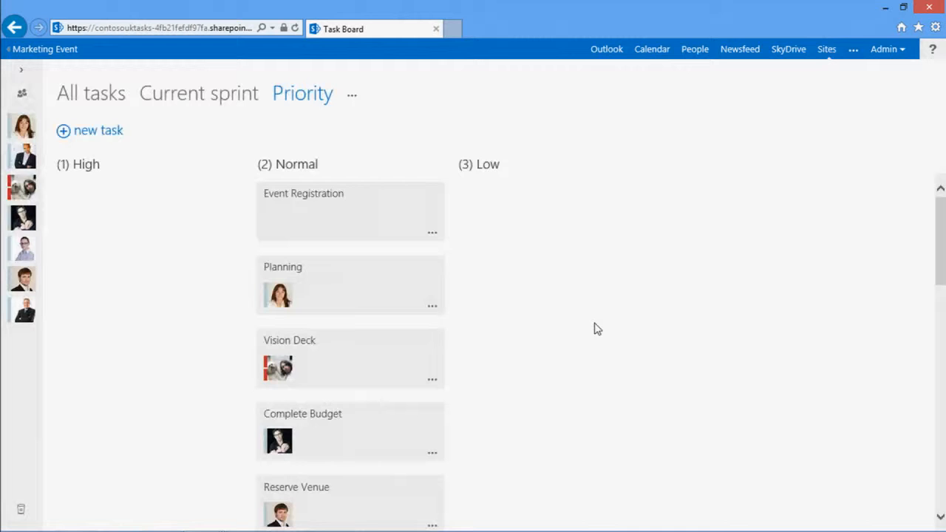
Move Planning and Vision Deck to (1) High and Complete Budget to (3) Low in the Priority view
drag(361, 295, 185, 215)
drag(367, 293, 178, 284)
drag(352, 304, 509, 225)
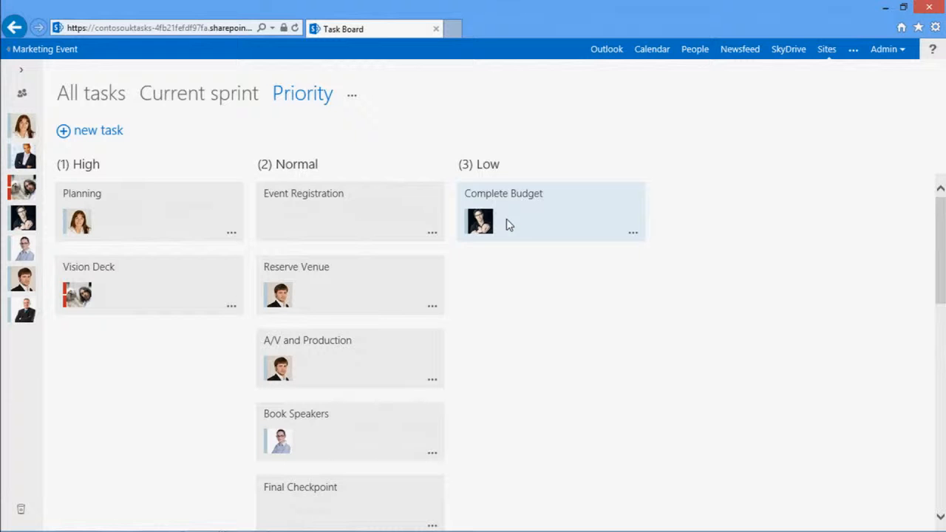
Return to the All tasks view and arrange the Task Board beside the Marketing Event site's browser window
click(116, 95)
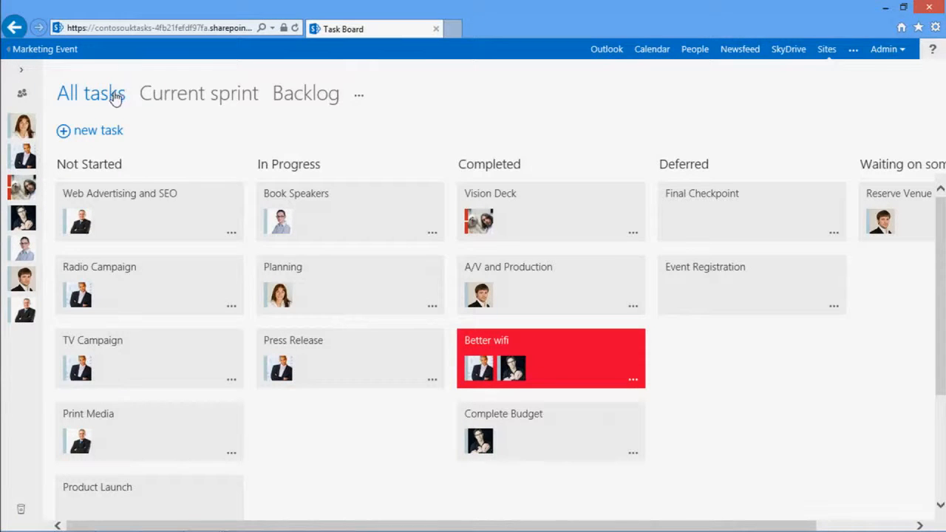
right_click(64, 55)
click(116, 80)
click(500, 30)
drag(500, 29, 945, 222)
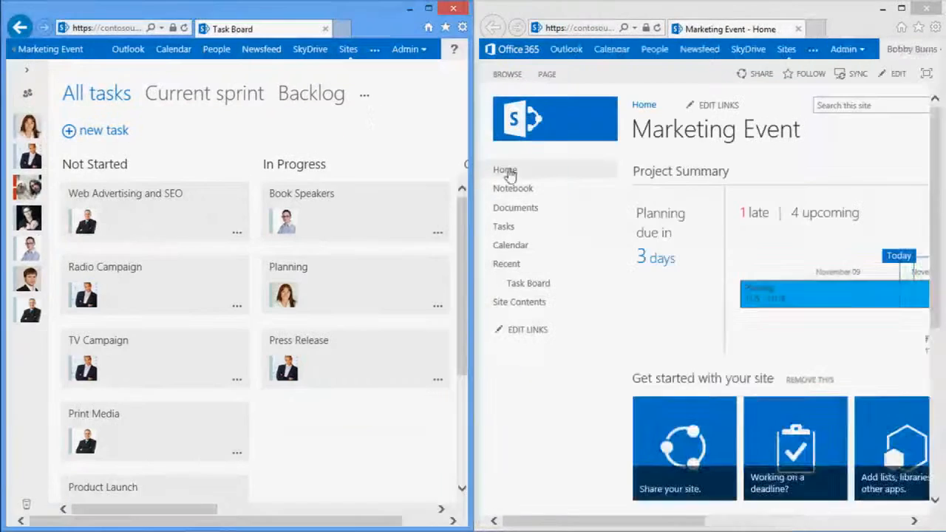
Open the Marketing Event site's Tasks list beside the board's Completed column and mark Reserve Venue as complete
click(511, 227)
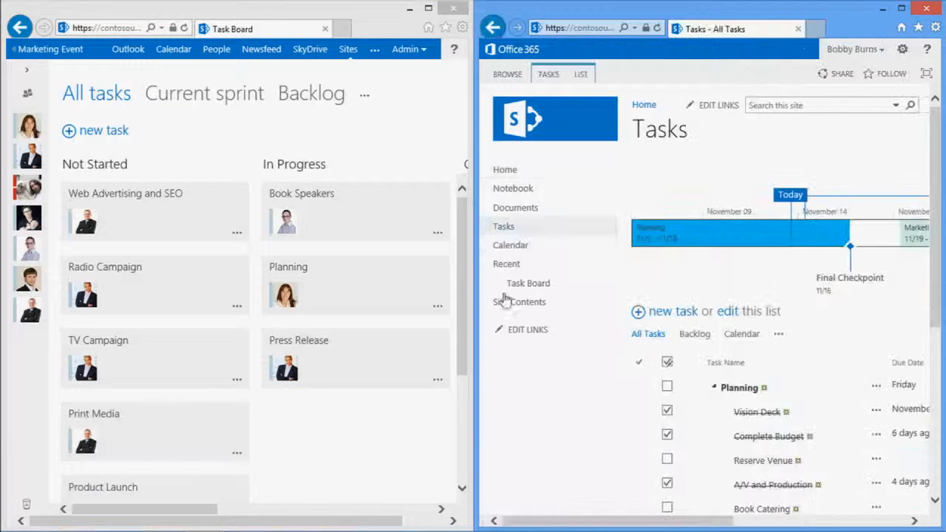
drag(614, 521, 729, 522)
drag(941, 320, 939, 342)
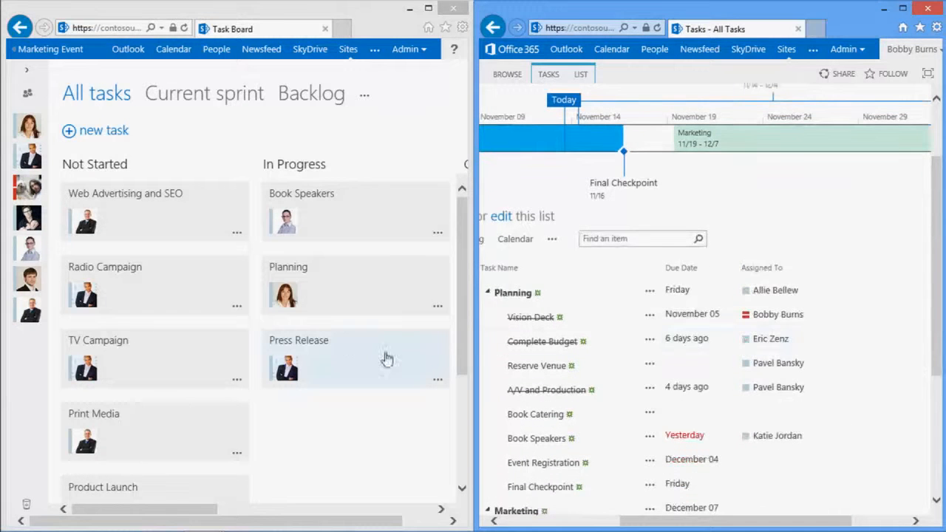
drag(71, 510, 192, 509)
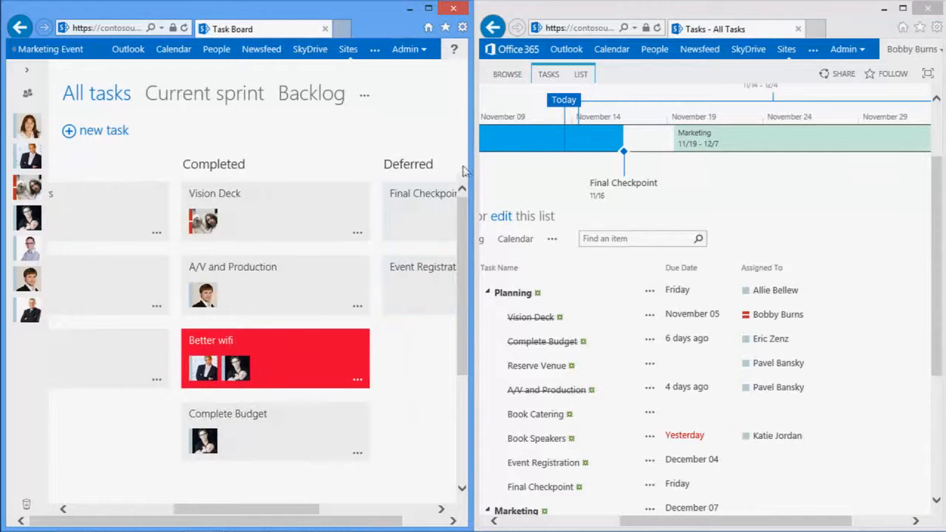
drag(466, 225, 467, 258)
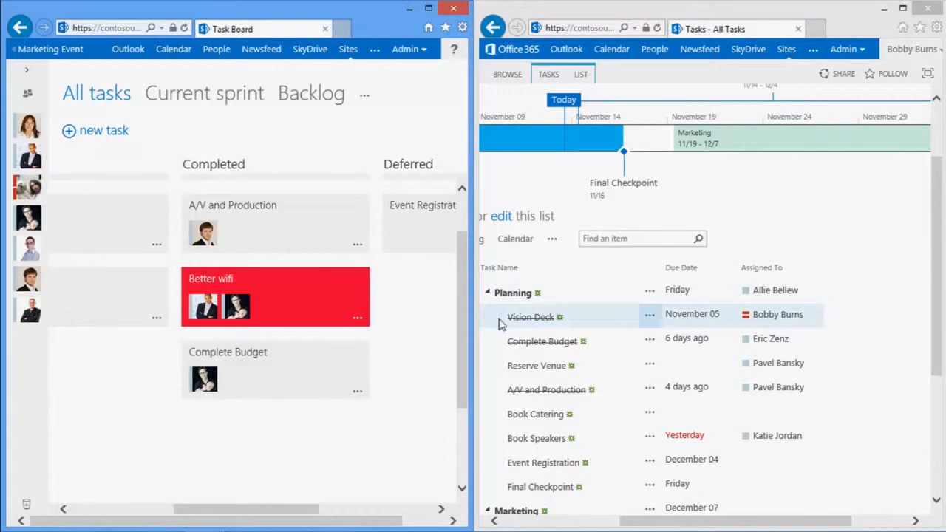
click(501, 365)
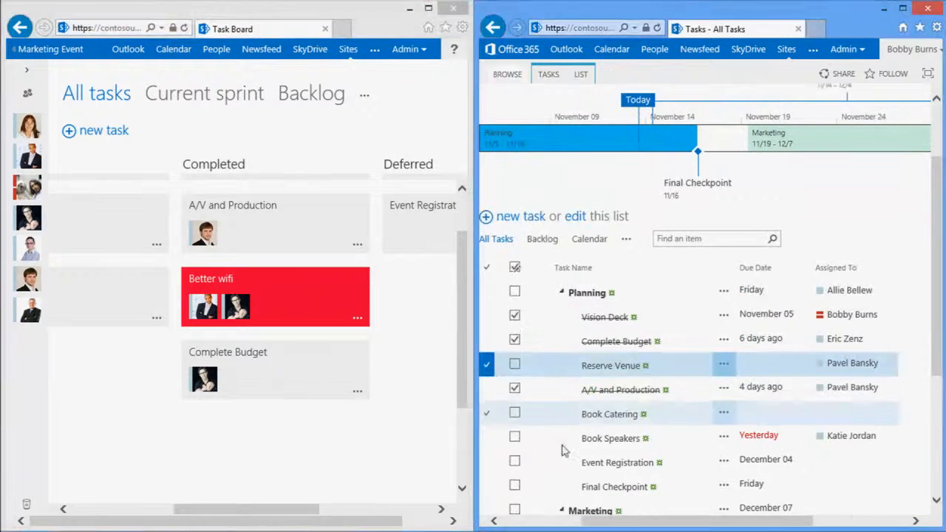
click(514, 365)
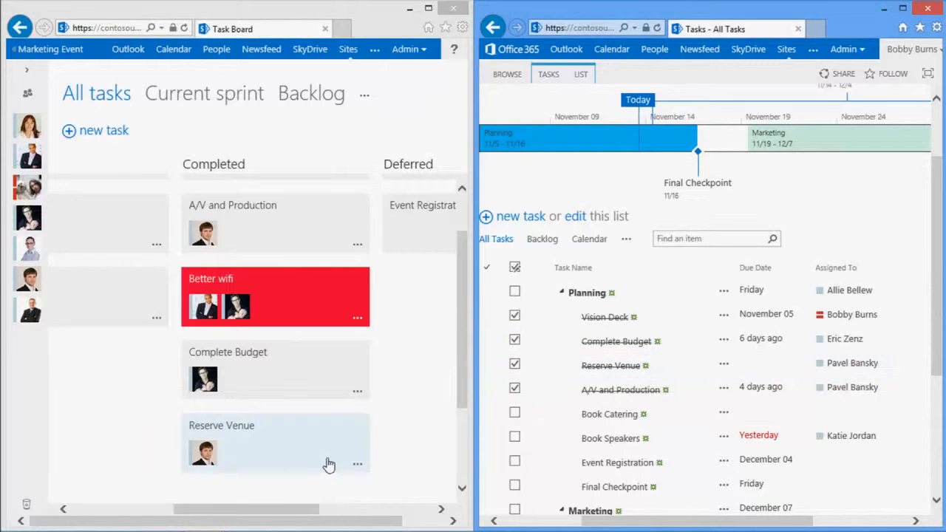
Move Reserve Venue from Completed to In Progress on the task board and refresh the Tasks list page
drag(329, 464, 179, 377)
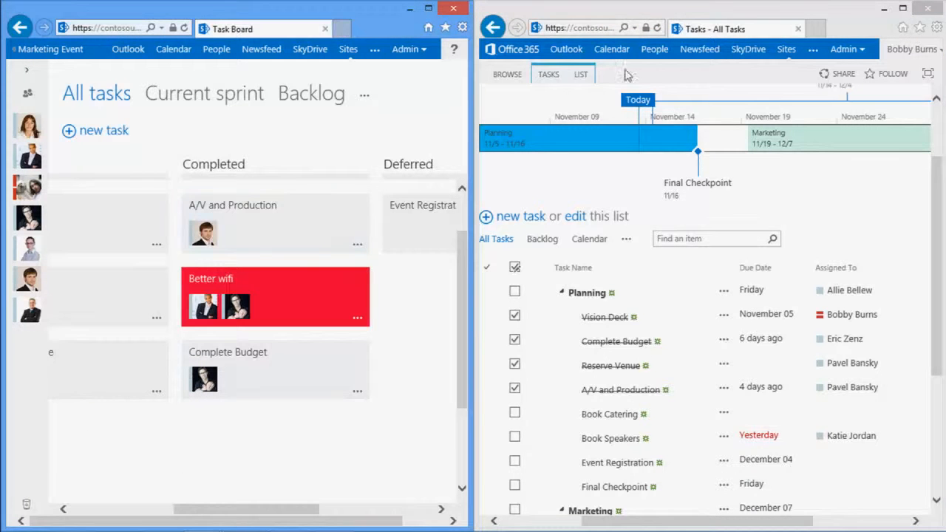
click(657, 28)
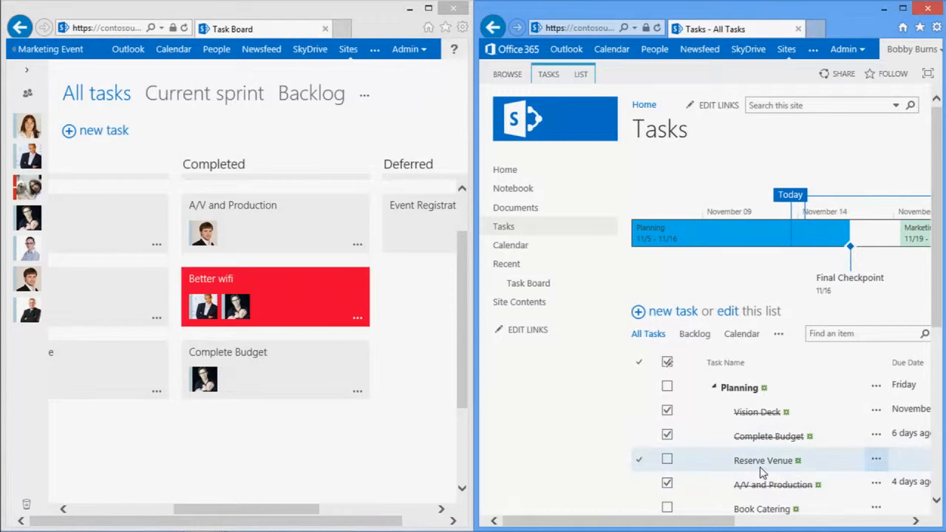
Maximise the Task Board window and switch the board to the Backlog view
double_click(424, 13)
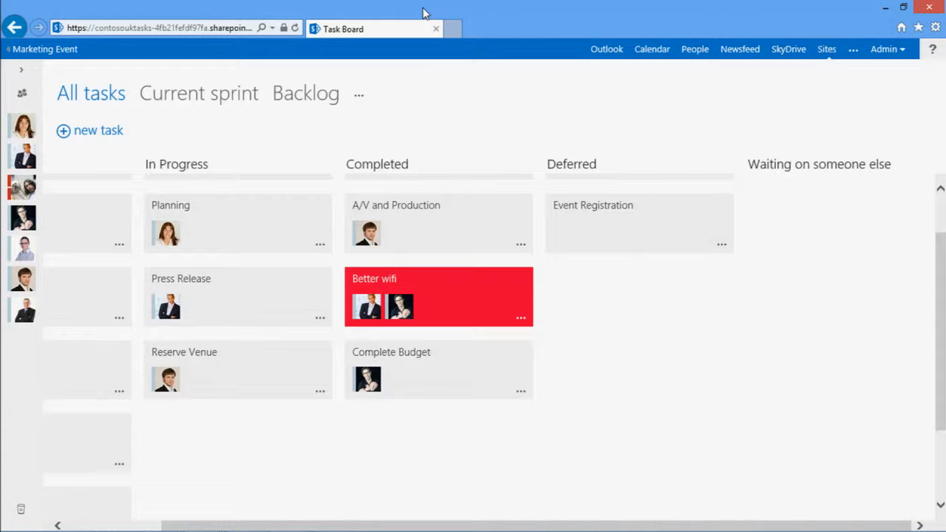
scroll(939, 172, up, 1)
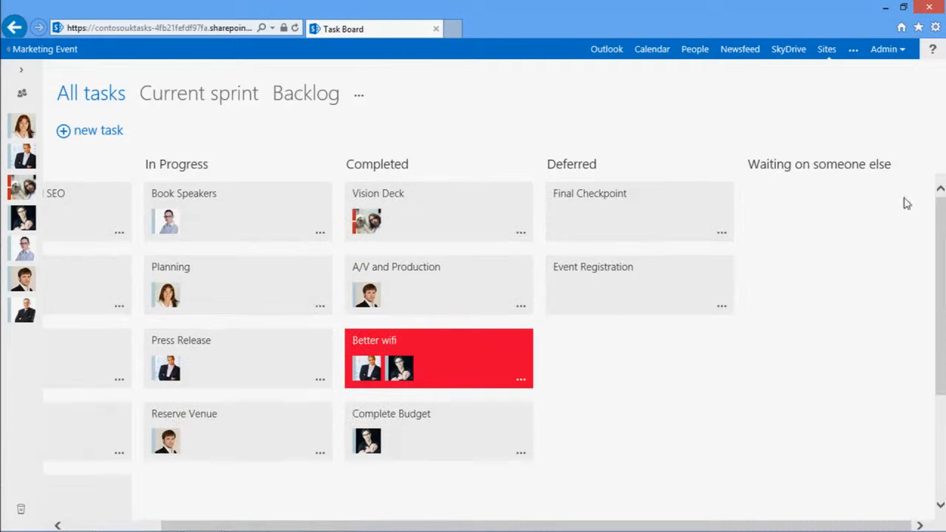
drag(535, 522, 313, 402)
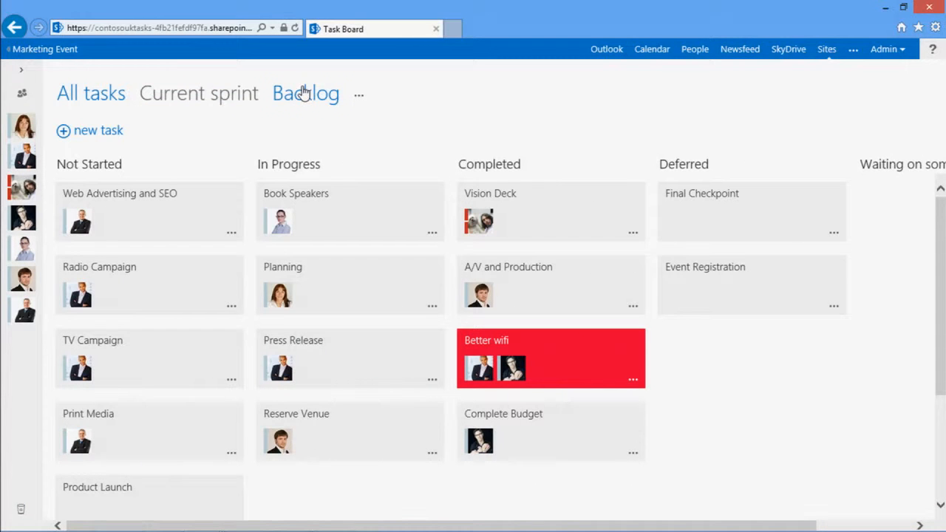
click(313, 95)
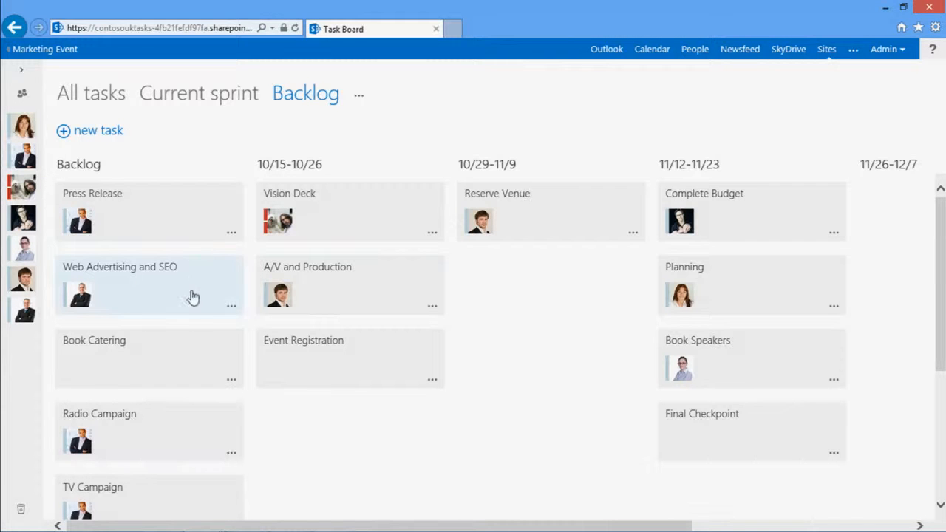
Move Book Catering from Backlog to the 11/12-11/23 sprint and open the Current sprint view
drag(118, 359, 735, 427)
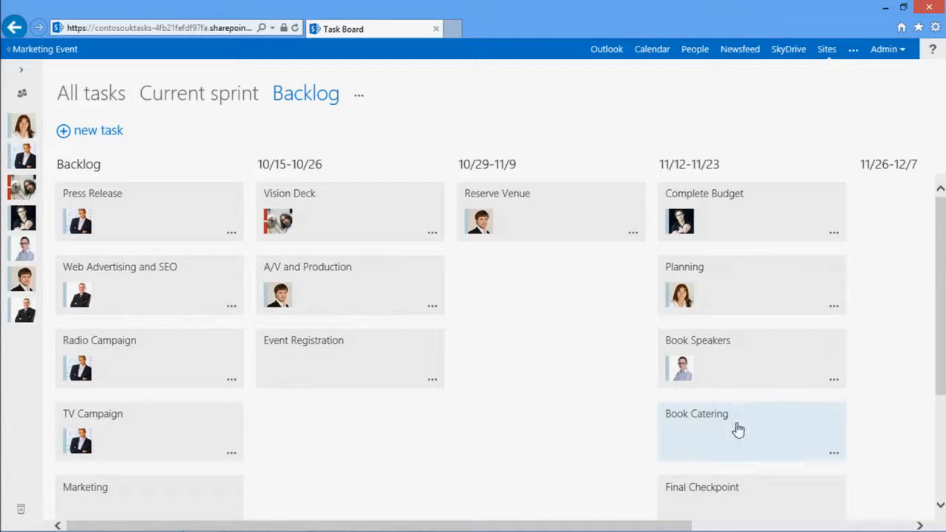
scroll(806, 296, down, 1)
scroll(795, 185, up, 1)
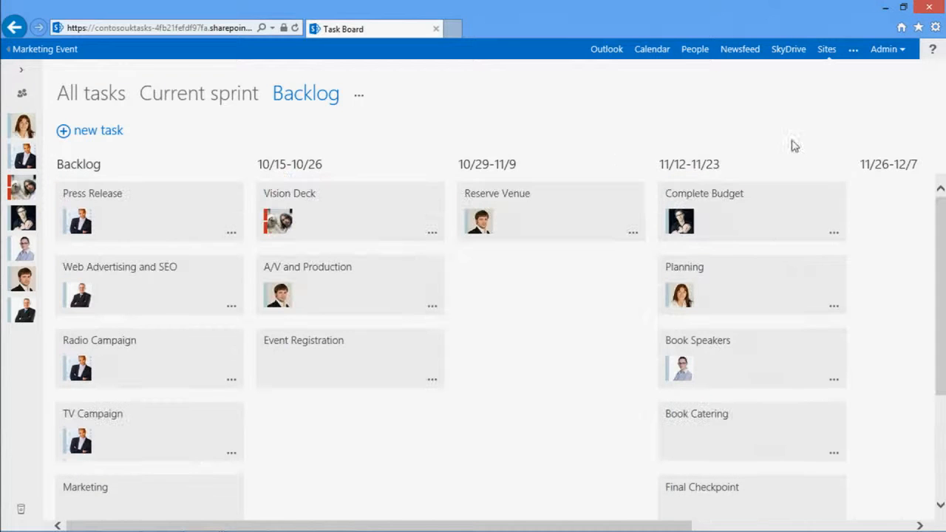
click(203, 101)
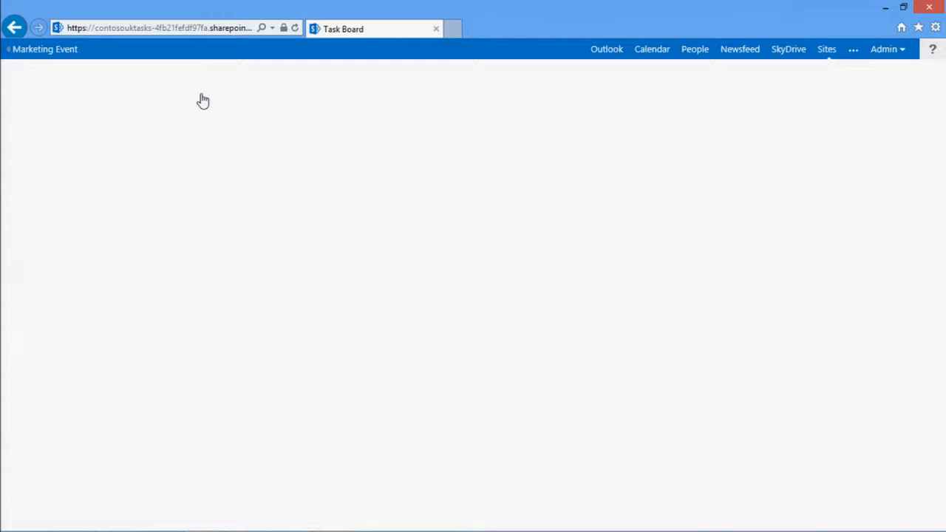